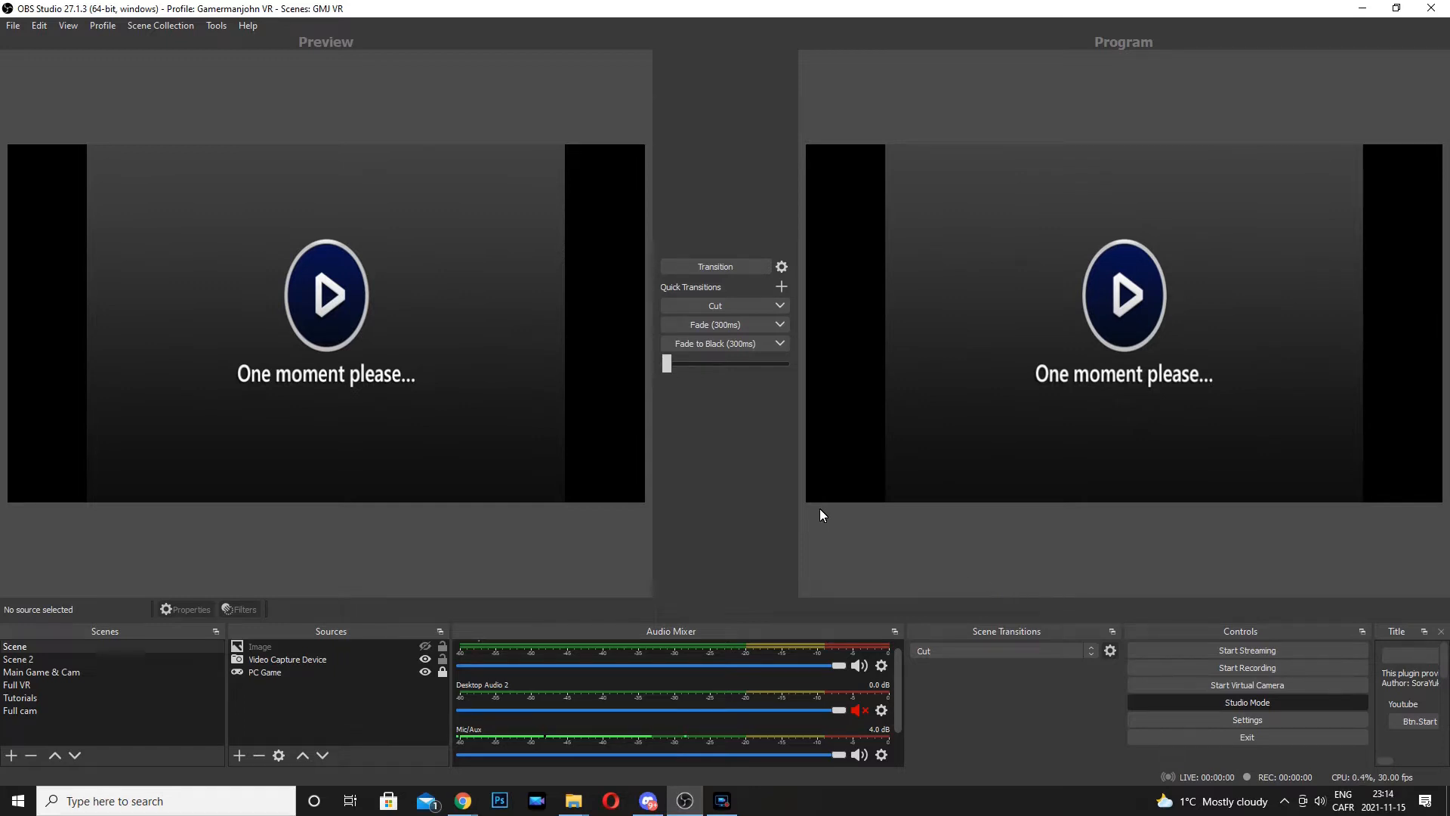
Step: Add a new browser source named "Extra Life Bar" to the current scene
{"action": "left_click", "coordinate": [237, 756]}
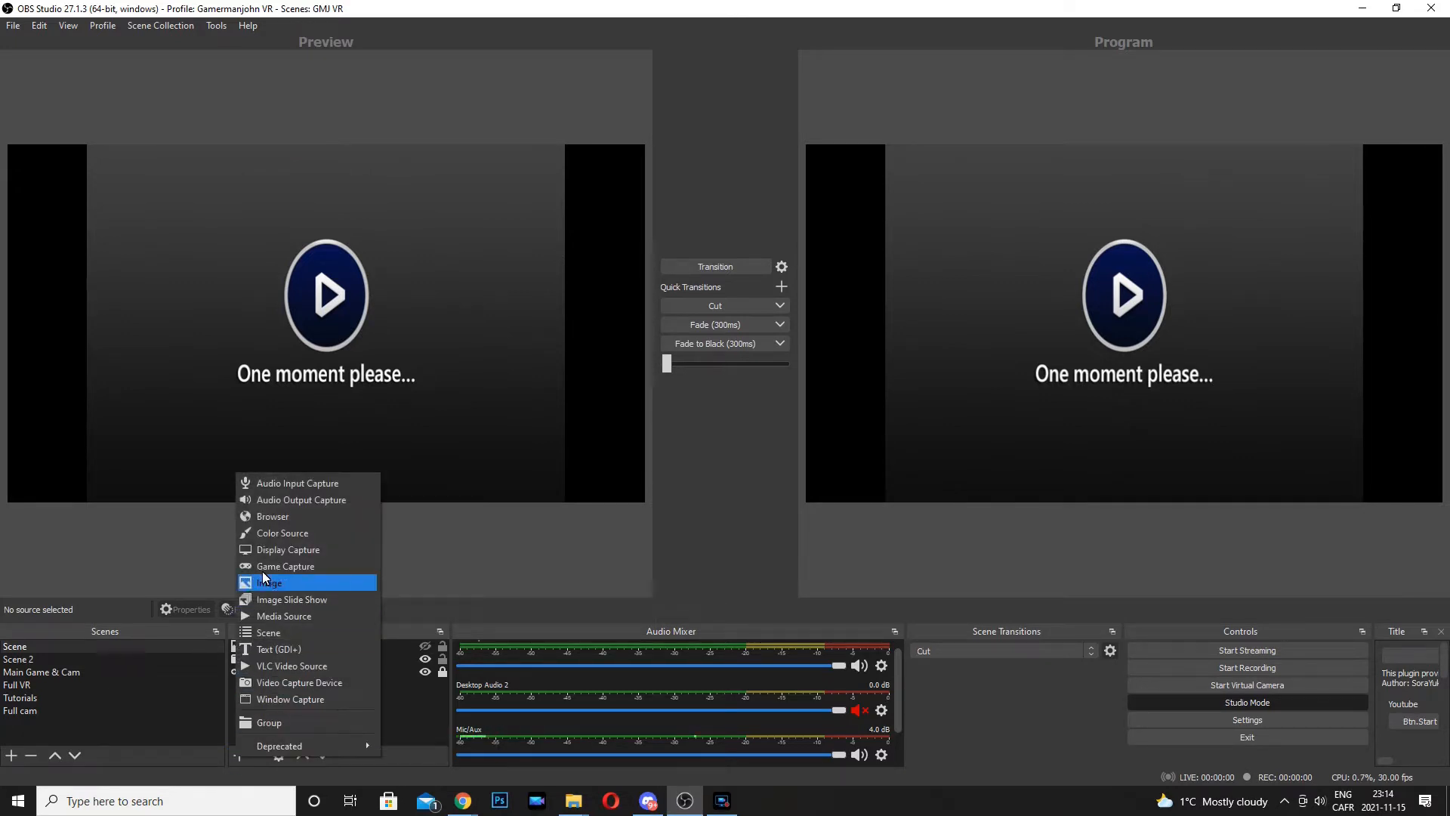
{"action": "left_click", "coordinate": [262, 517]}
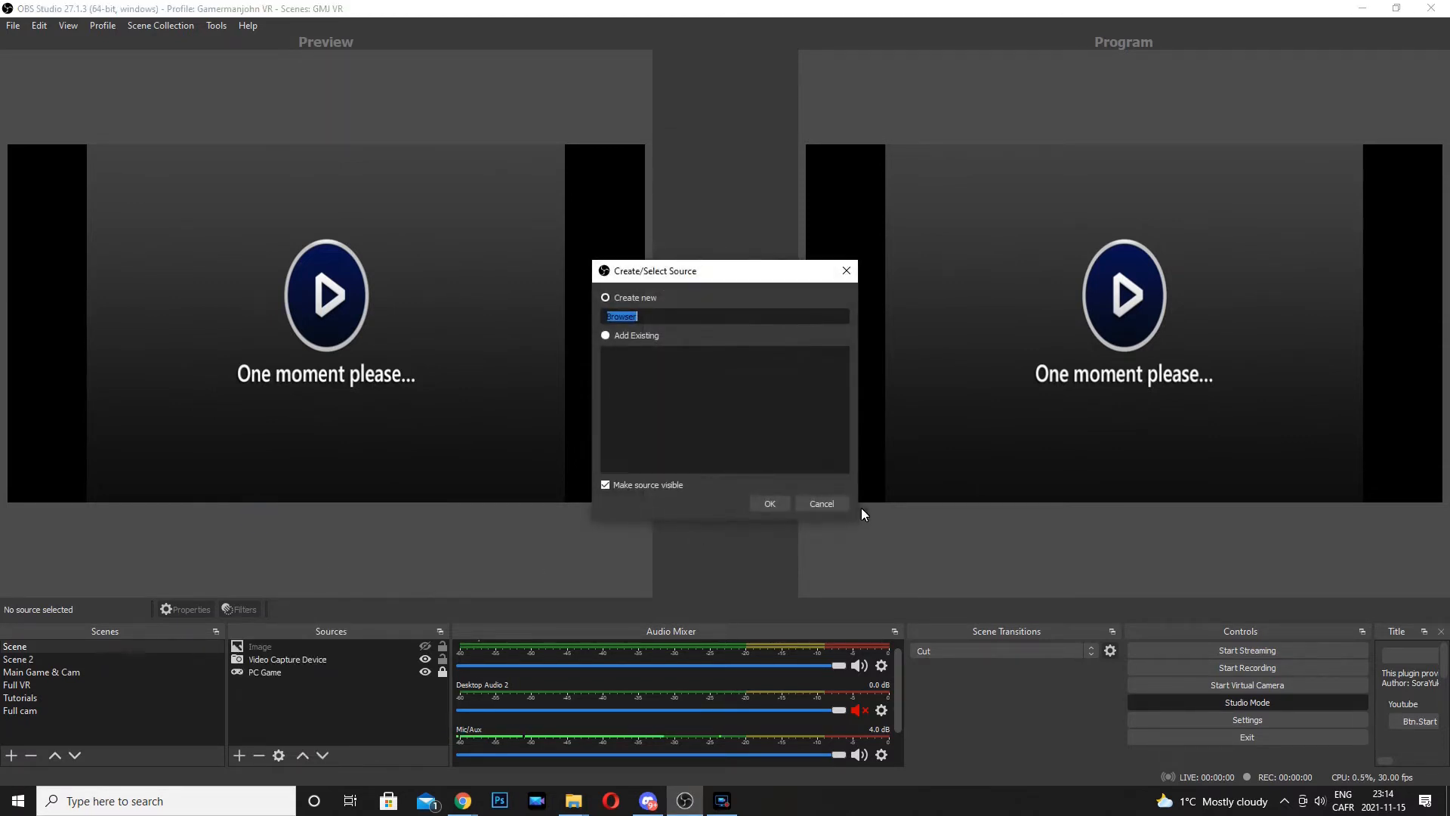
{"action": "type", "text": "Extra Life Bar"}
{"action": "left_click", "coordinate": [769, 504]}
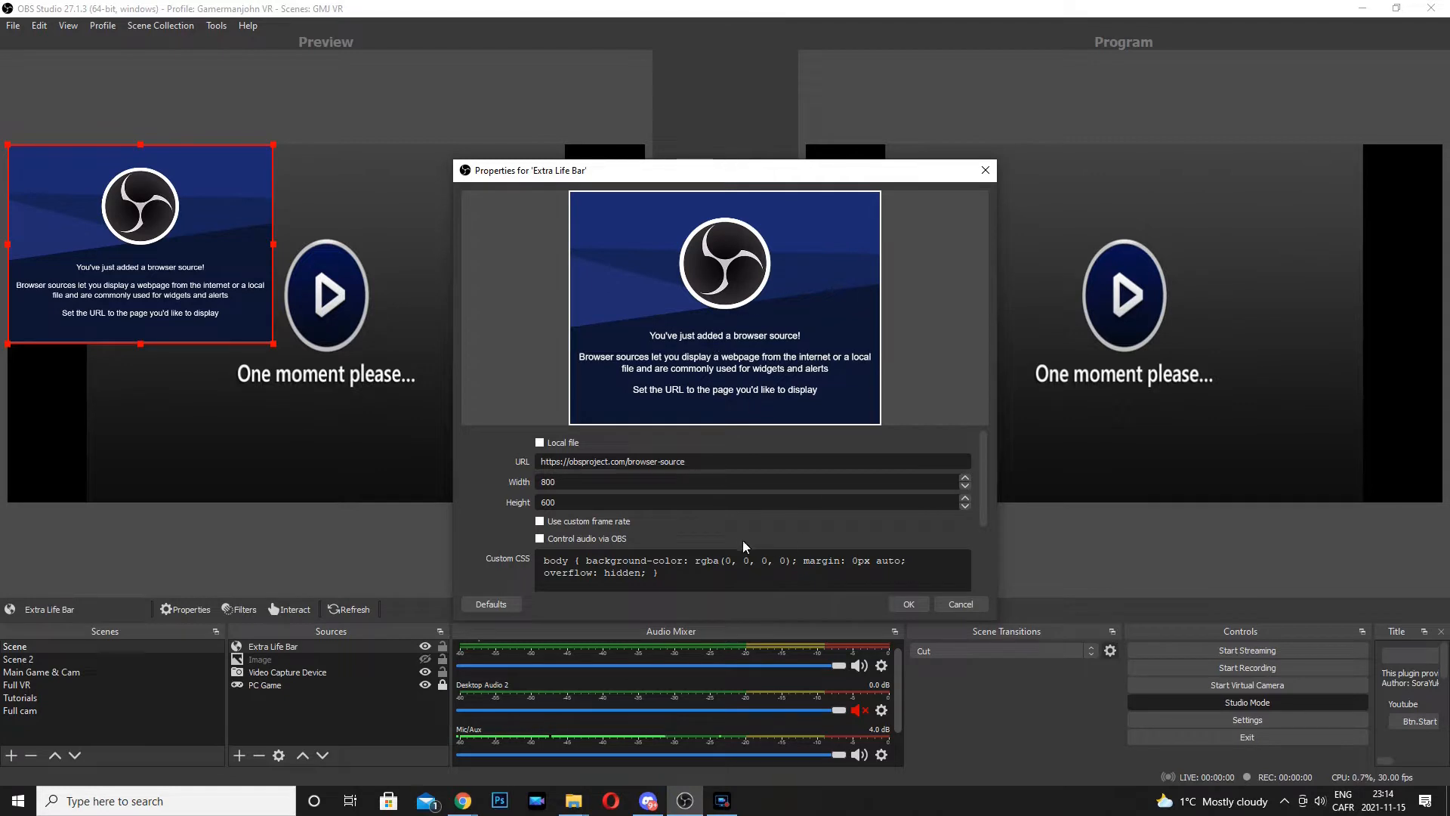
Step: Switch to Chrome and open the page settings of the Extra Life fundraising page, at the streaming options
{"action": "left_click_drag", "start_coordinate": [685, 462], "coordinate": [523, 457]}
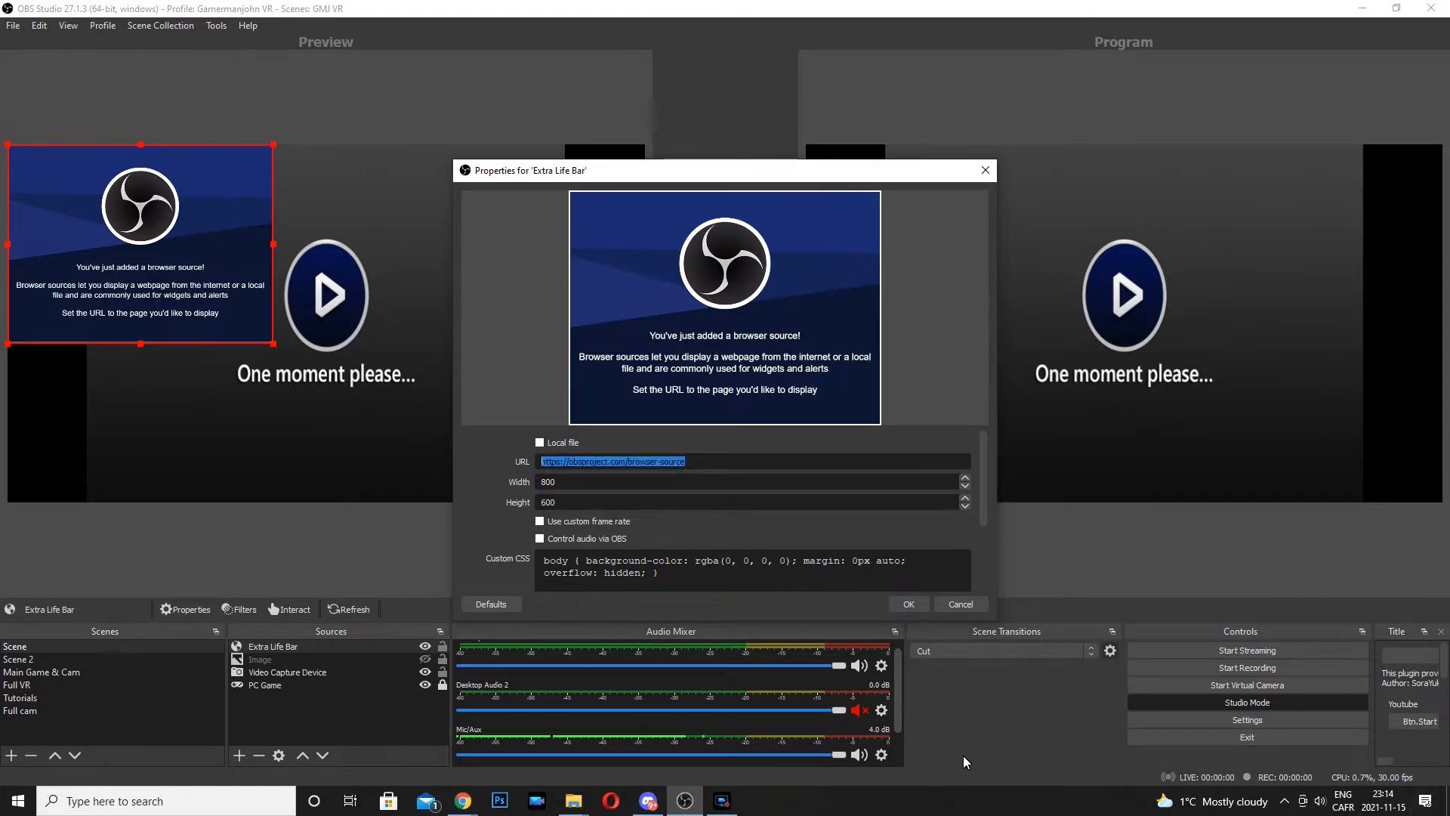
{"action": "mouse_move", "coordinate": [463, 801]}
{"action": "left_click", "coordinate": [531, 750]}
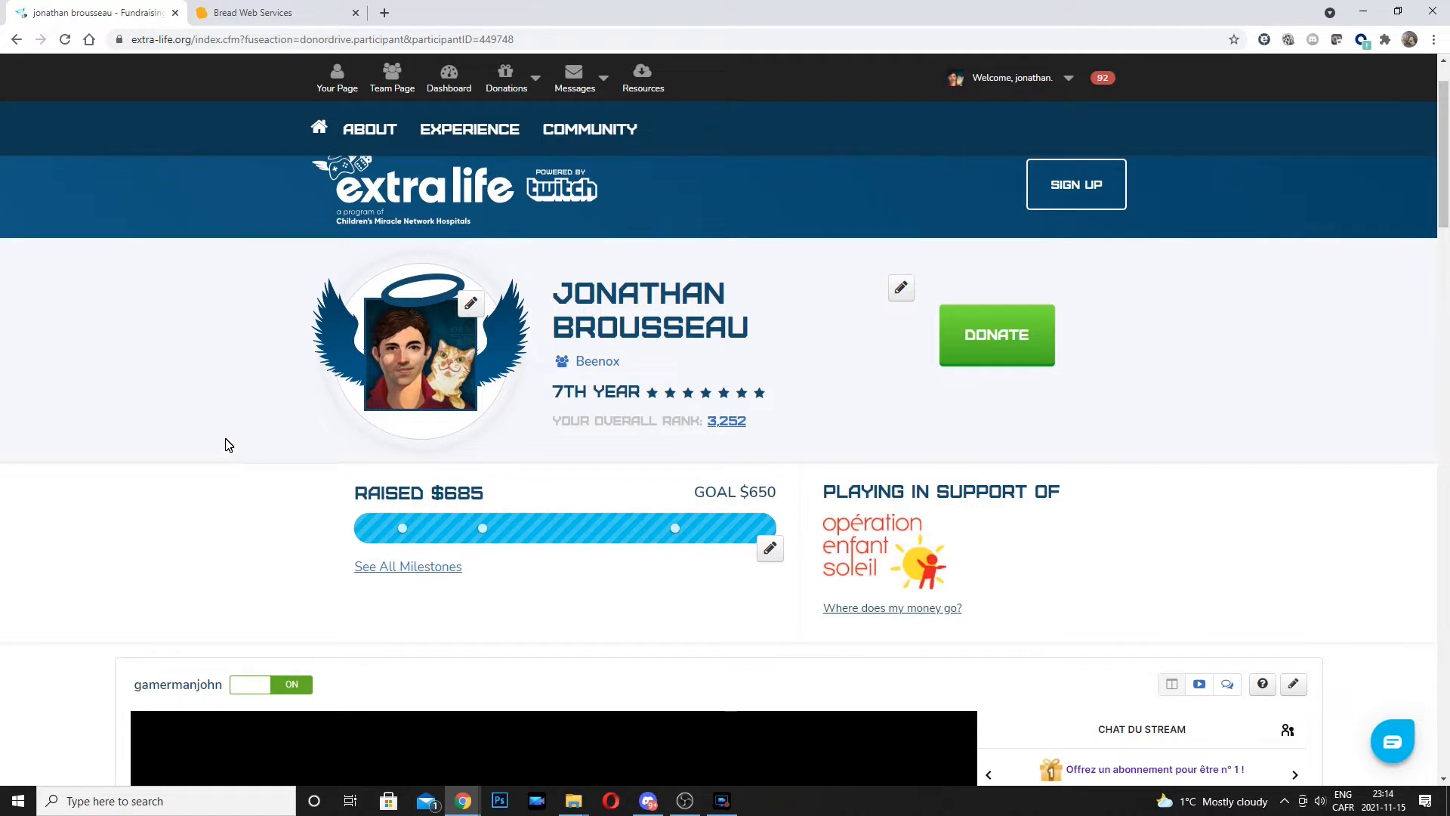
{"action": "scroll", "coordinate": [120, 408], "scroll_direction": "down", "scroll_amount": 5}
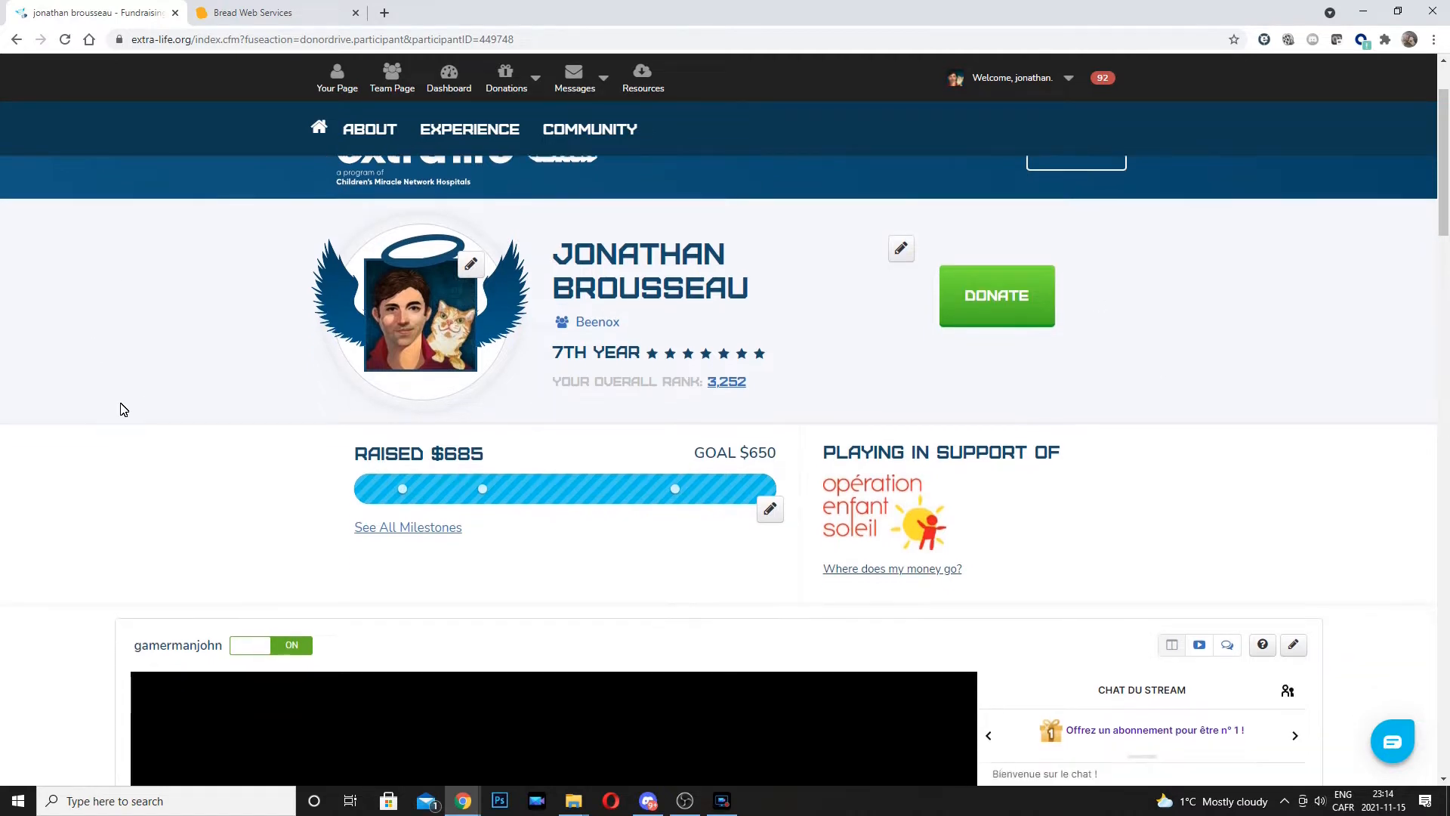
{"action": "scroll", "coordinate": [97, 416], "scroll_direction": "down", "scroll_amount": 6}
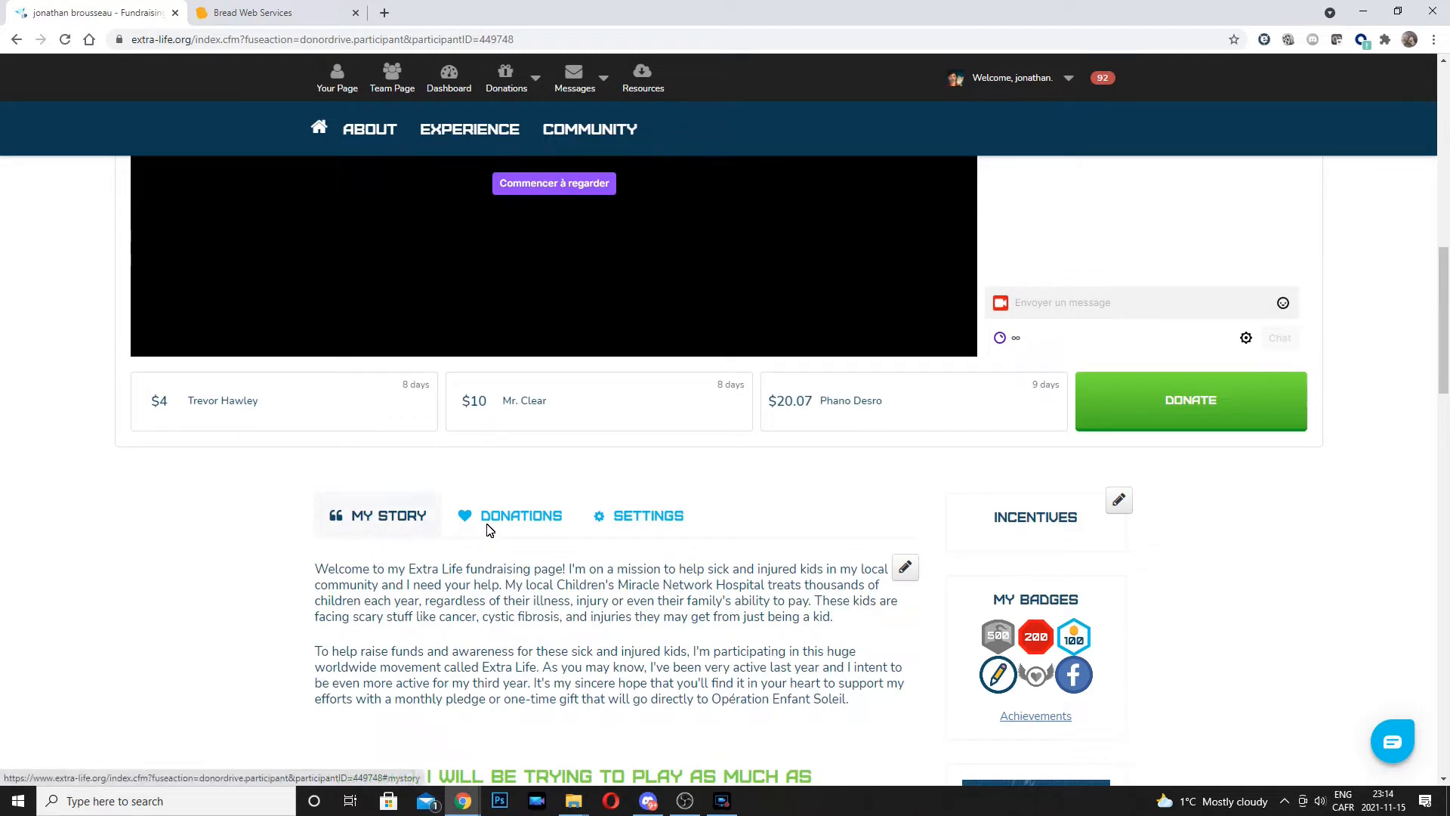
{"action": "left_click", "coordinate": [662, 523]}
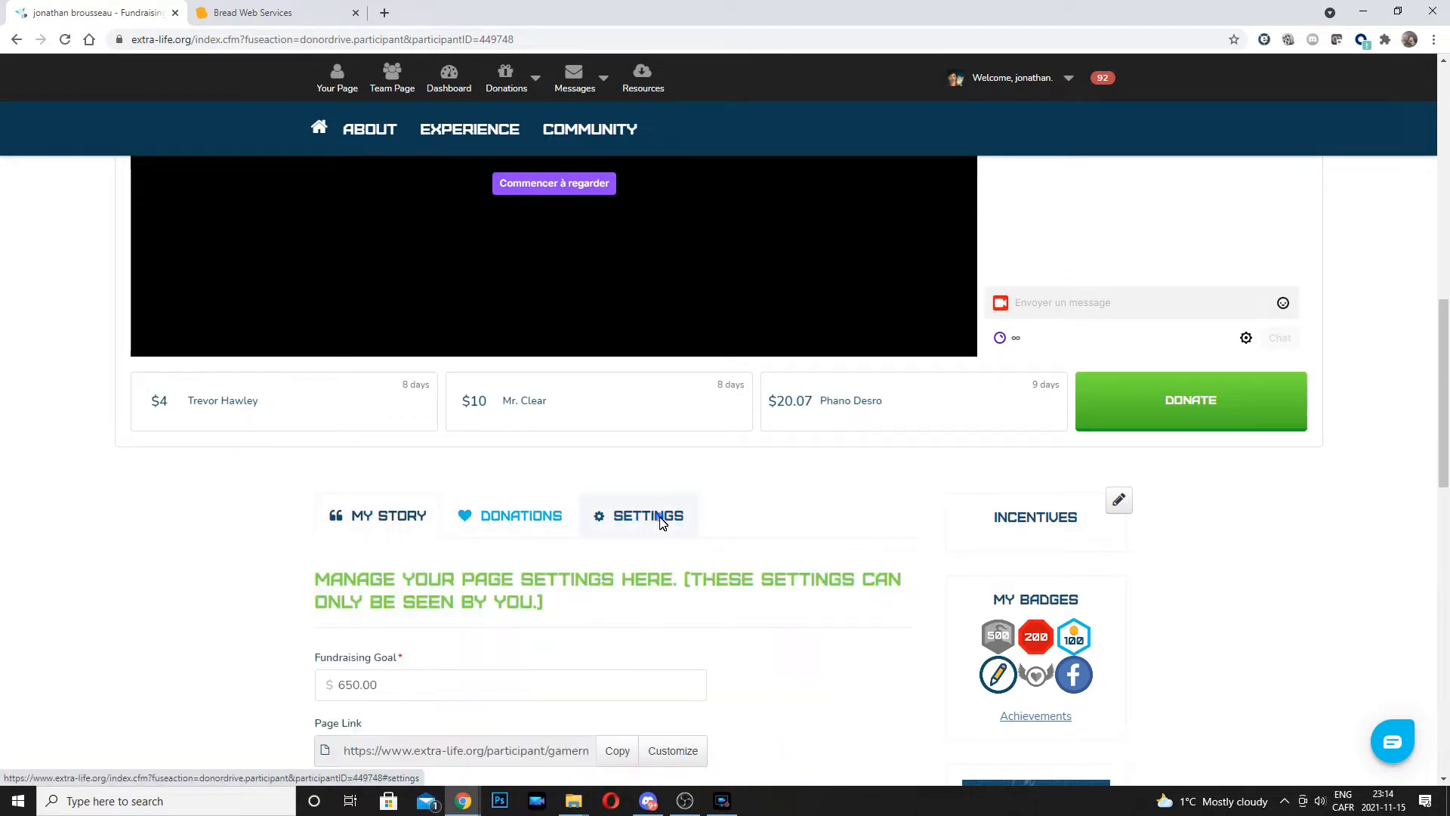
{"action": "scroll", "coordinate": [807, 513], "scroll_direction": "down", "scroll_amount": 2}
{"action": "scroll", "coordinate": [807, 513], "scroll_direction": "down", "scroll_amount": 3}
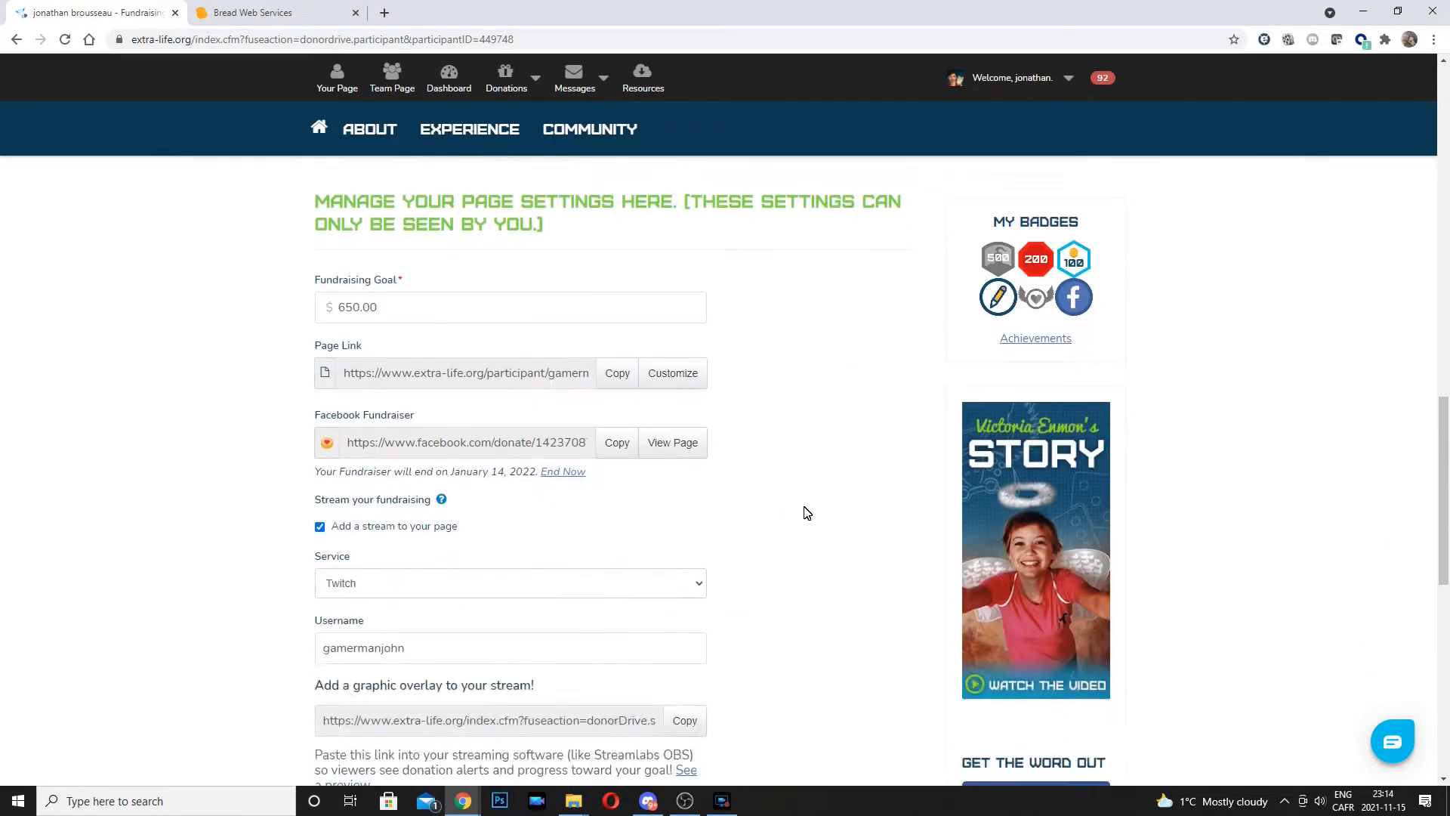
{"action": "scroll", "coordinate": [807, 512], "scroll_direction": "down", "scroll_amount": 1}
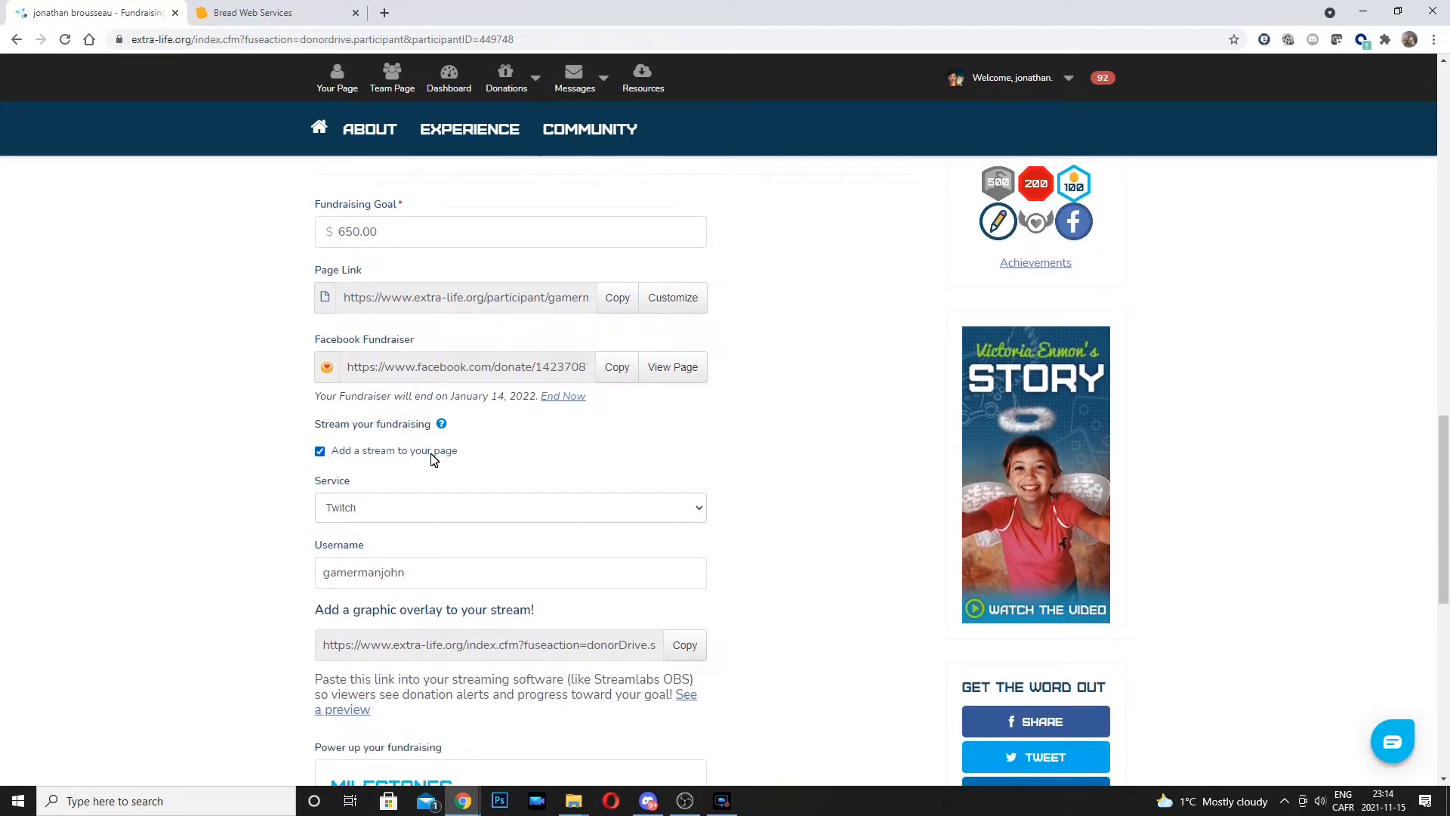
Step: Disable and re-enable adding a stream to the fundraising page, and check the available streaming services, leaving Twitch selected
{"action": "left_click", "coordinate": [319, 452]}
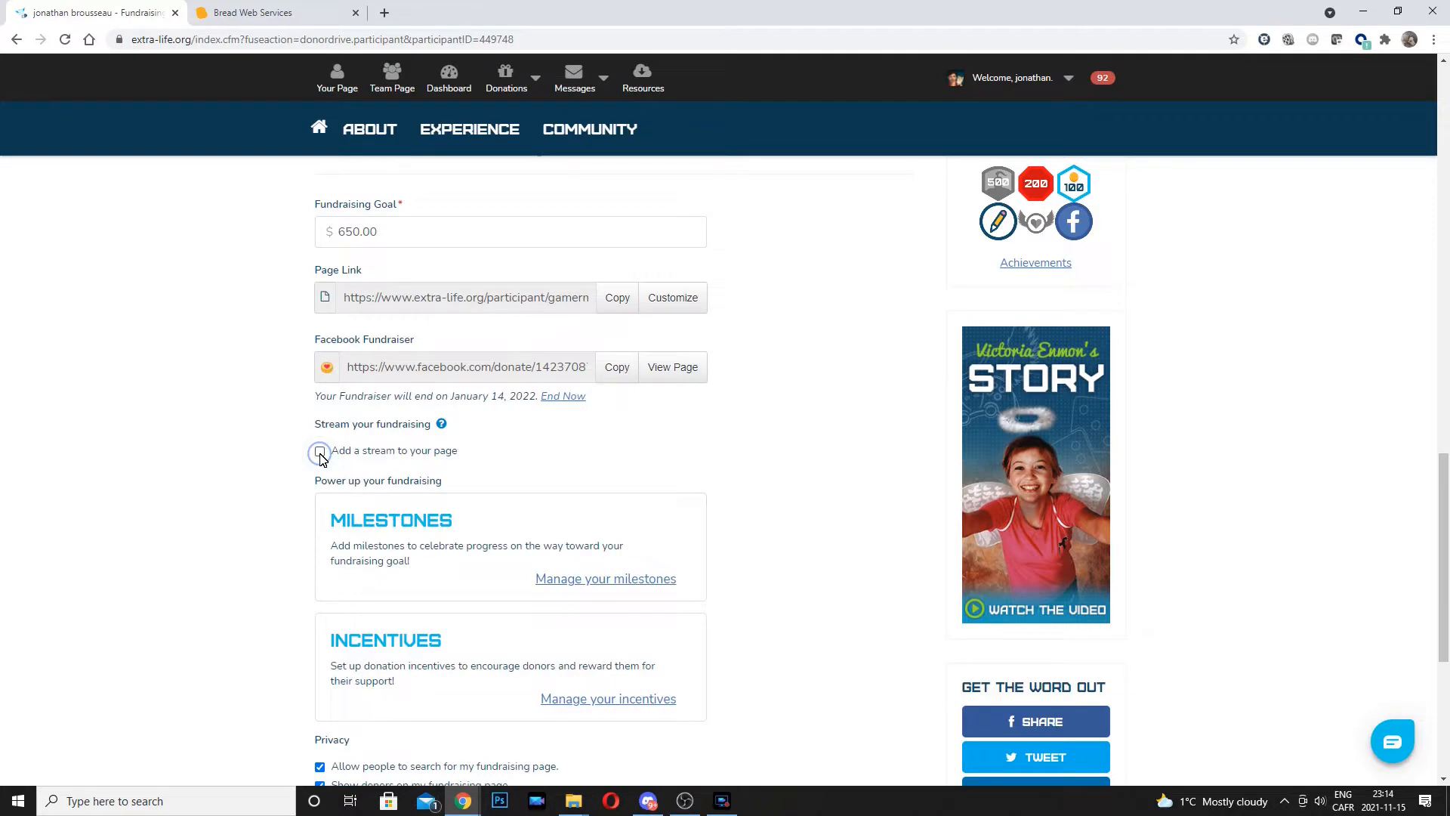
{"action": "left_click", "coordinate": [319, 451]}
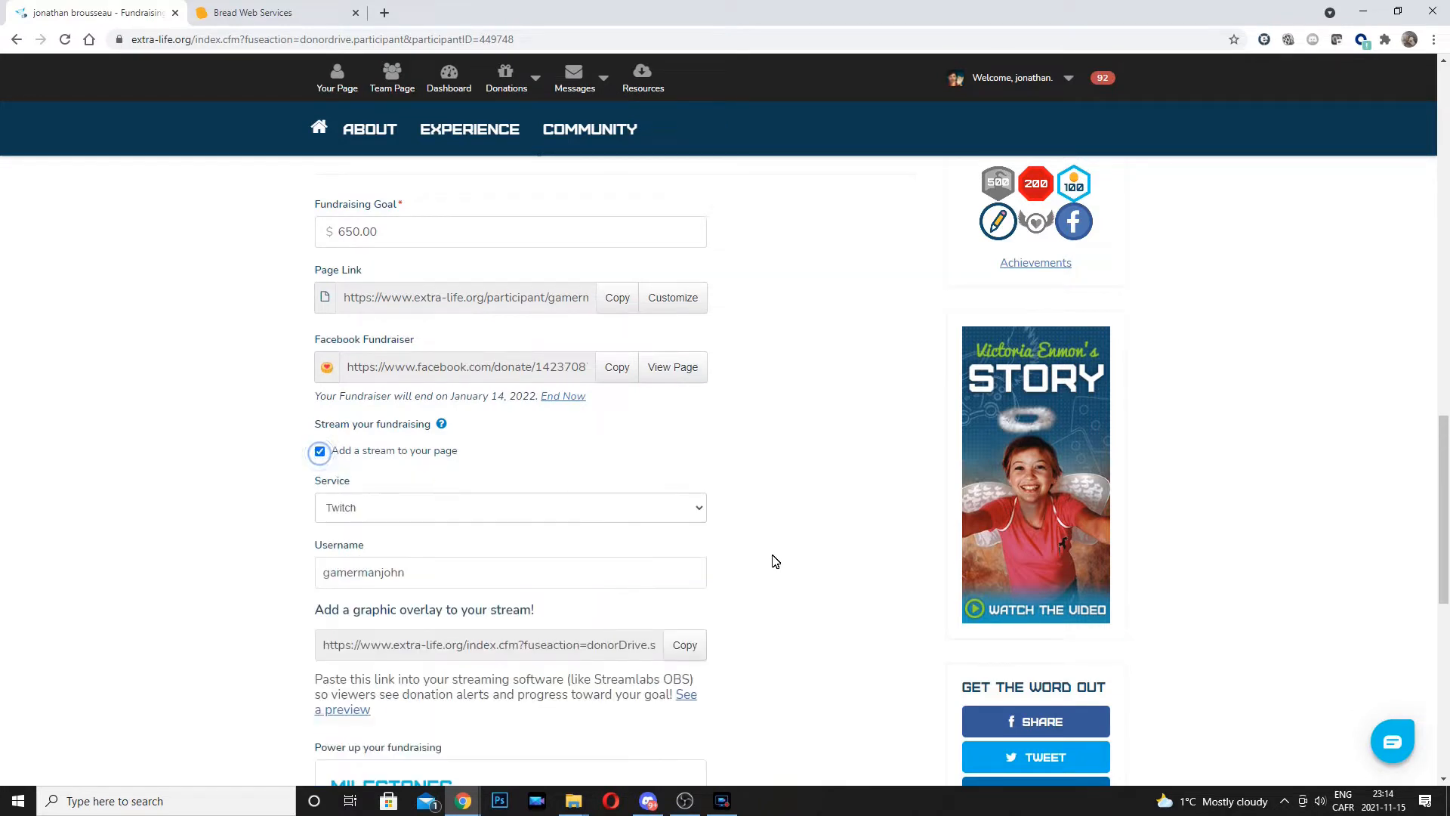
{"action": "scroll", "coordinate": [786, 531], "scroll_direction": "down", "scroll_amount": 1}
{"action": "left_click", "coordinate": [625, 431]}
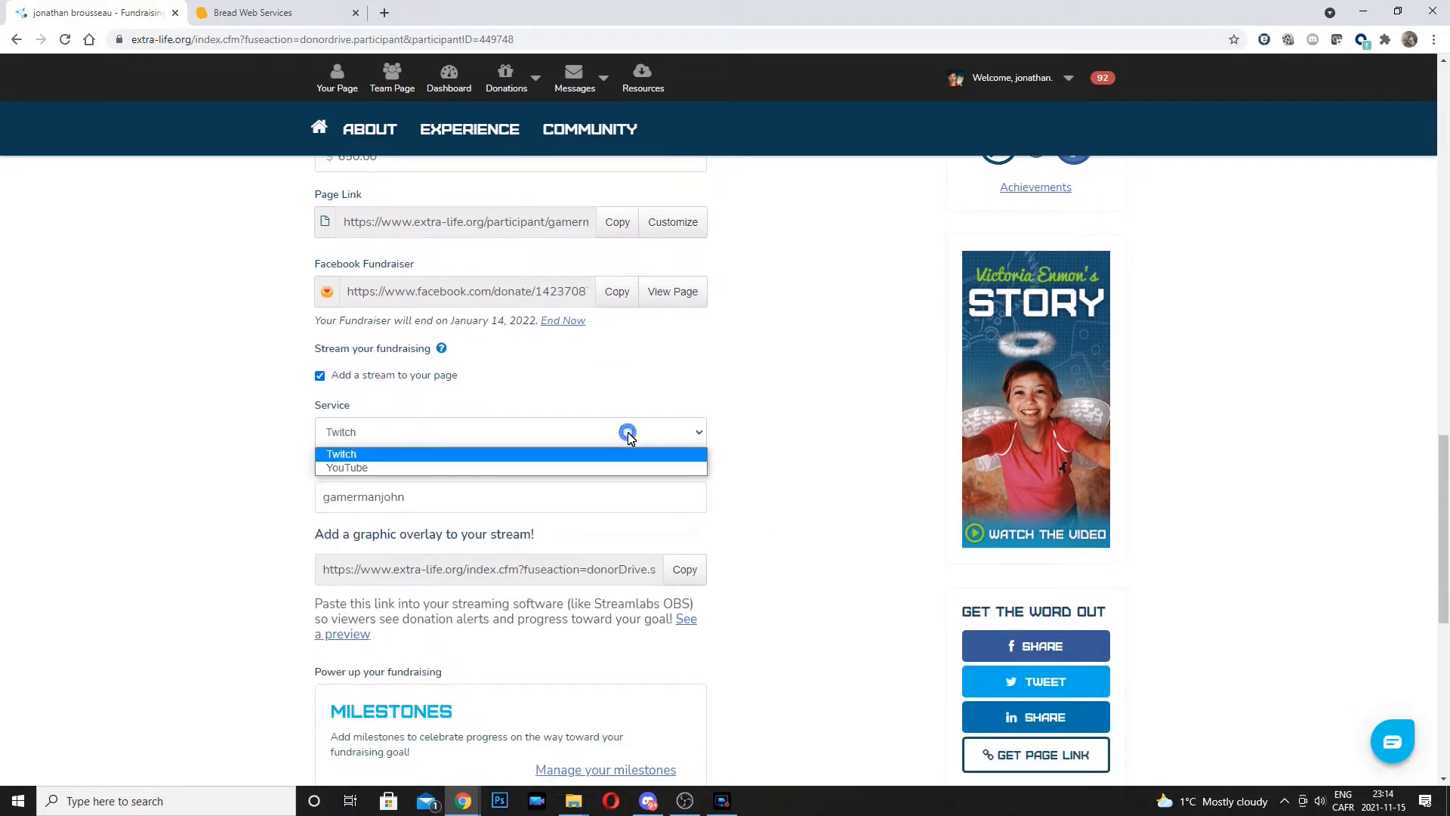
{"action": "left_click", "coordinate": [783, 476]}
{"action": "key", "text": "Tab"}
Step: Copy the graphic overlay link and paste it as the URL of the Extra Life Bar source in OBS Studio
{"action": "scroll", "coordinate": [745, 492], "scroll_direction": "down", "scroll_amount": 2}
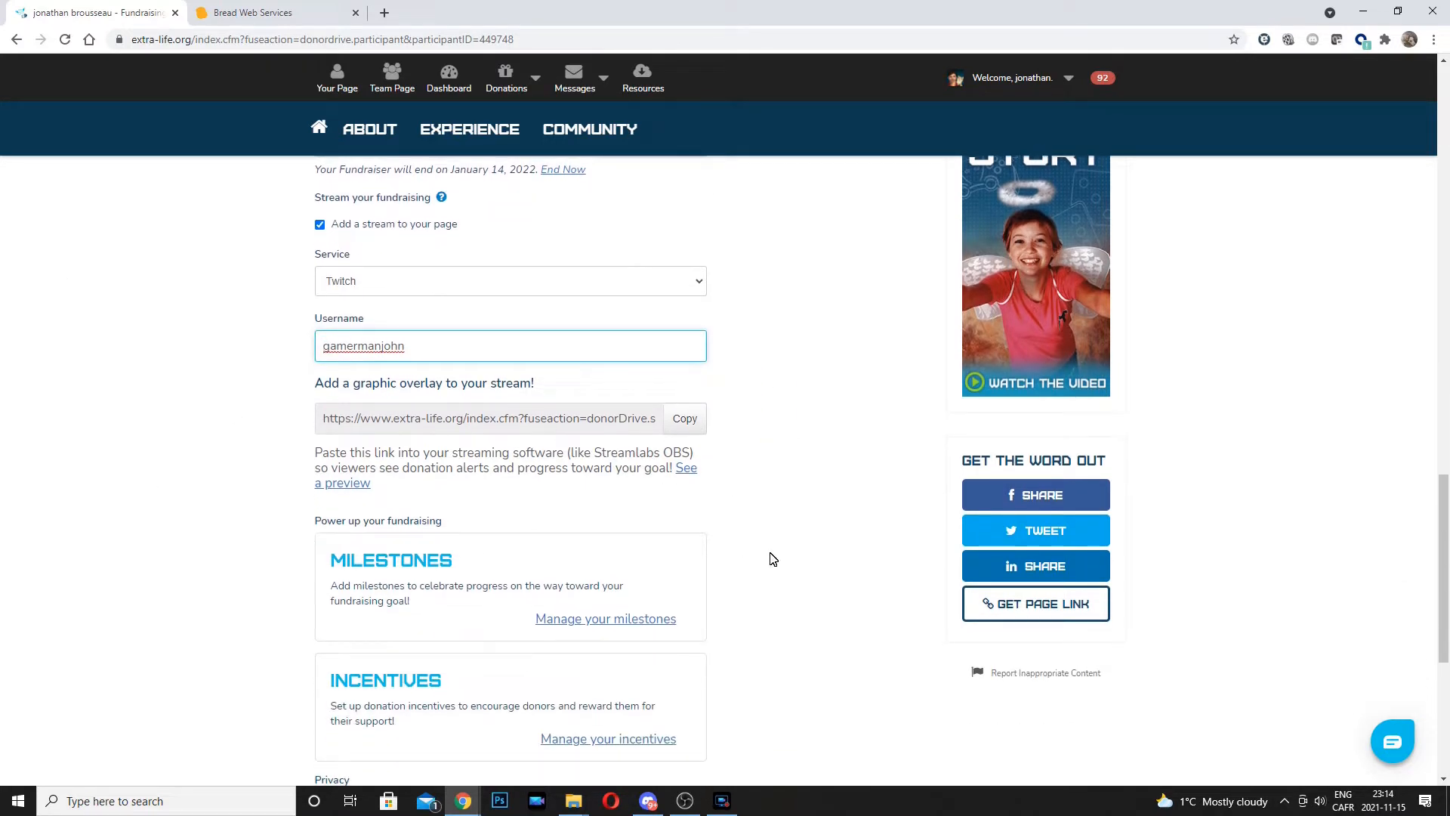
{"action": "scroll", "coordinate": [838, 408], "scroll_direction": "down", "scroll_amount": 1}
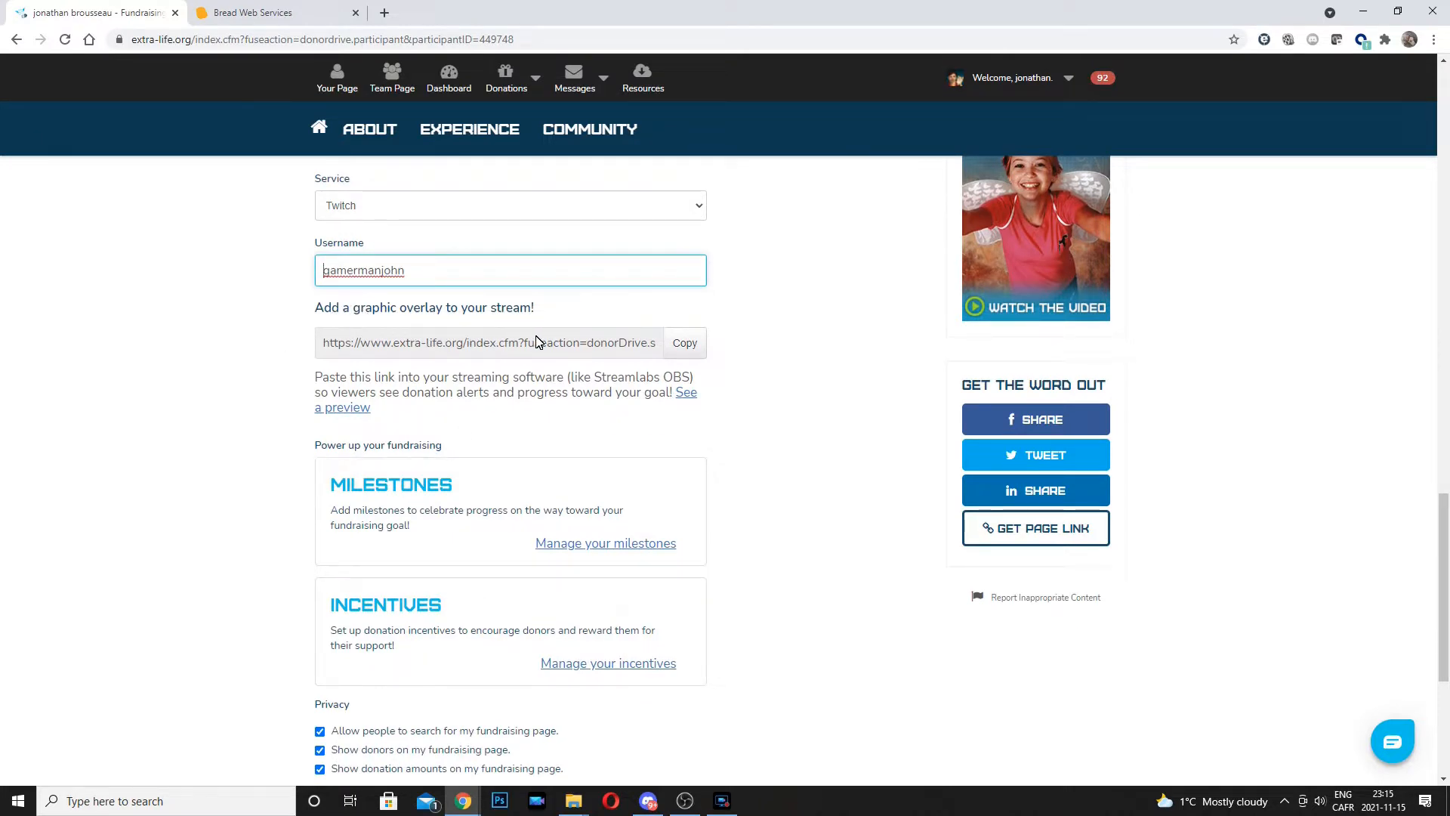
{"action": "left_click", "coordinate": [683, 347]}
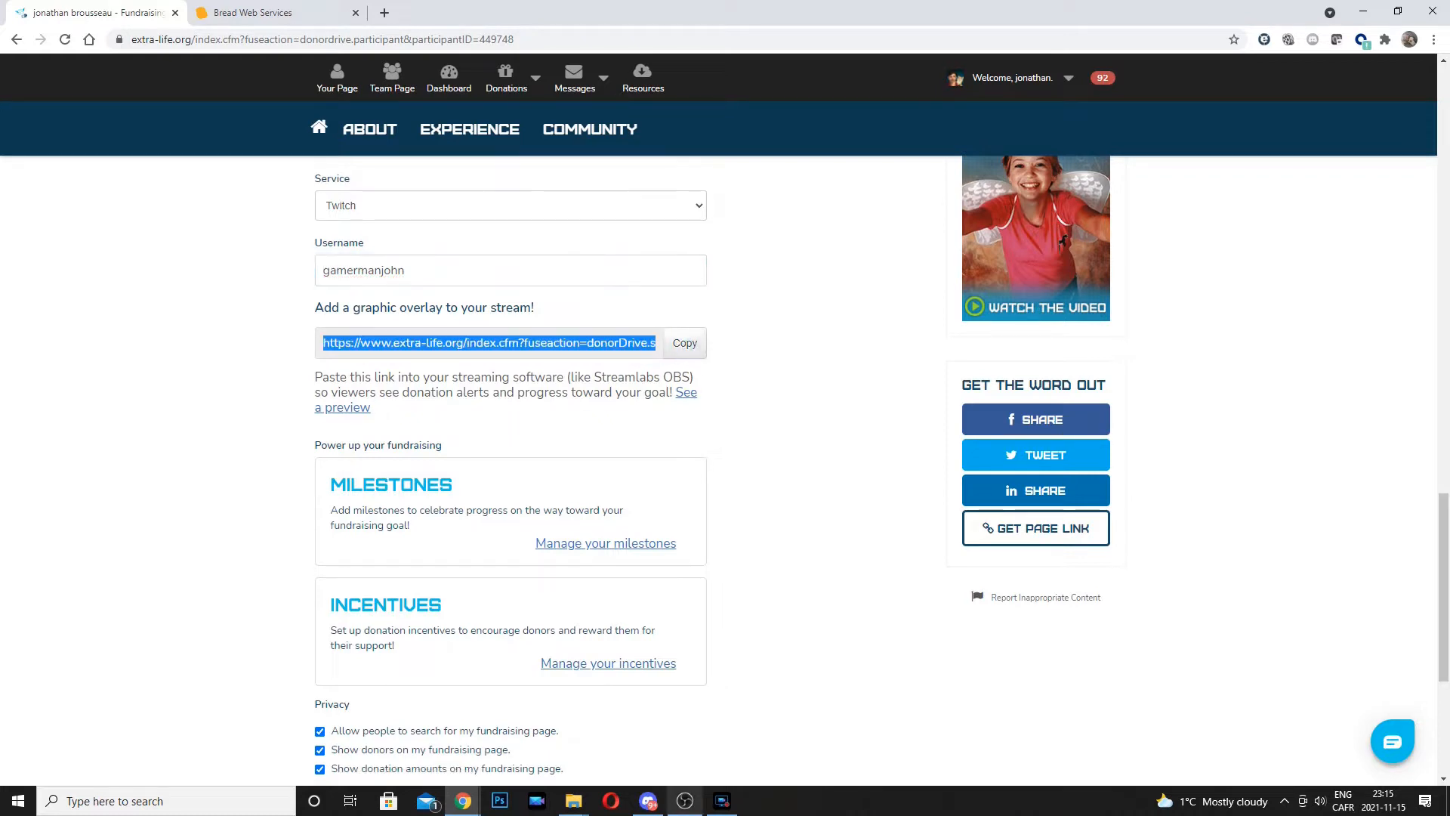
{"action": "left_click", "coordinate": [722, 800]}
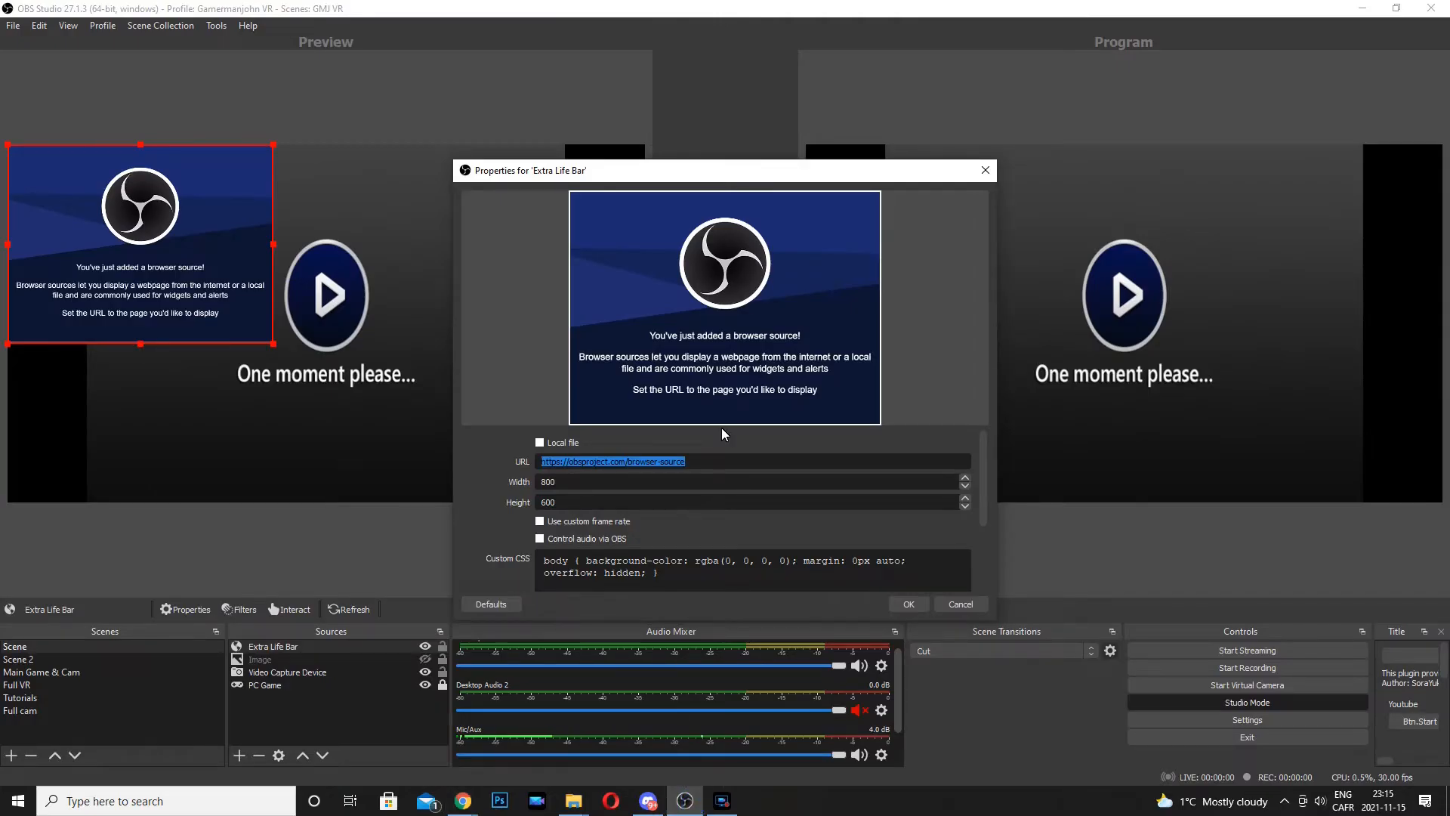
{"action": "key", "text": "ctrl+v"}
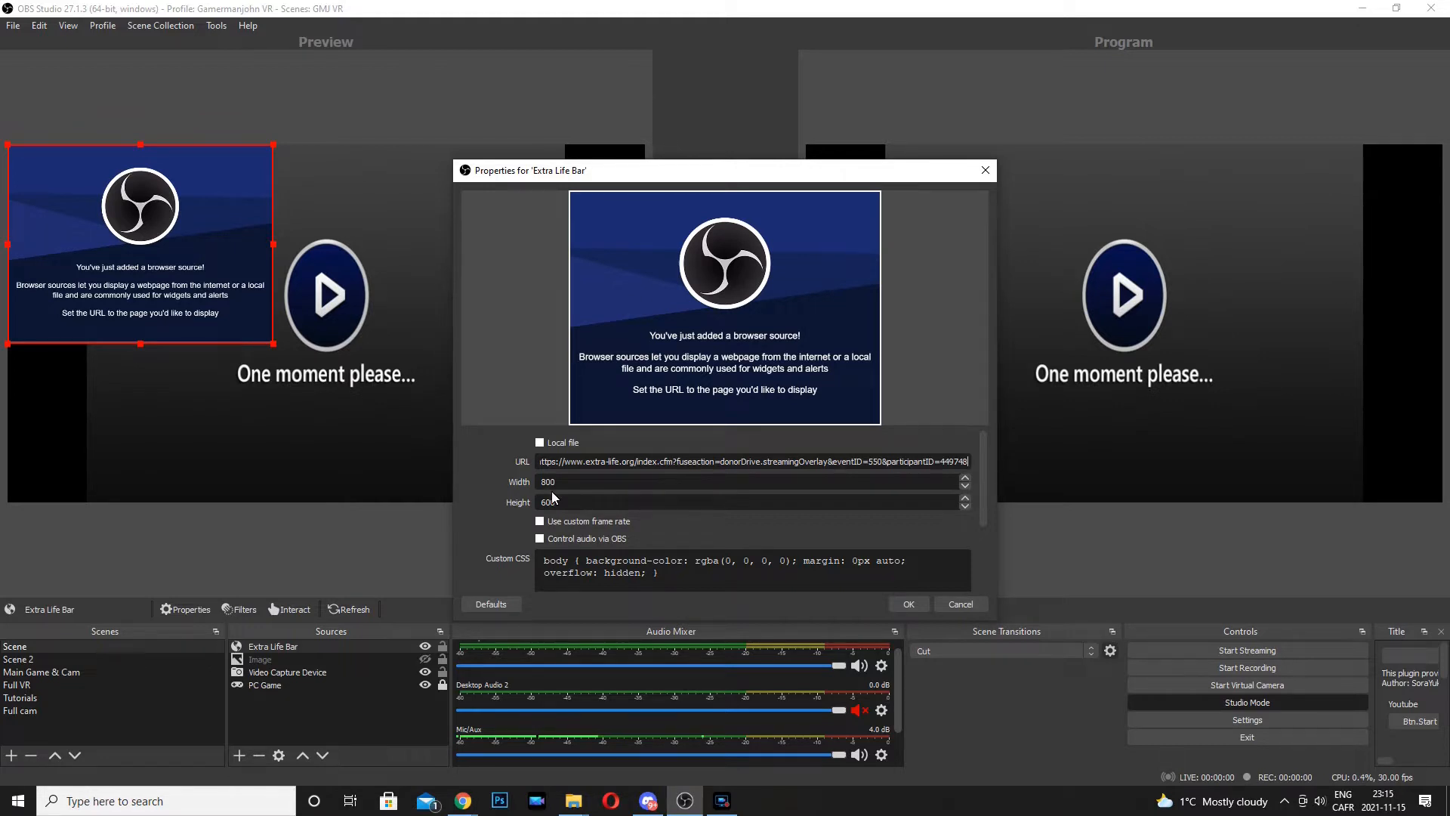
Step: Set the Extra Life Bar source's width to 1920, adjust its height to fill the canvas, and accept the properties
{"action": "left_click_drag", "start_coordinate": [567, 479], "coordinate": [505, 476]}
{"action": "type", "text": "1920"}
{"action": "left_click_drag", "start_coordinate": [565, 503], "coordinate": [518, 504]}
{"action": "left_click", "coordinate": [910, 602]}
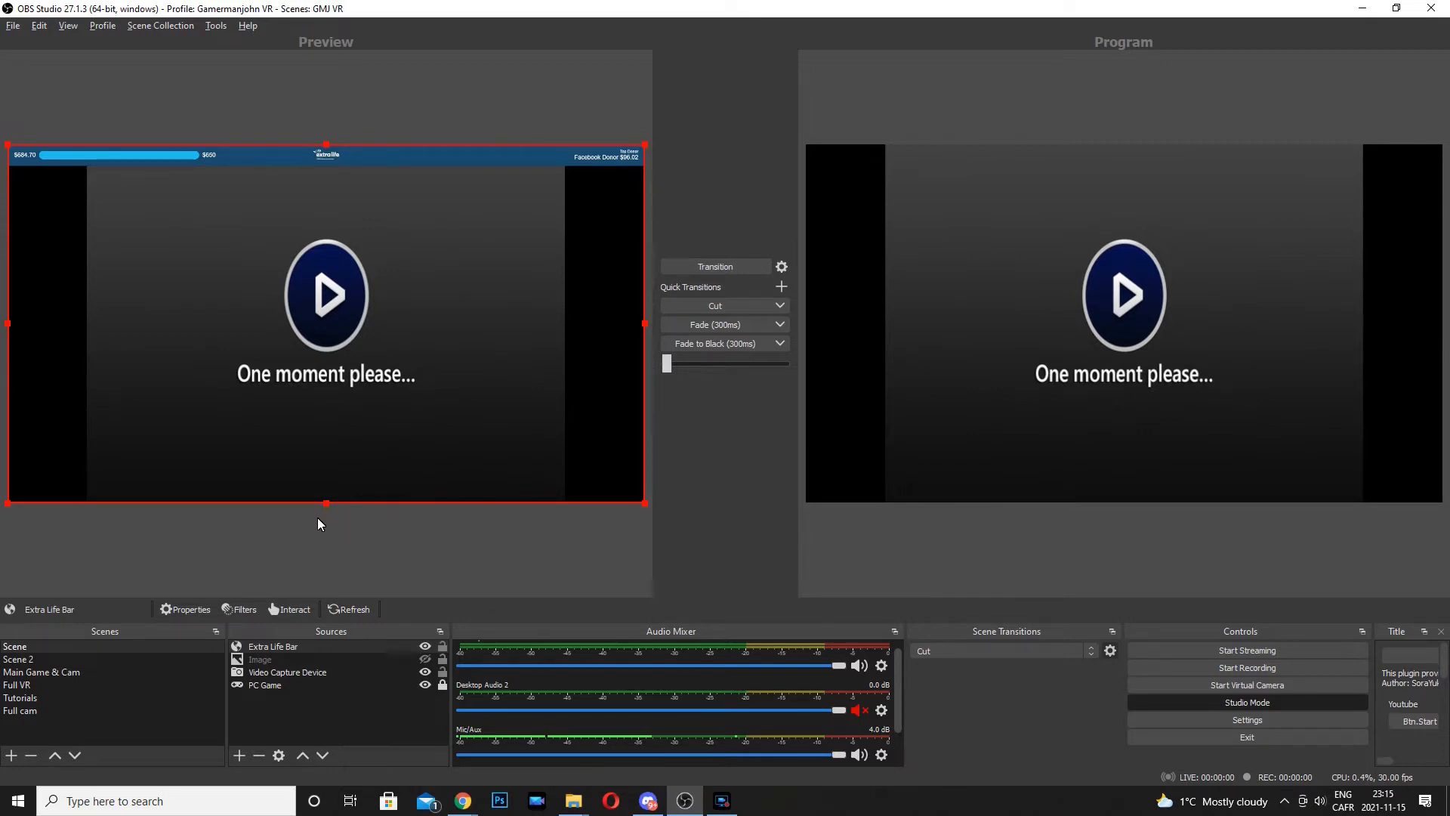
Step: Crop the empty lower area of the Extra Life Bar source so only the banner along the canvas's upper edge remains
{"action": "left_click_drag", "start_coordinate": [326, 501], "coordinate": [343, 170]}
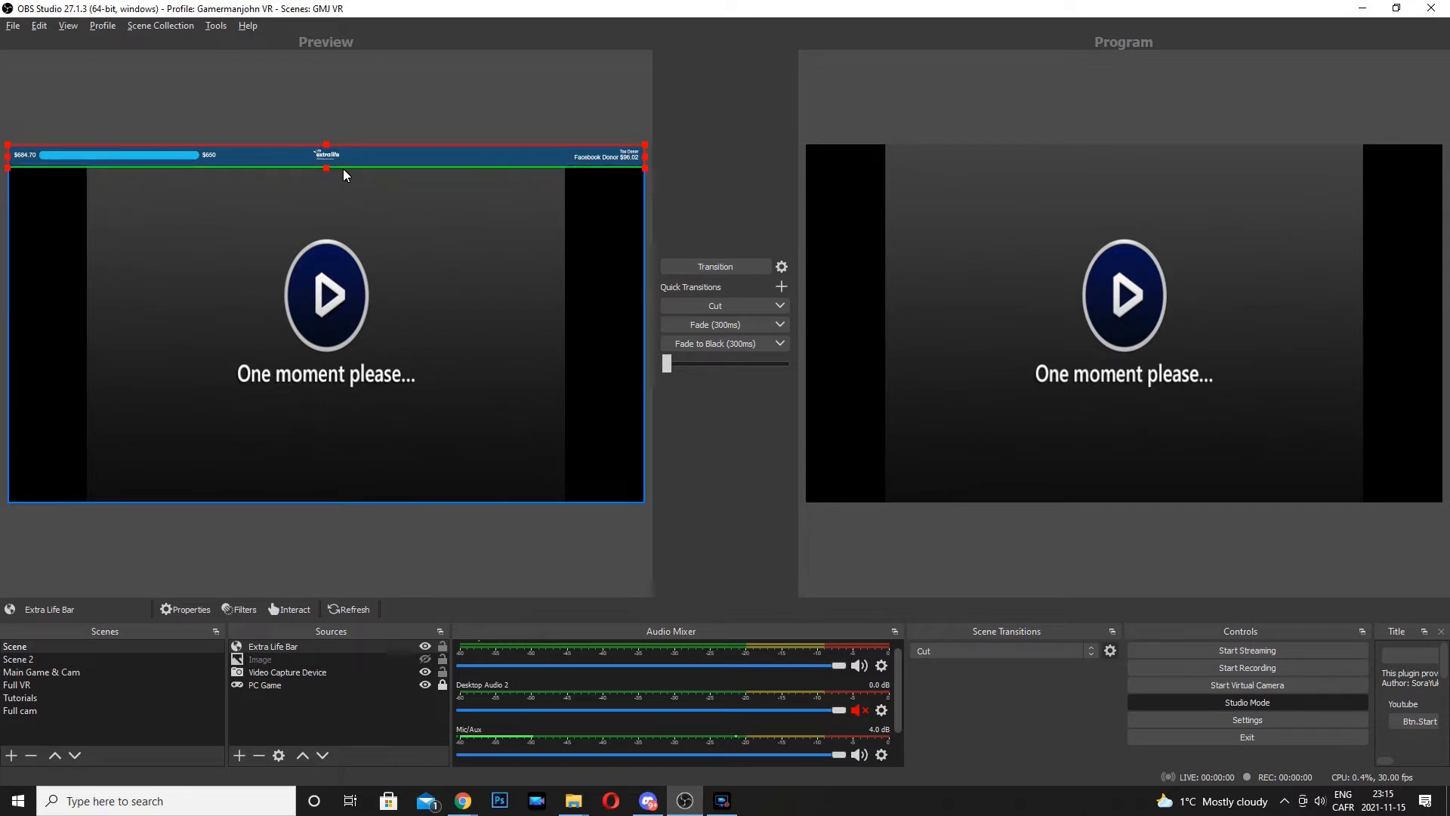
{"action": "mouse_move", "coordinate": [396, 151]}
{"action": "left_mouse_down"}
{"action": "mouse_move", "coordinate": [402, 479]}
{"action": "mouse_move", "coordinate": [412, 157]}
{"action": "left_mouse_up"}
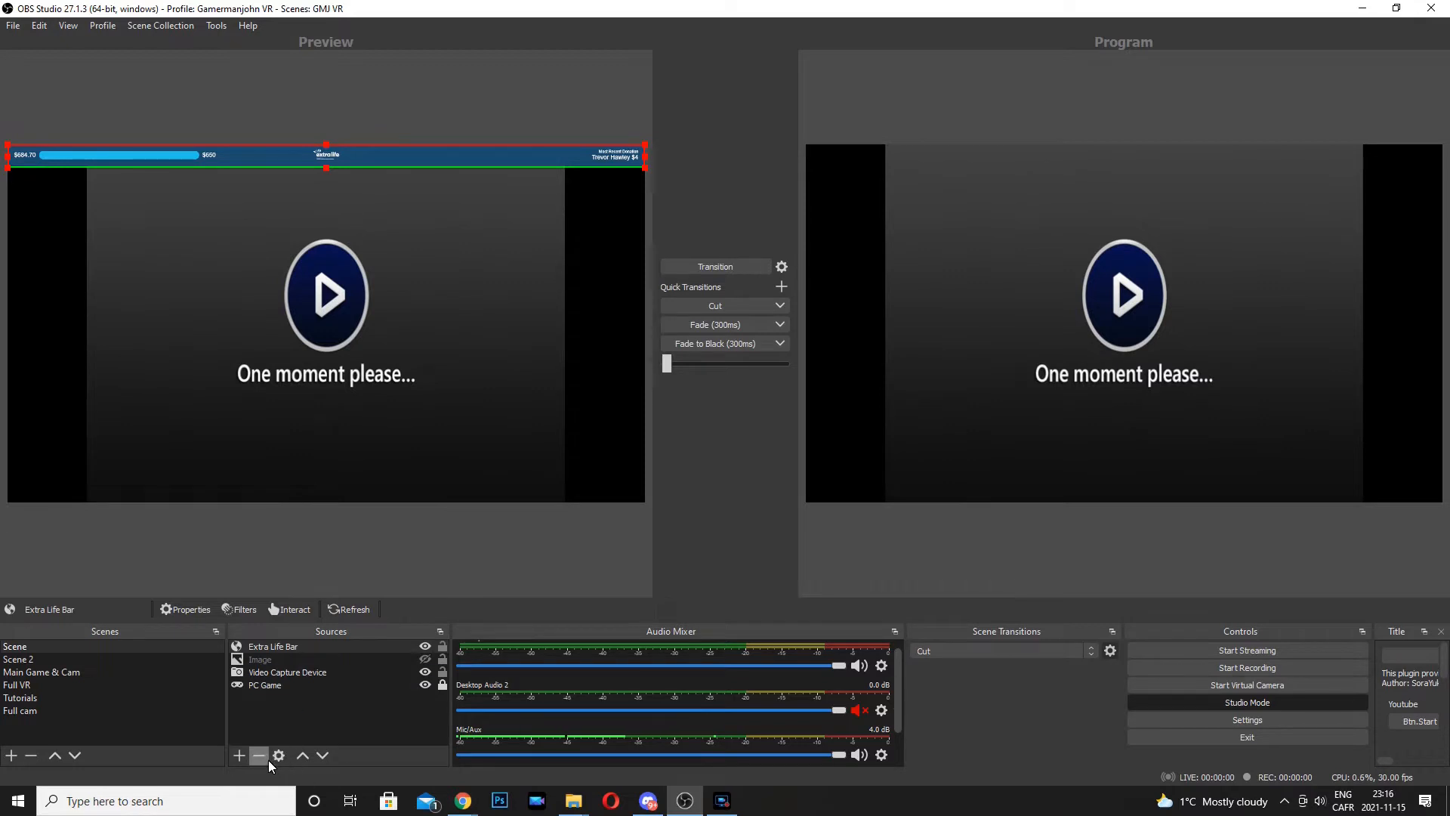
Step: Add a Chroma Key effect filter with its default name to the Extra Life Bar source
{"action": "left_click", "coordinate": [238, 609]}
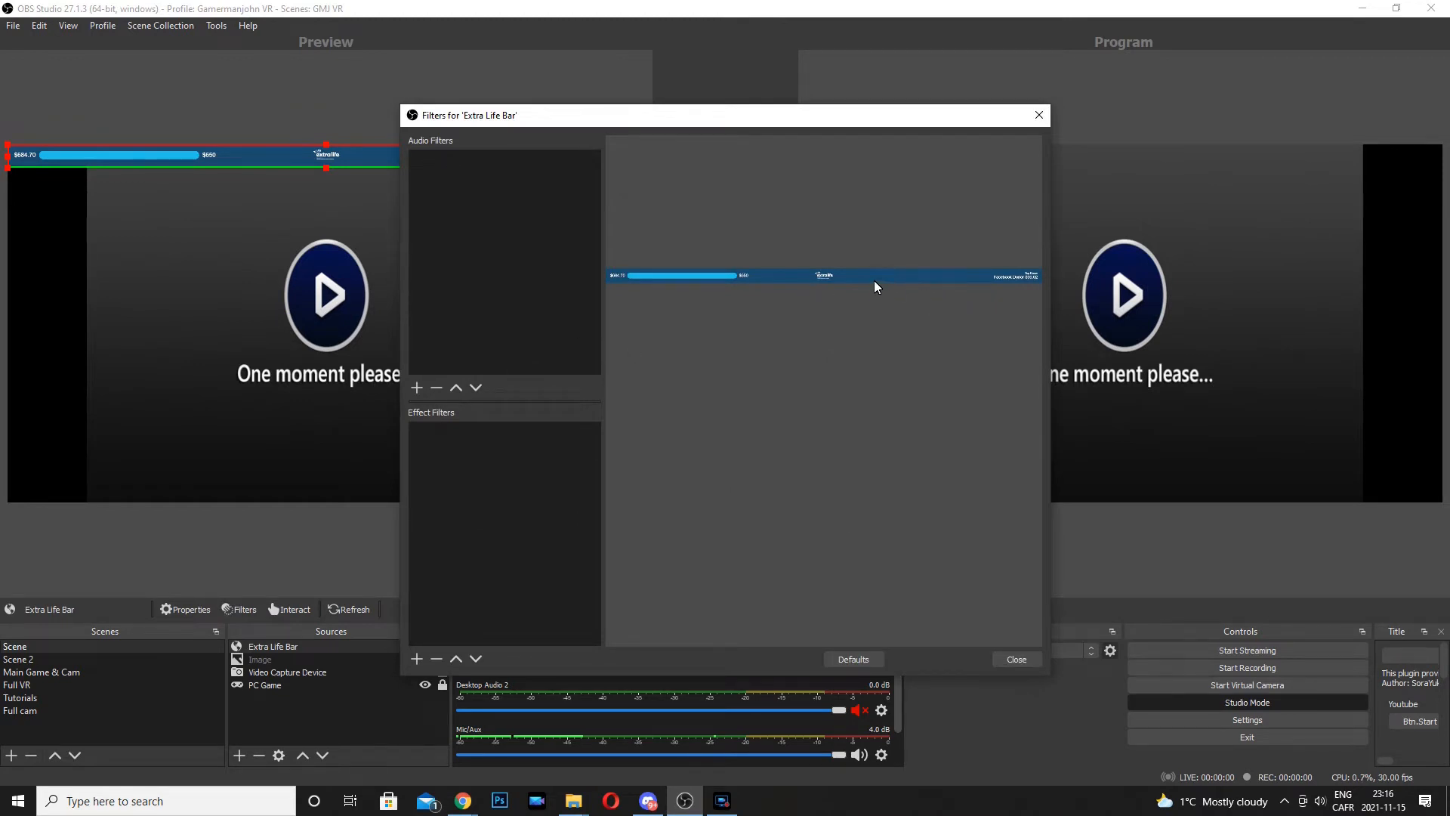
{"action": "left_click", "coordinate": [413, 660]}
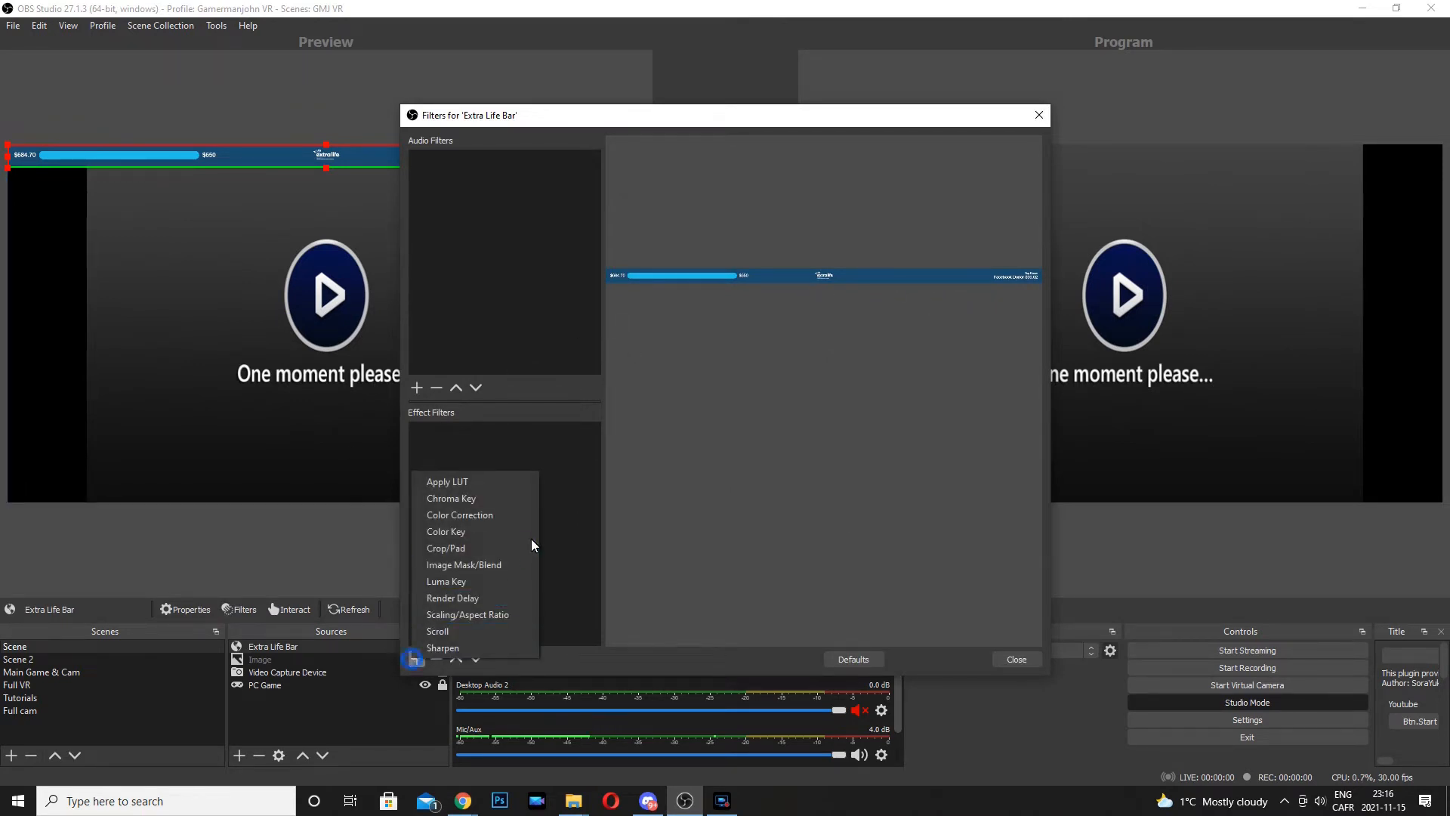
{"action": "left_click", "coordinate": [492, 500]}
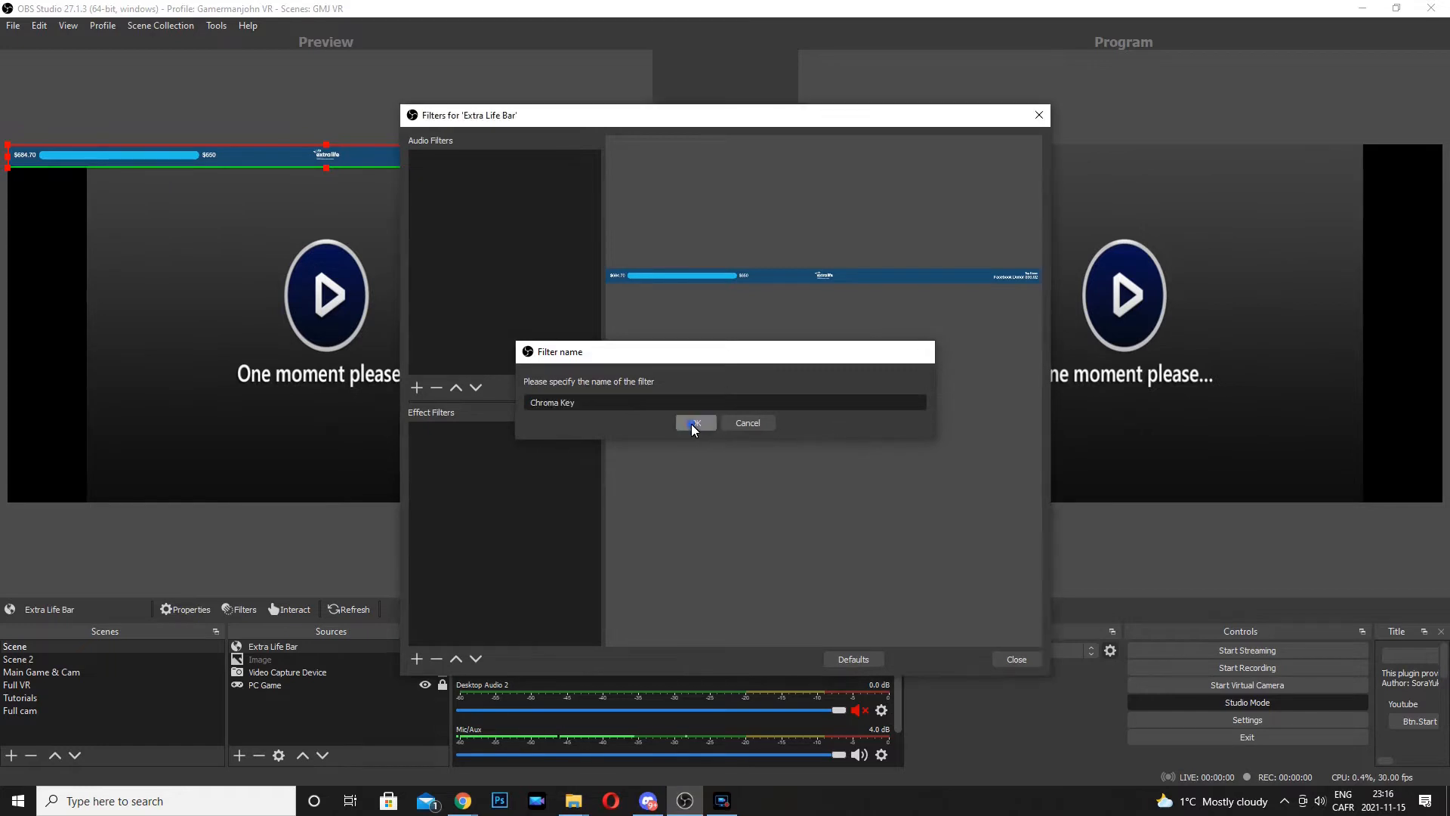
{"action": "left_click", "coordinate": [705, 425]}
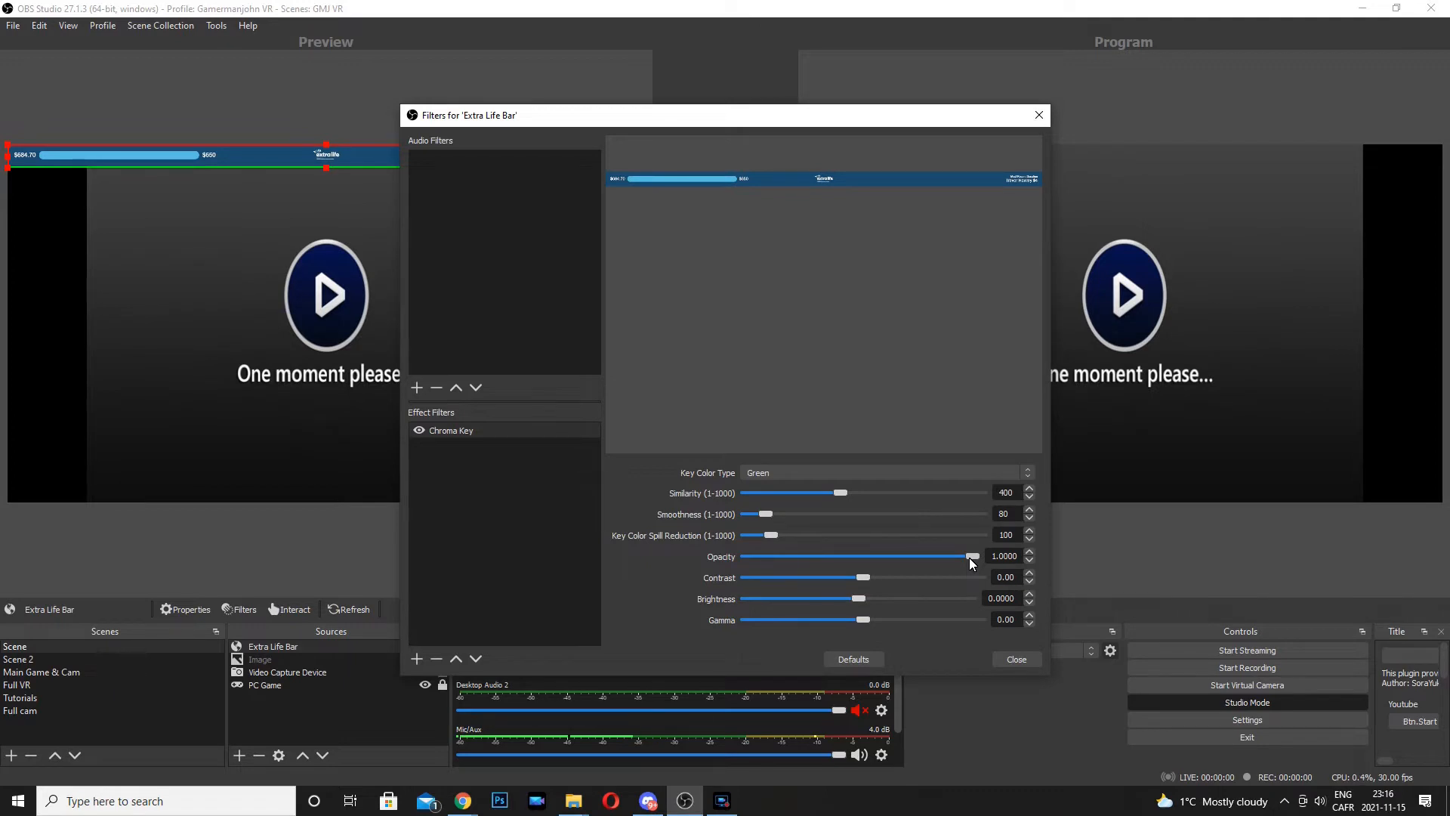
Step: Lower the Chroma Key filter's opacity to make the donation bar semi-transparent, and close the filters
{"action": "left_click_drag", "start_coordinate": [972, 556], "coordinate": [858, 555]}
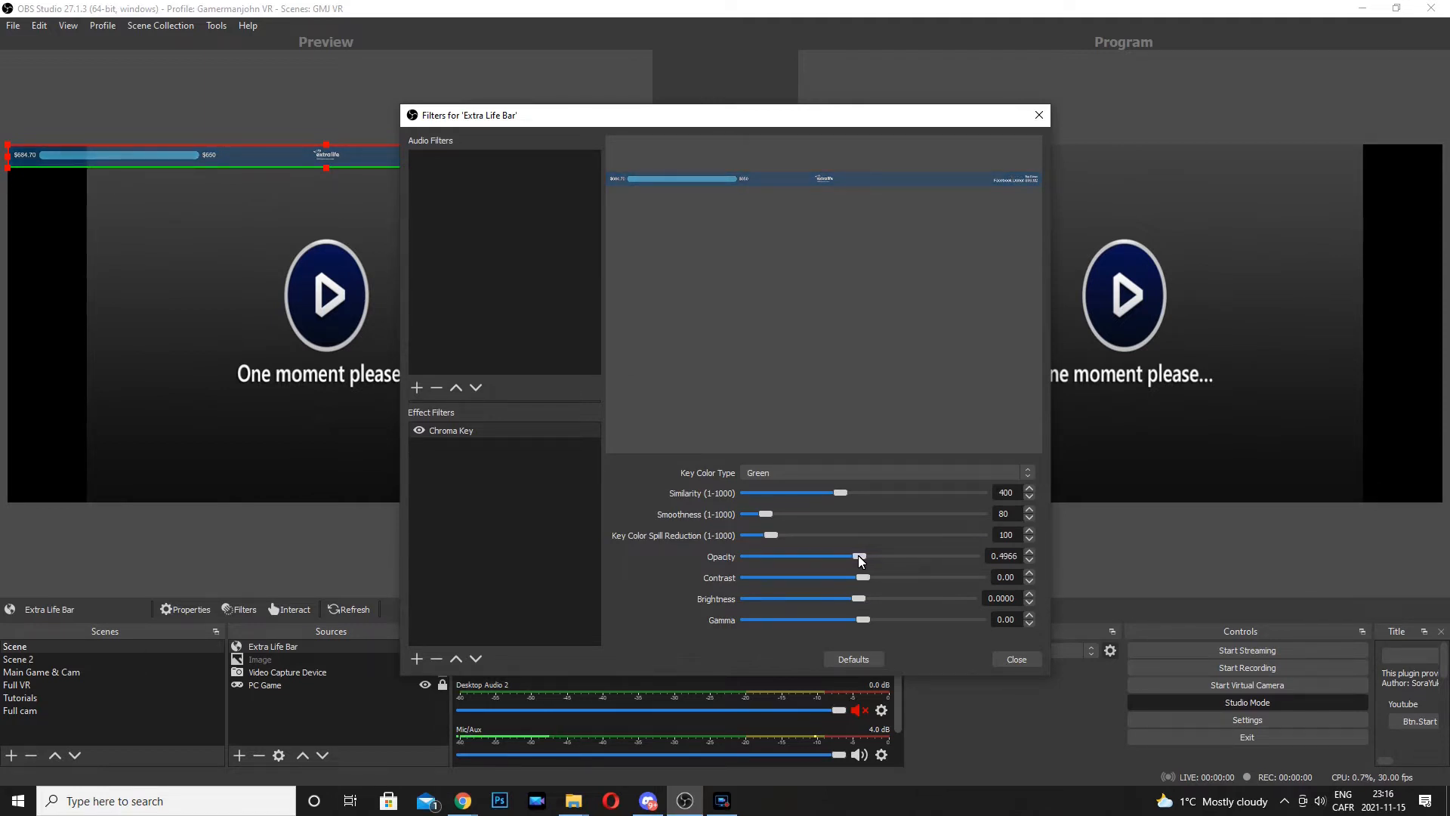
{"action": "left_click_drag", "start_coordinate": [1020, 559], "coordinate": [971, 560]}
{"action": "key", "text": "Escape"}
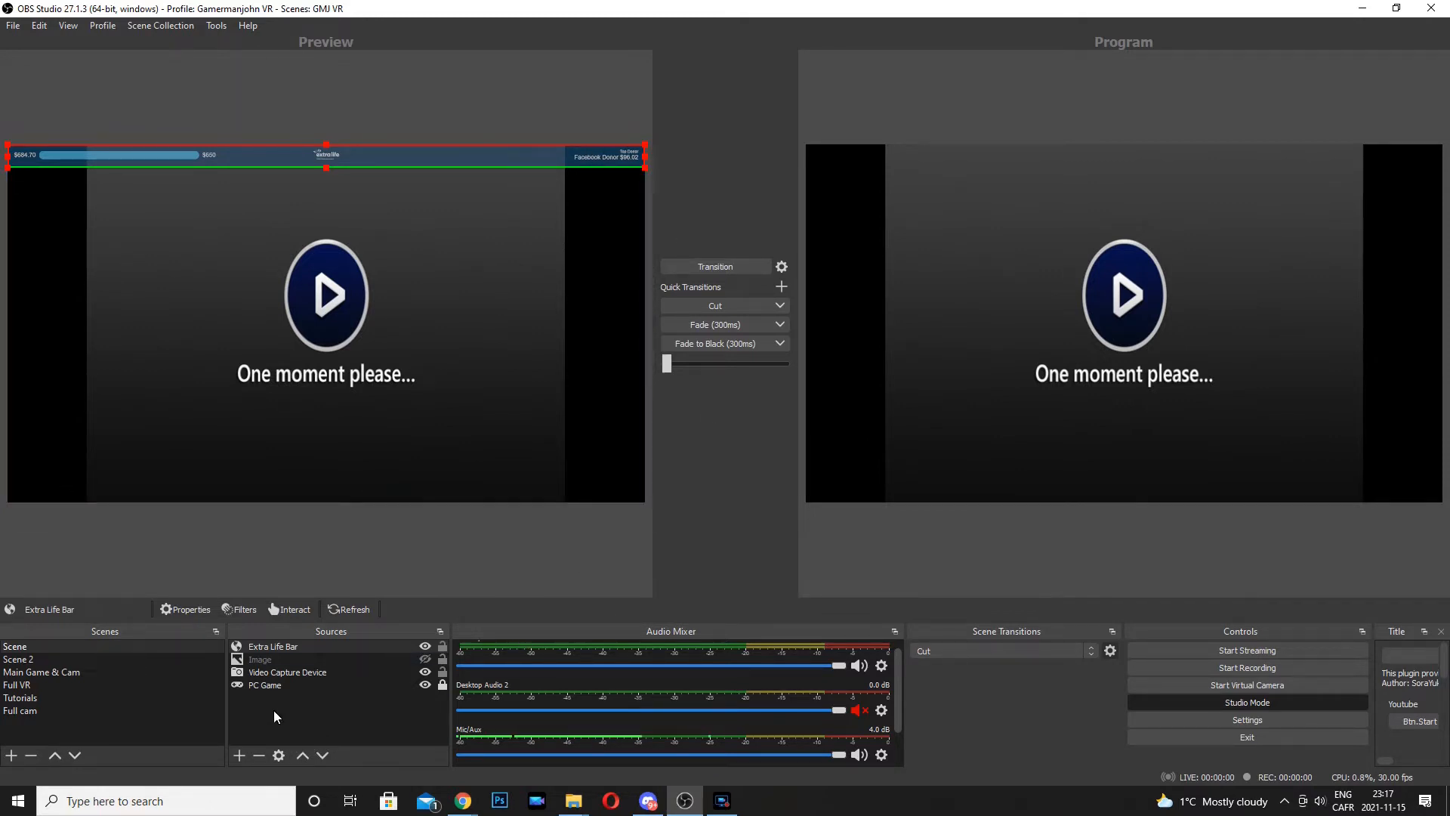
Step: Add a second browser source named "Extra Life Helper" to the scene
{"action": "left_click", "coordinate": [239, 755]}
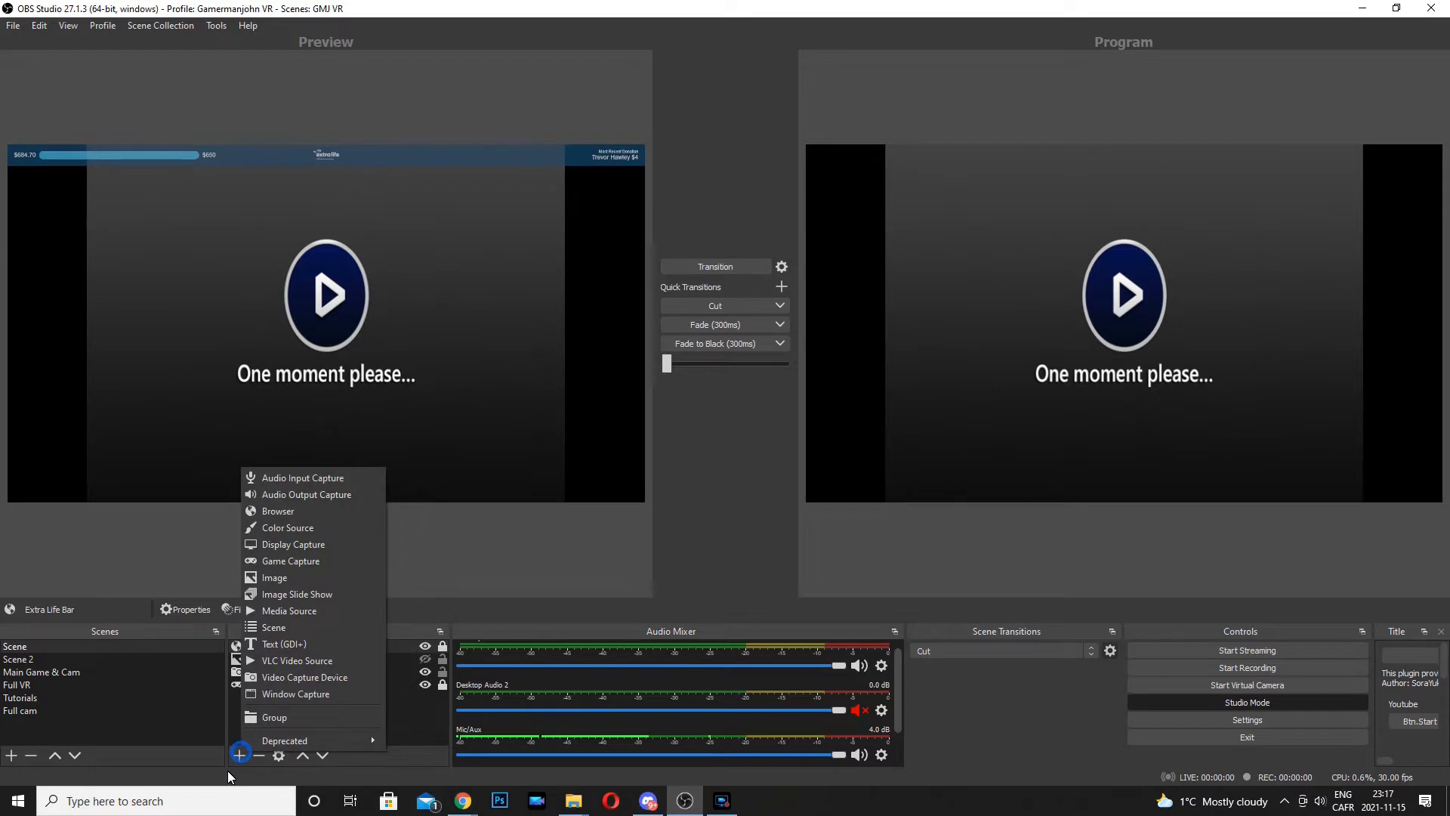
{"action": "left_click", "coordinate": [311, 512]}
{"action": "type", "text": "Extra Life Helper"}
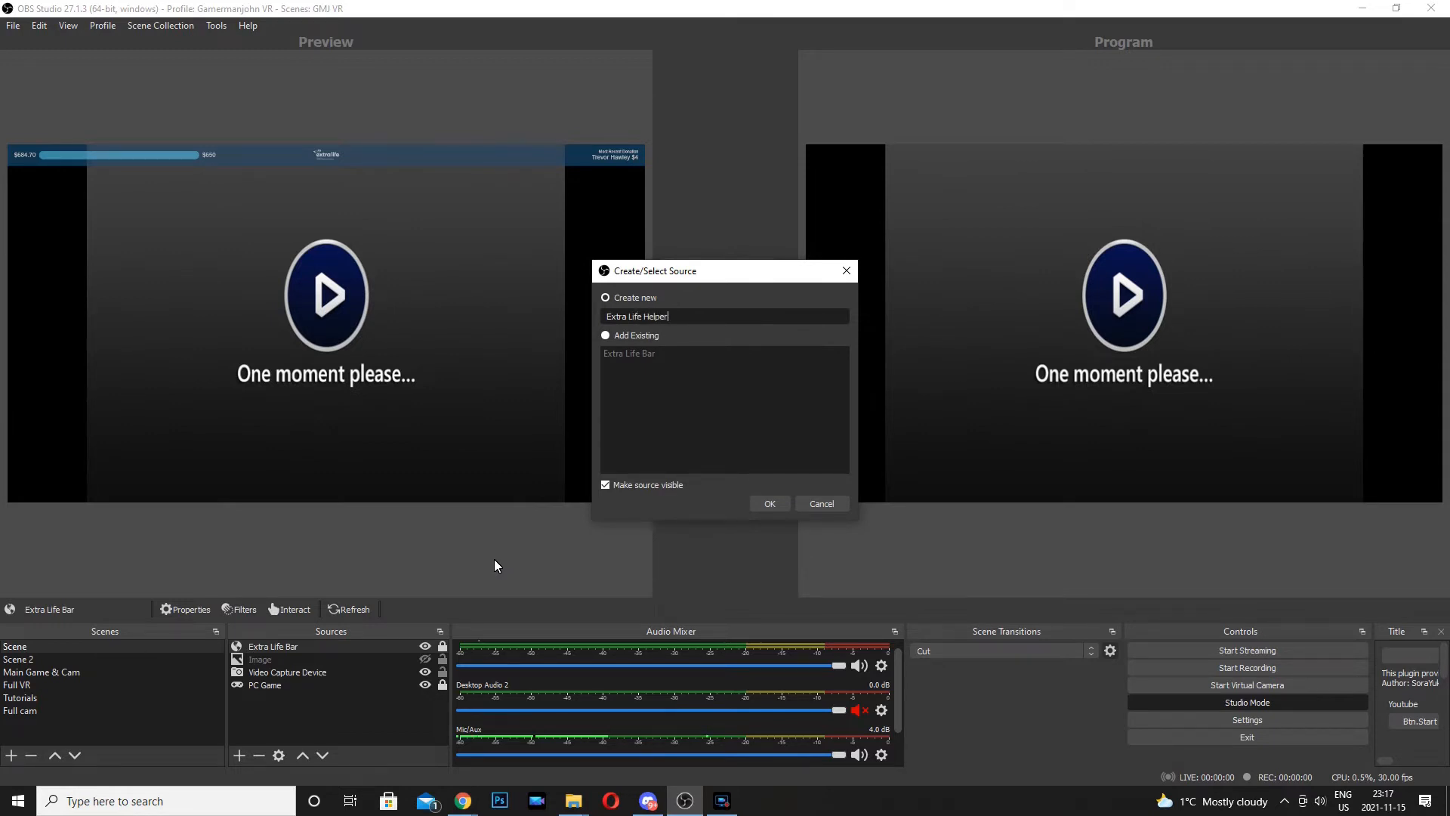
{"action": "left_click", "coordinate": [771, 503]}
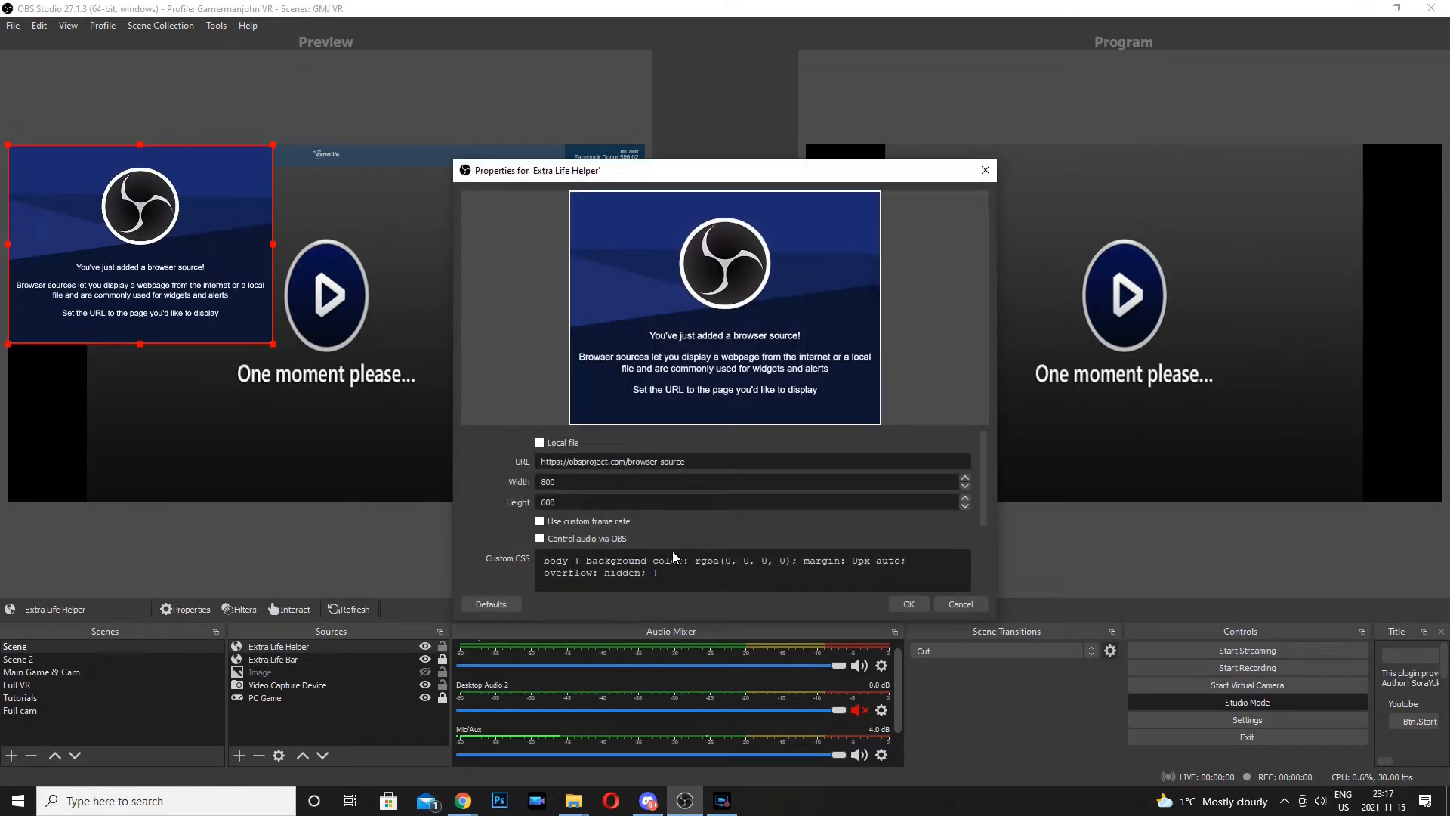
Step: Switch to Chrome and bring up the Extra Life Helper page of Bread Web Services, down to its overlay preview and link
{"action": "left_click", "coordinate": [462, 804]}
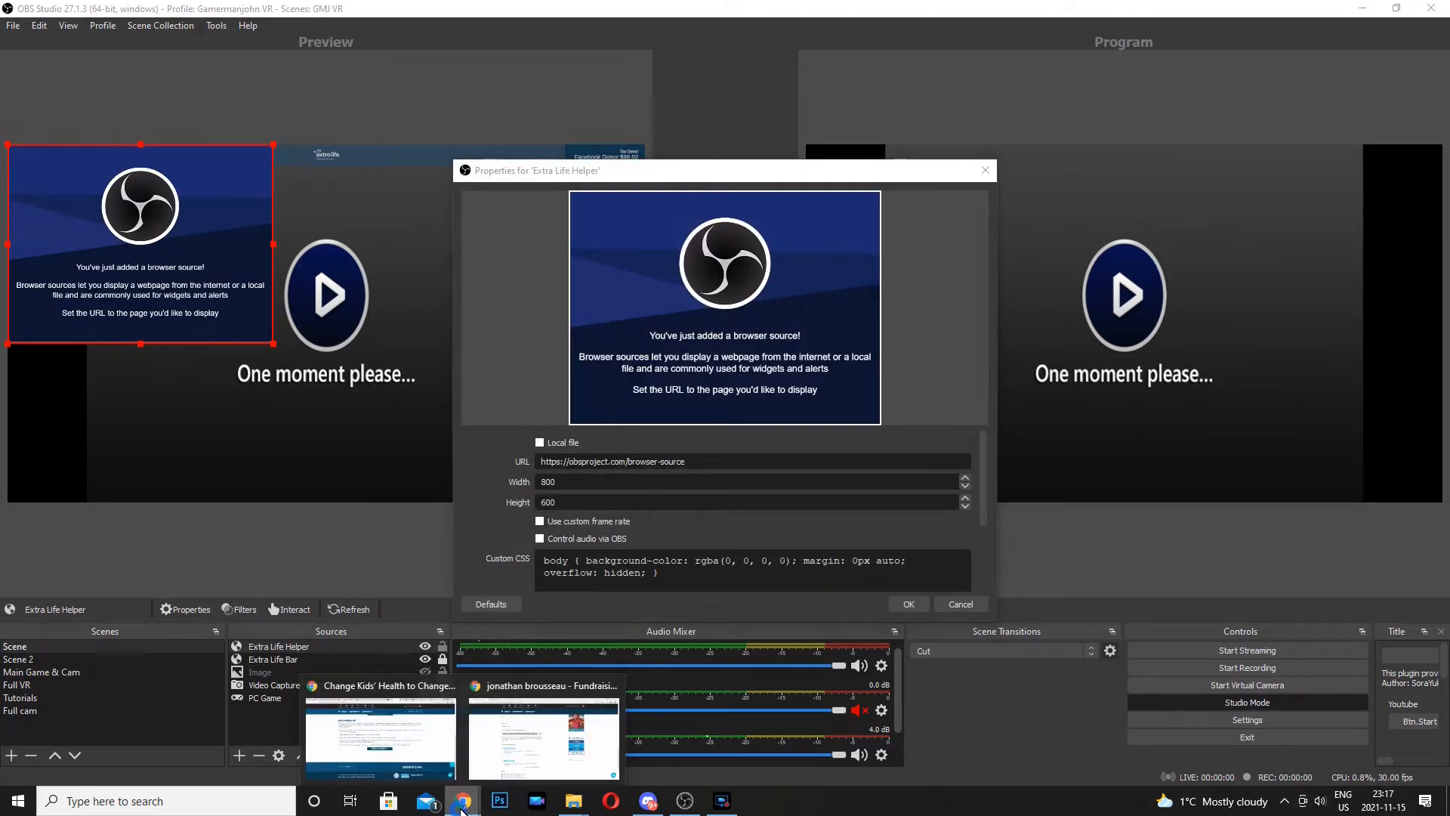
{"action": "left_click", "coordinate": [502, 746]}
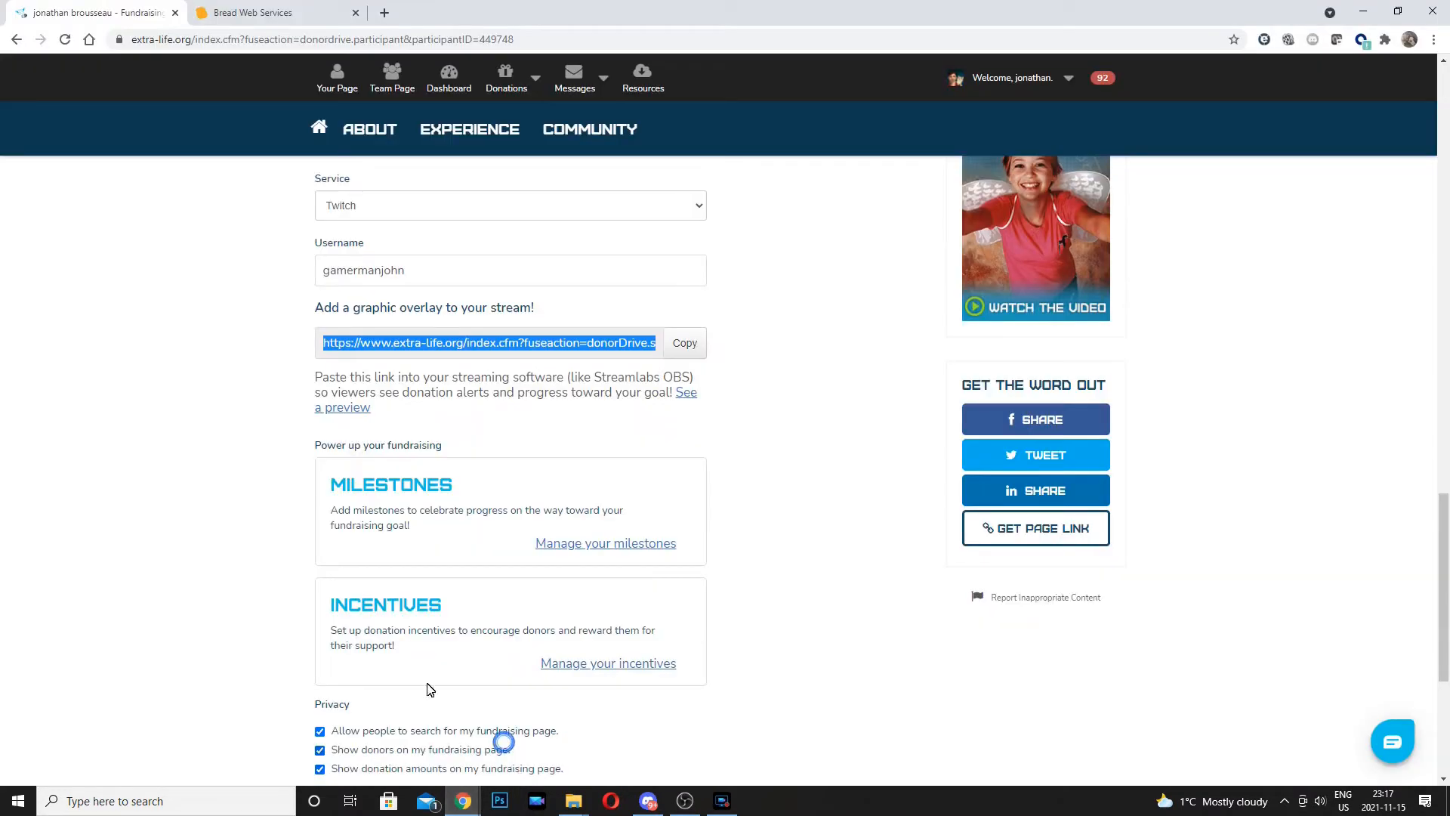
{"action": "left_click", "coordinate": [260, 13]}
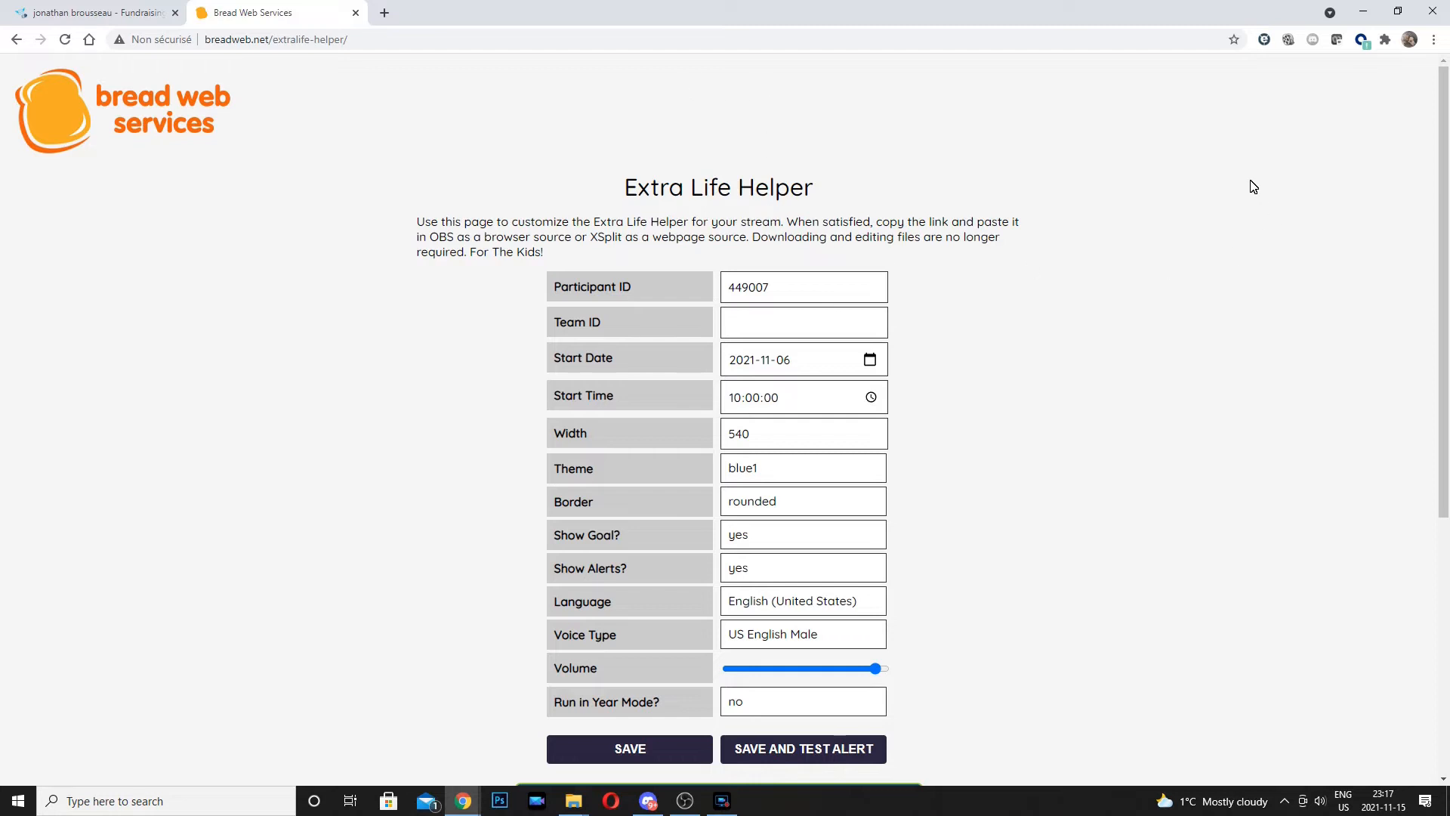
{"action": "scroll", "coordinate": [1022, 294], "scroll_direction": "down", "scroll_amount": 3}
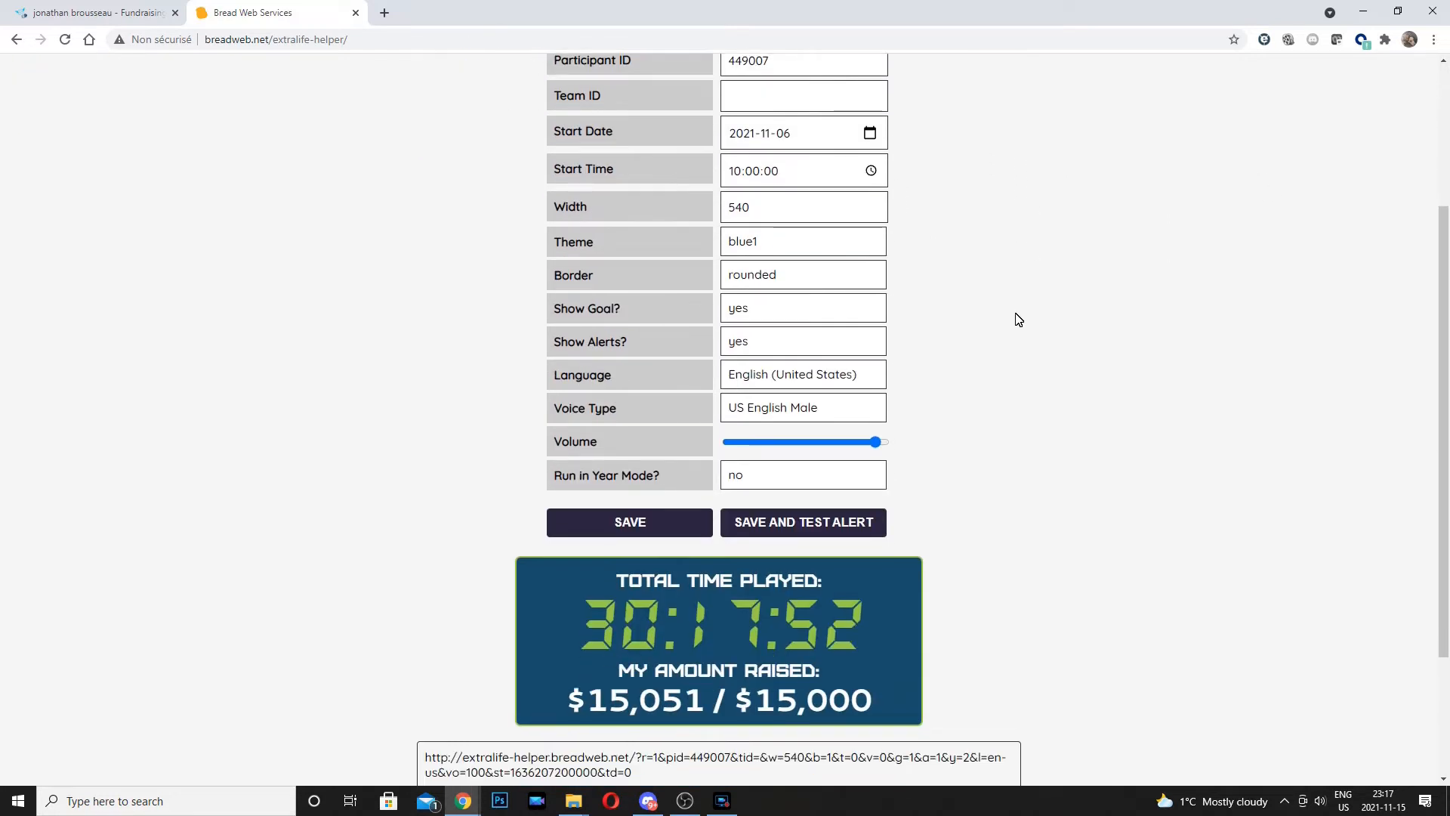
{"action": "scroll", "coordinate": [1018, 319], "scroll_direction": "down", "scroll_amount": 1}
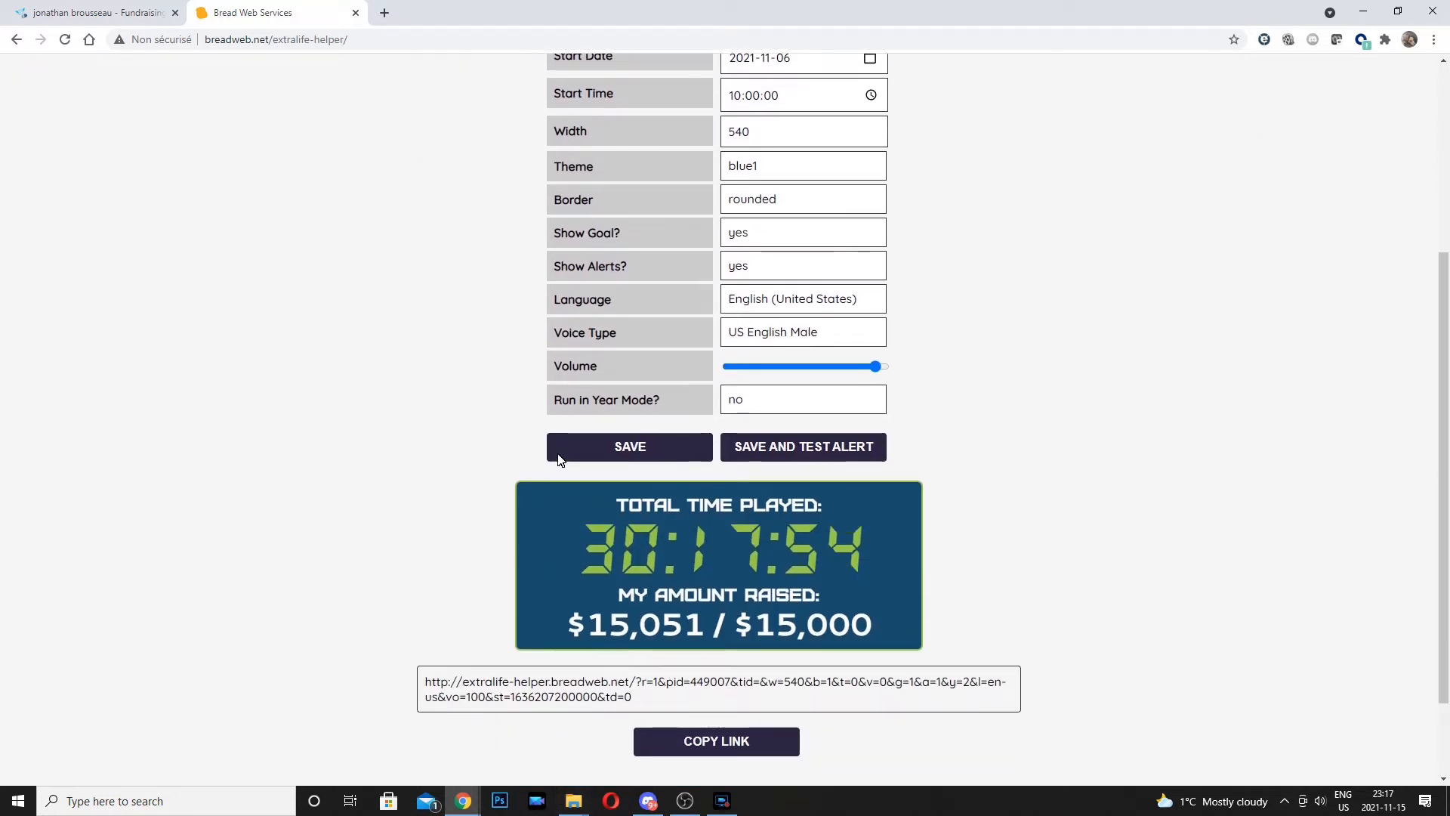
Step: Copy the participant ID number from the web address of the Extra Life fundraising page
{"action": "left_click", "coordinate": [630, 446]}
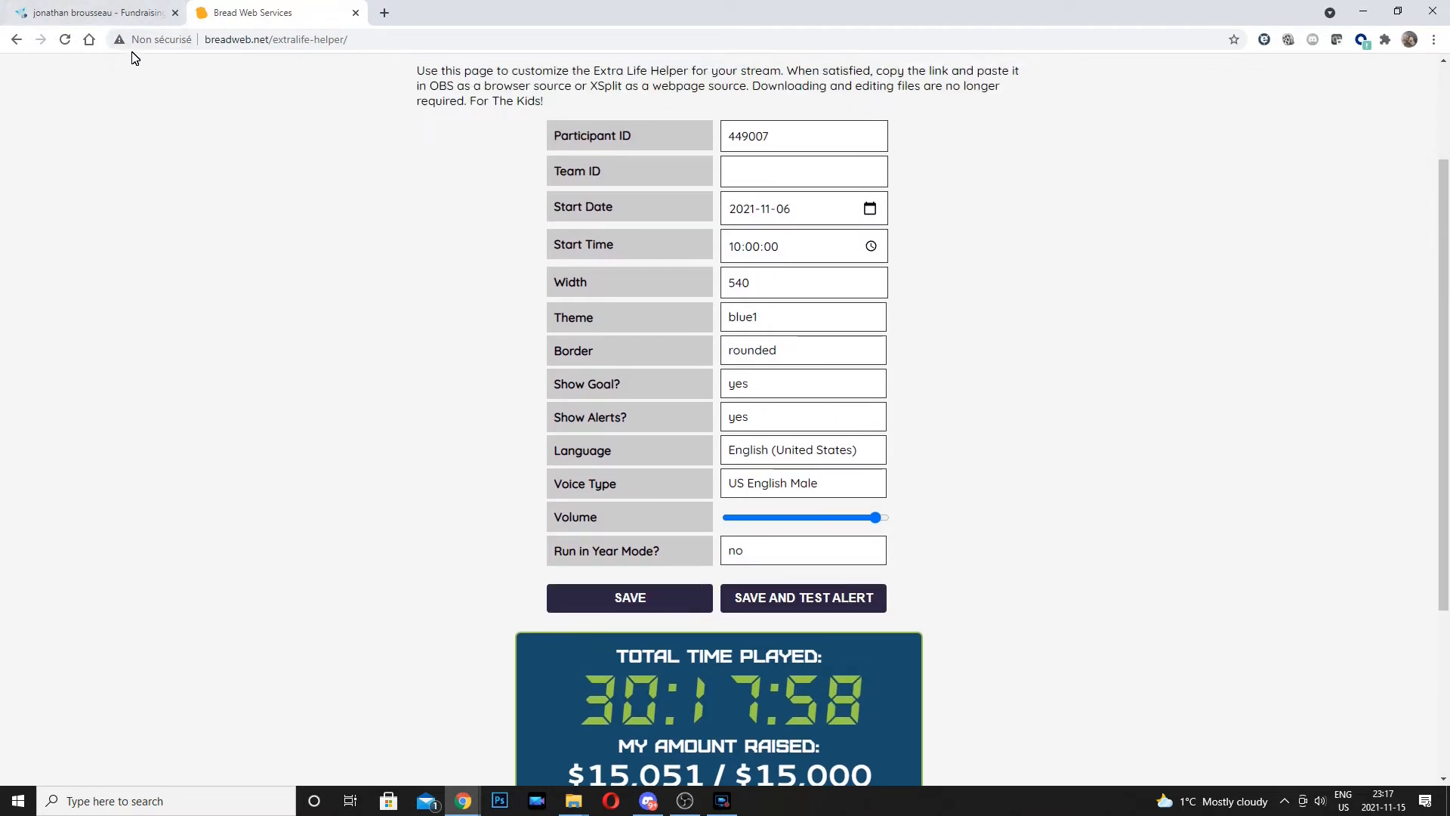
{"action": "left_click", "coordinate": [121, 13]}
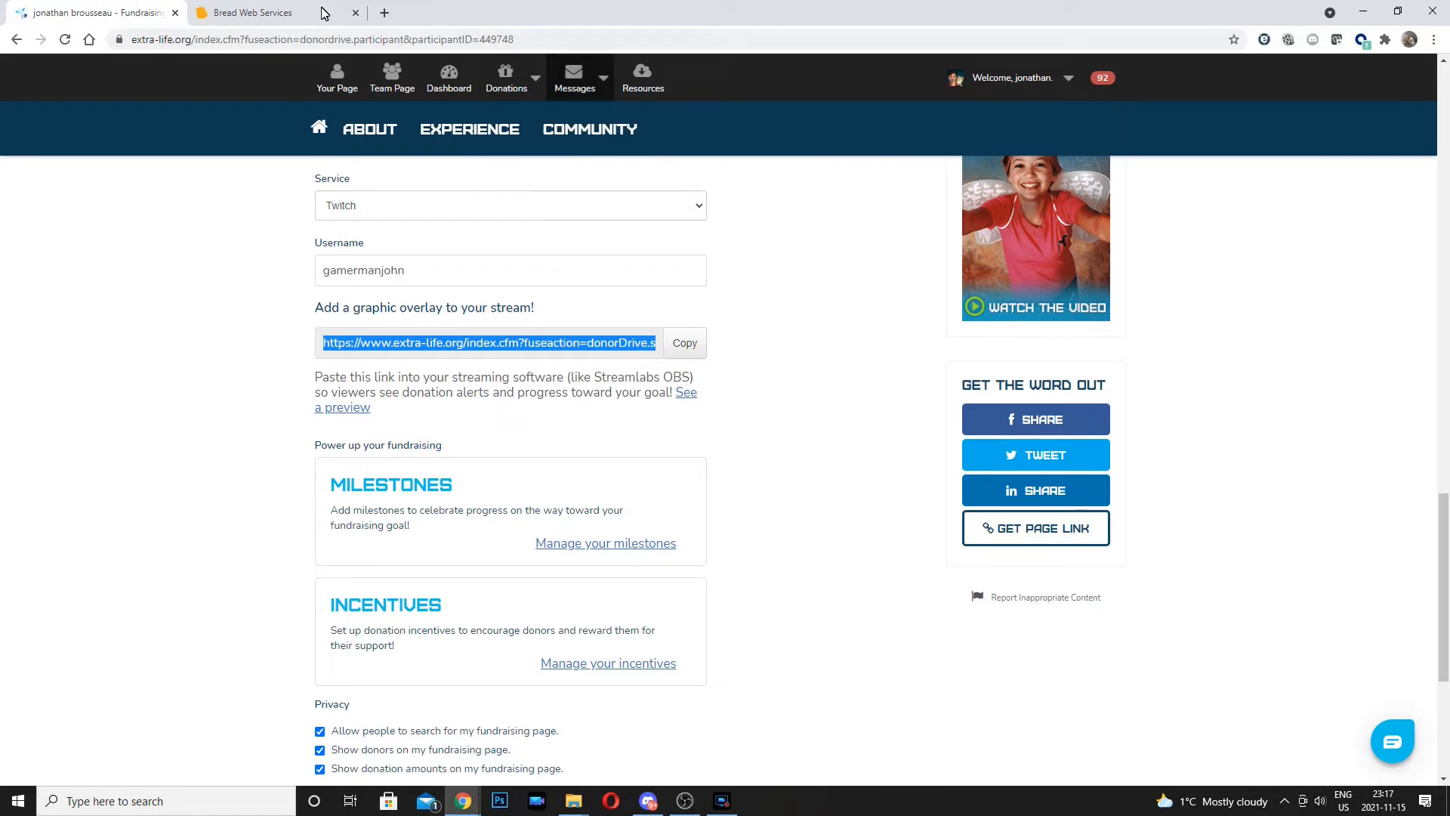
{"action": "mouse_move", "coordinate": [518, 79]}
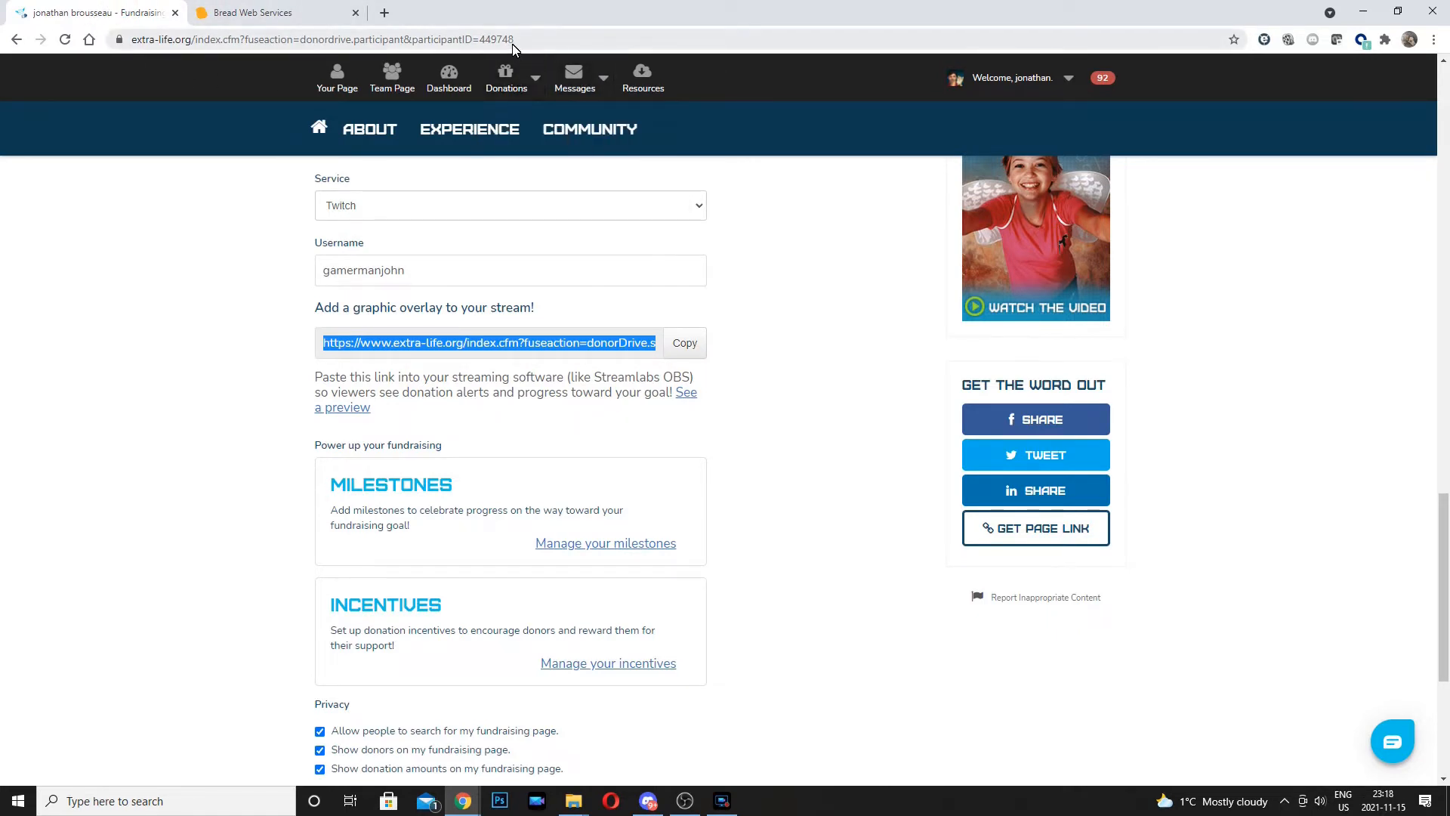
{"action": "left_click", "coordinate": [519, 40]}
{"action": "left_click", "coordinate": [512, 44]}
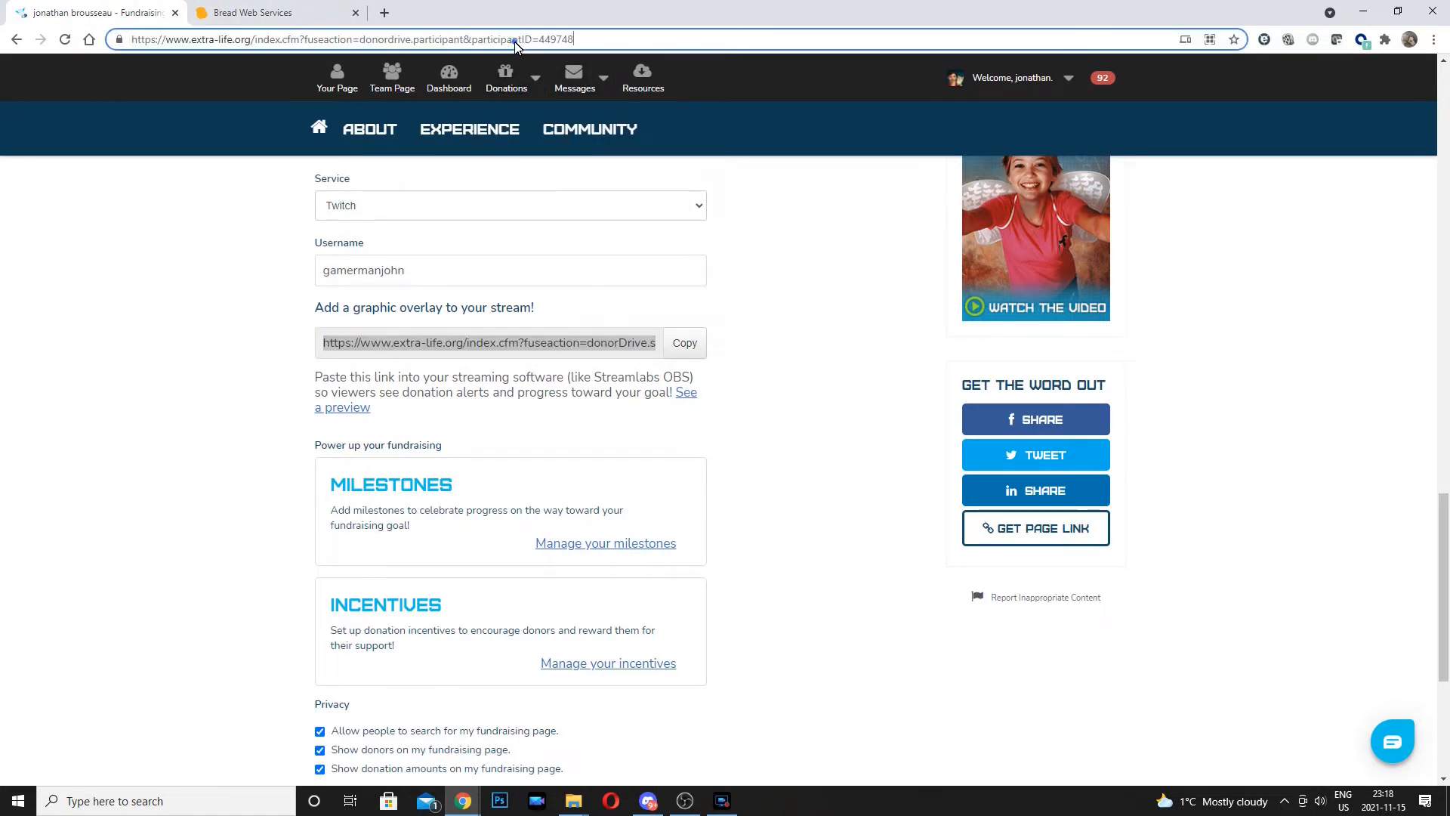
{"action": "left_click_drag", "start_coordinate": [539, 41], "coordinate": [575, 47]}
{"action": "key", "text": "ctrl+c"}
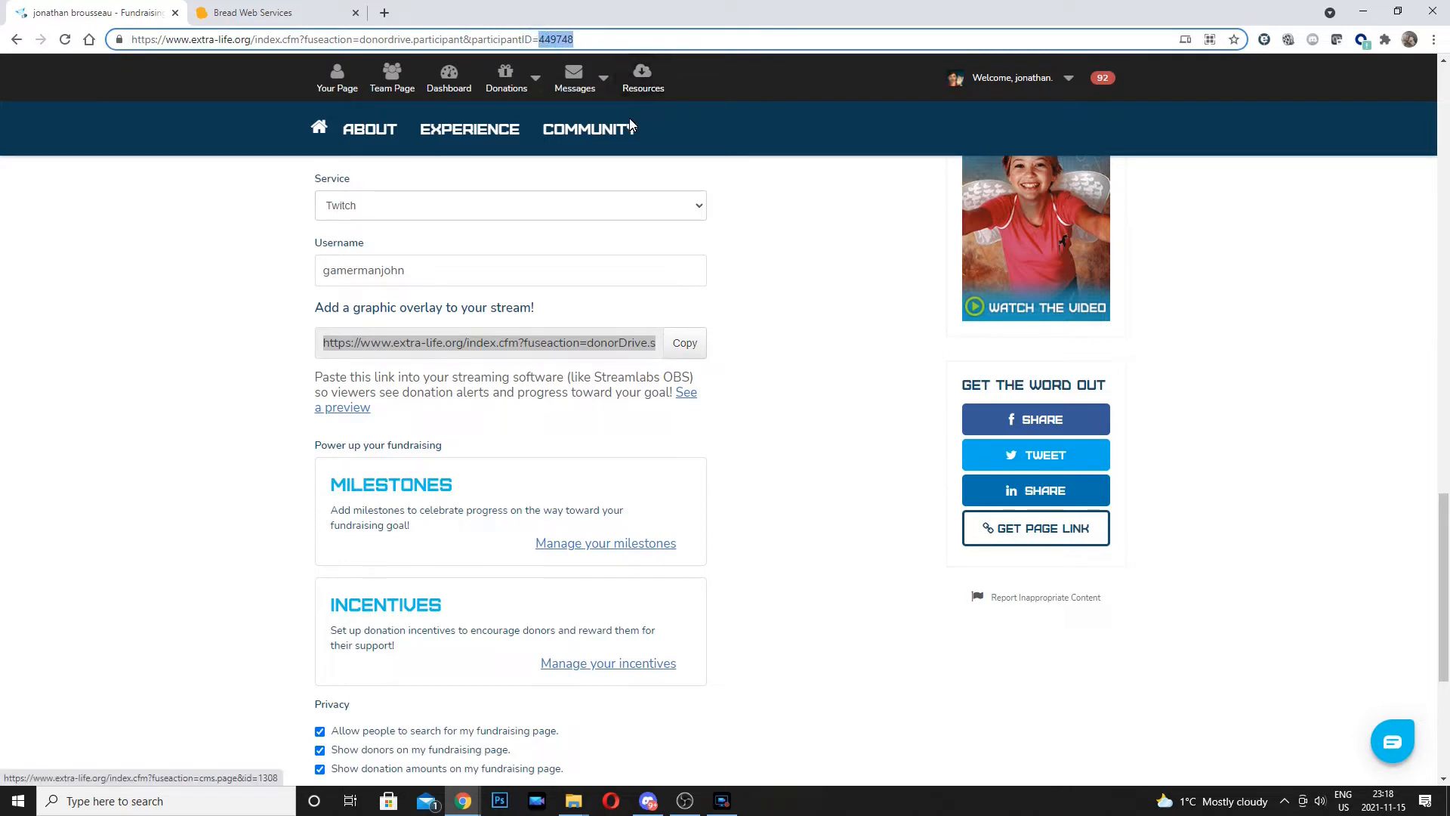
Step: Replace the Participant ID on the Extra Life Helper page with the copied one
{"action": "left_click", "coordinate": [235, 15]}
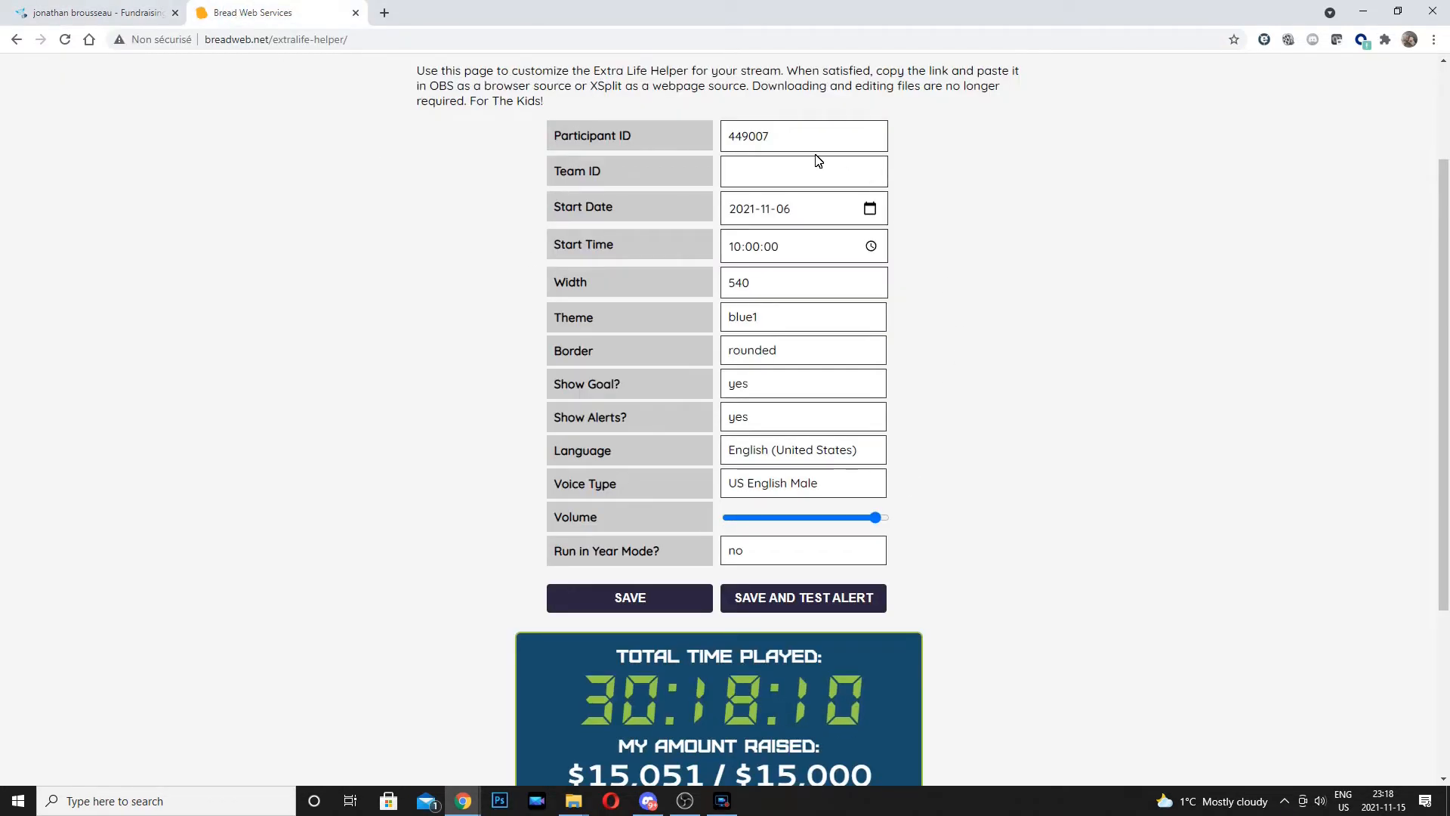
{"action": "left_click", "coordinate": [775, 177]}
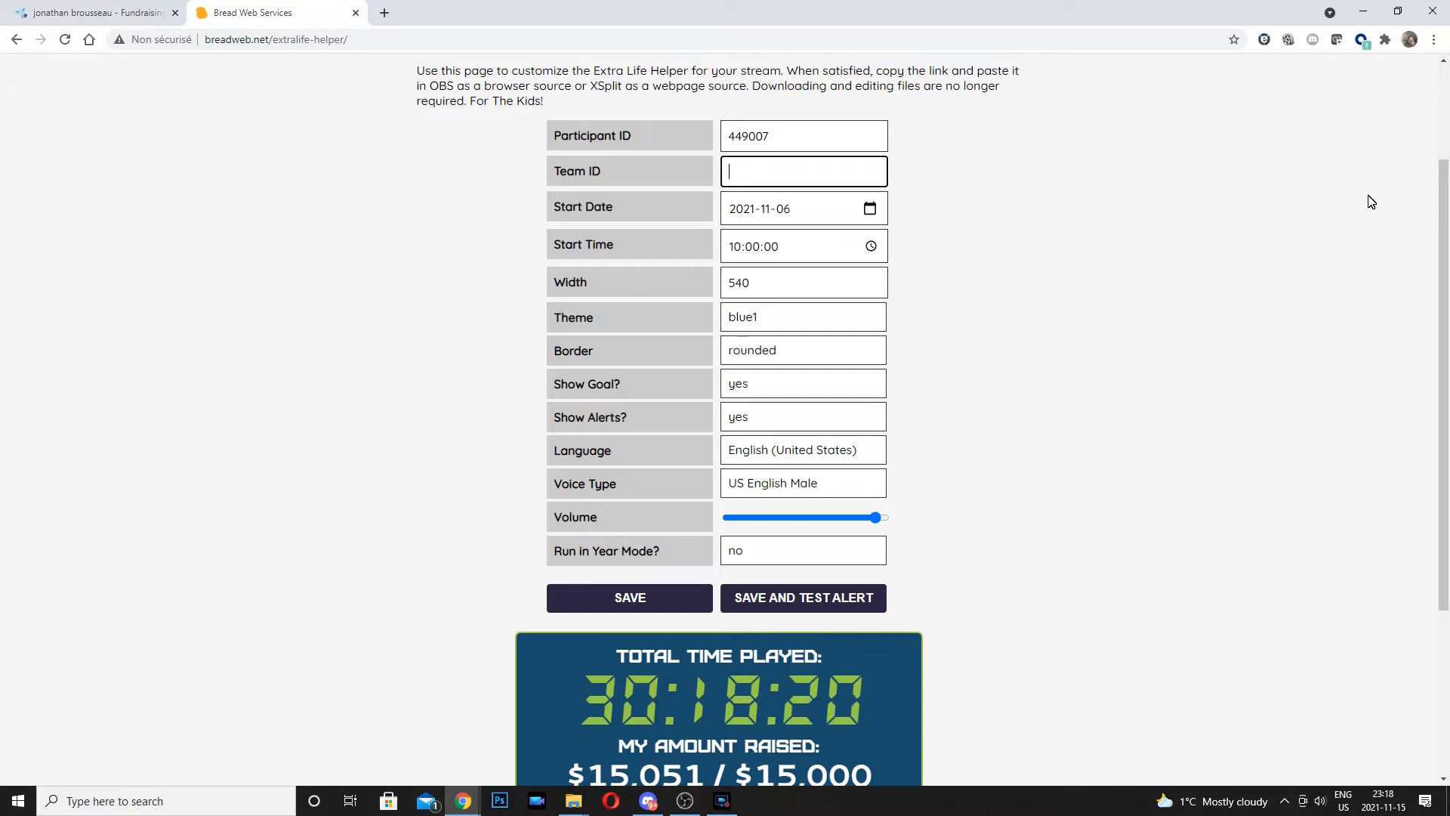
{"action": "scroll", "coordinate": [993, 322], "scroll_direction": "up", "scroll_amount": 2}
{"action": "scroll", "coordinate": [793, 272], "scroll_direction": "down", "scroll_amount": 1}
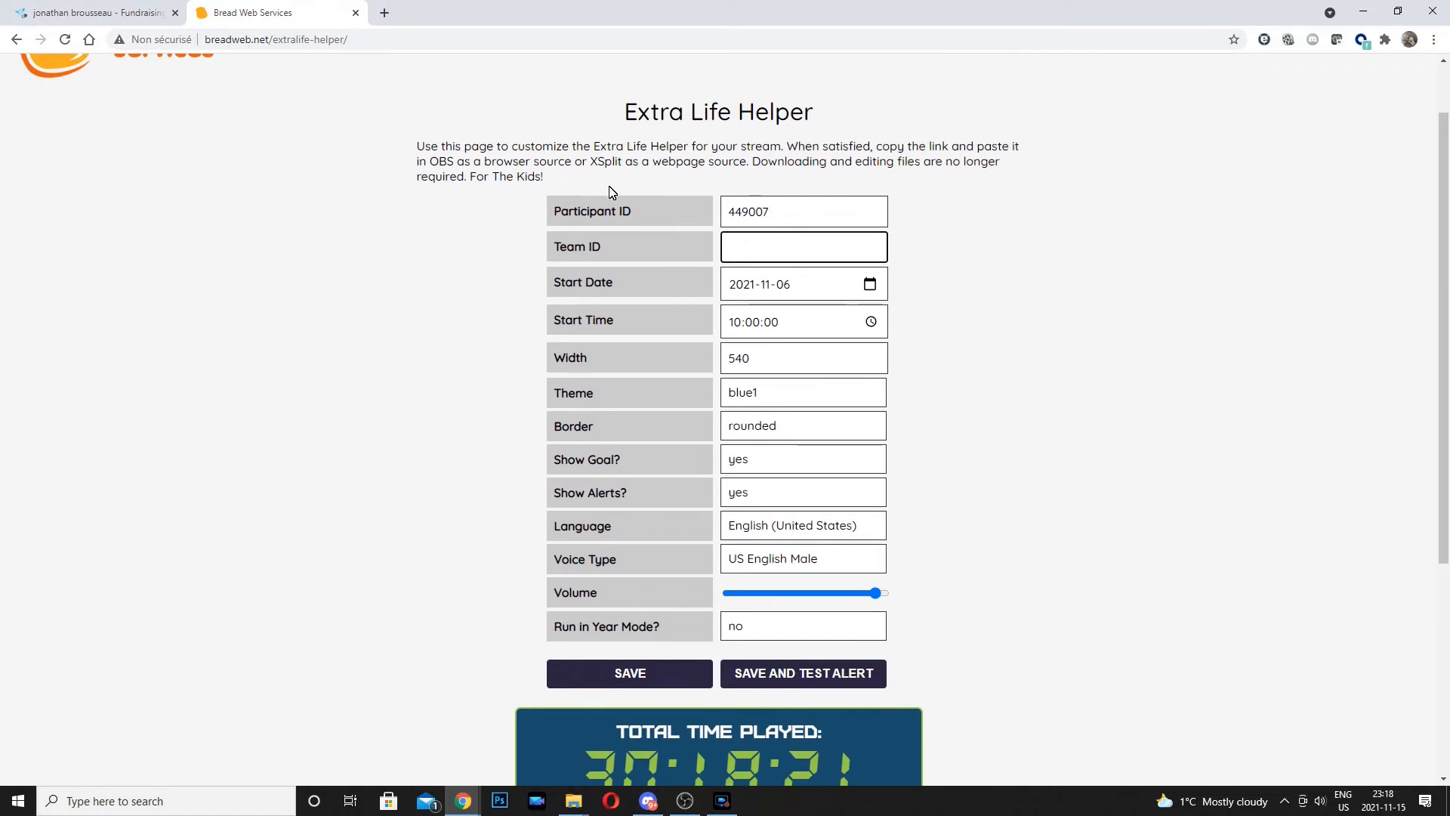
{"action": "double_click", "coordinate": [783, 214]}
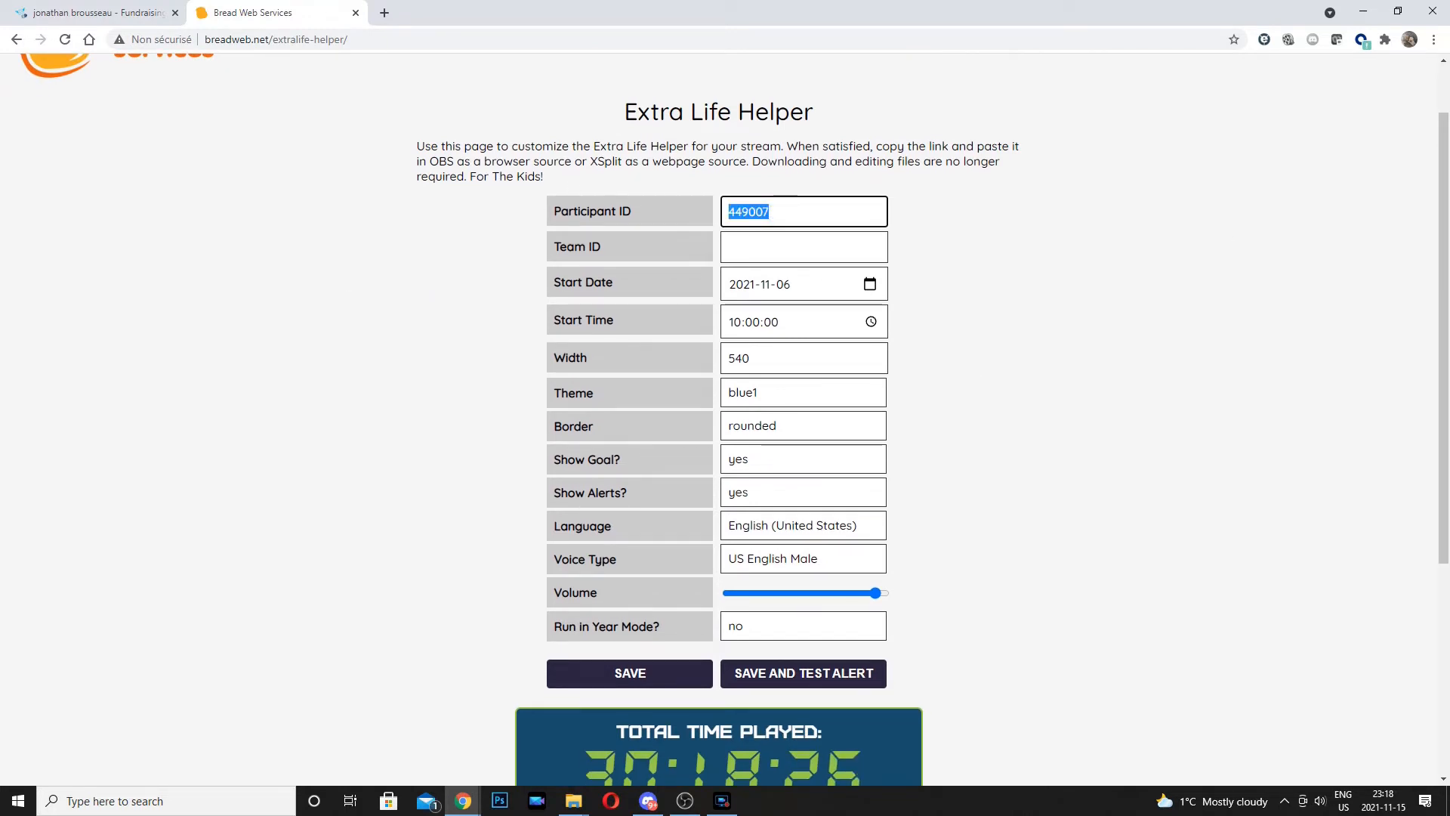
{"action": "key", "text": "ctrl+v"}
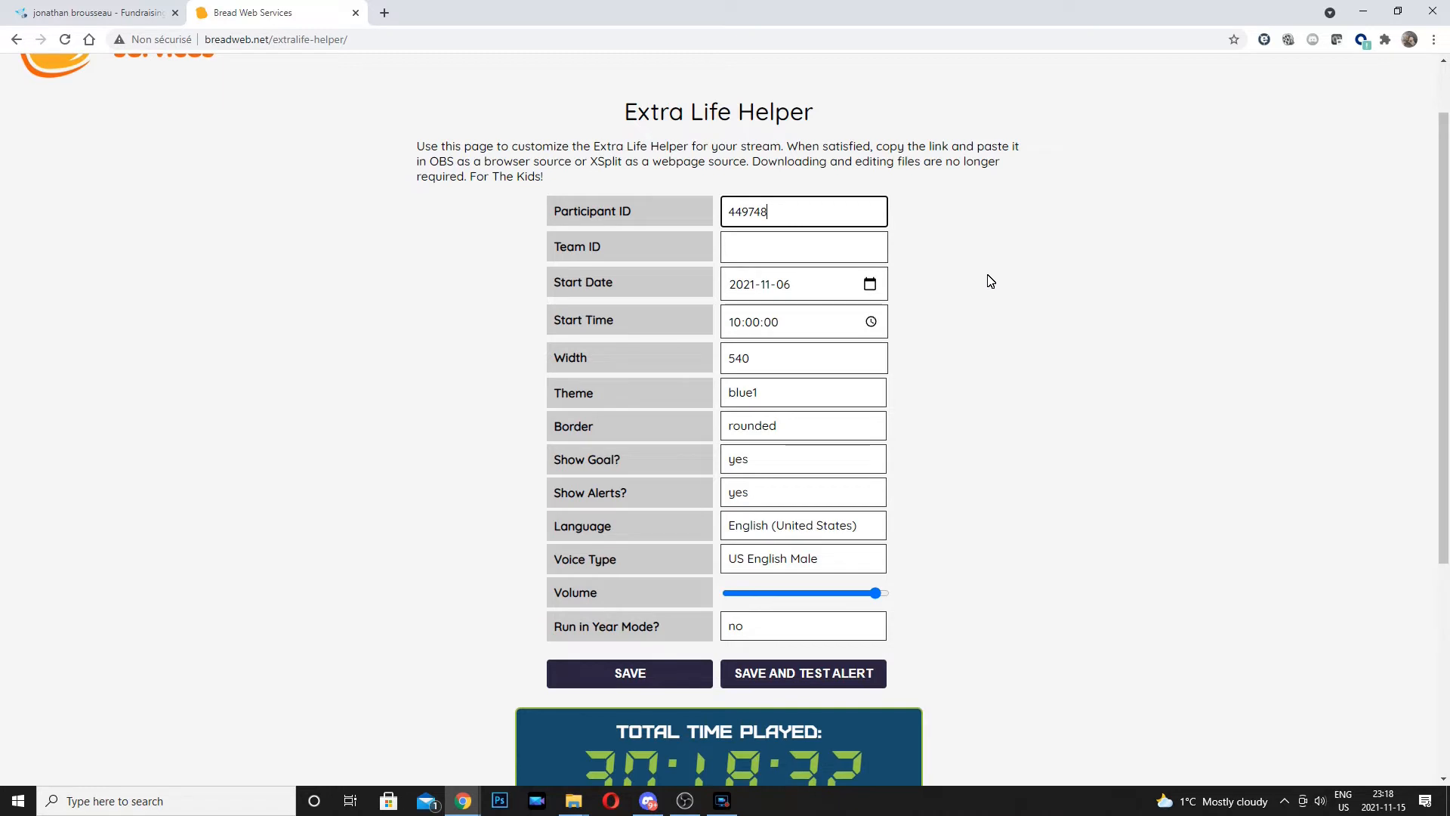
Step: Set the helper's start date to 2021-11-20 and its start time to 09:00:00
{"action": "left_click", "coordinate": [869, 285]}
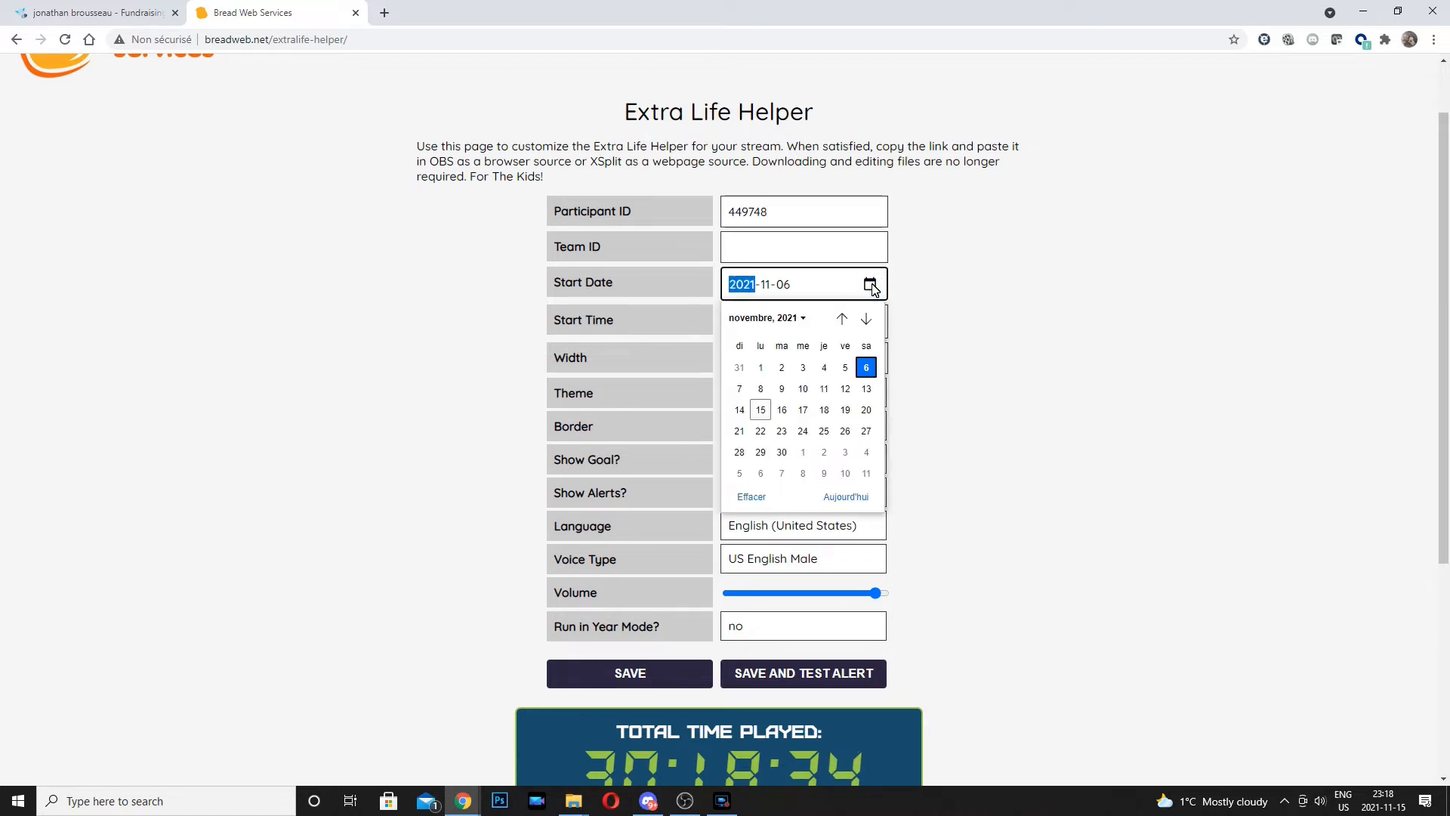
{"action": "left_click", "coordinate": [866, 410]}
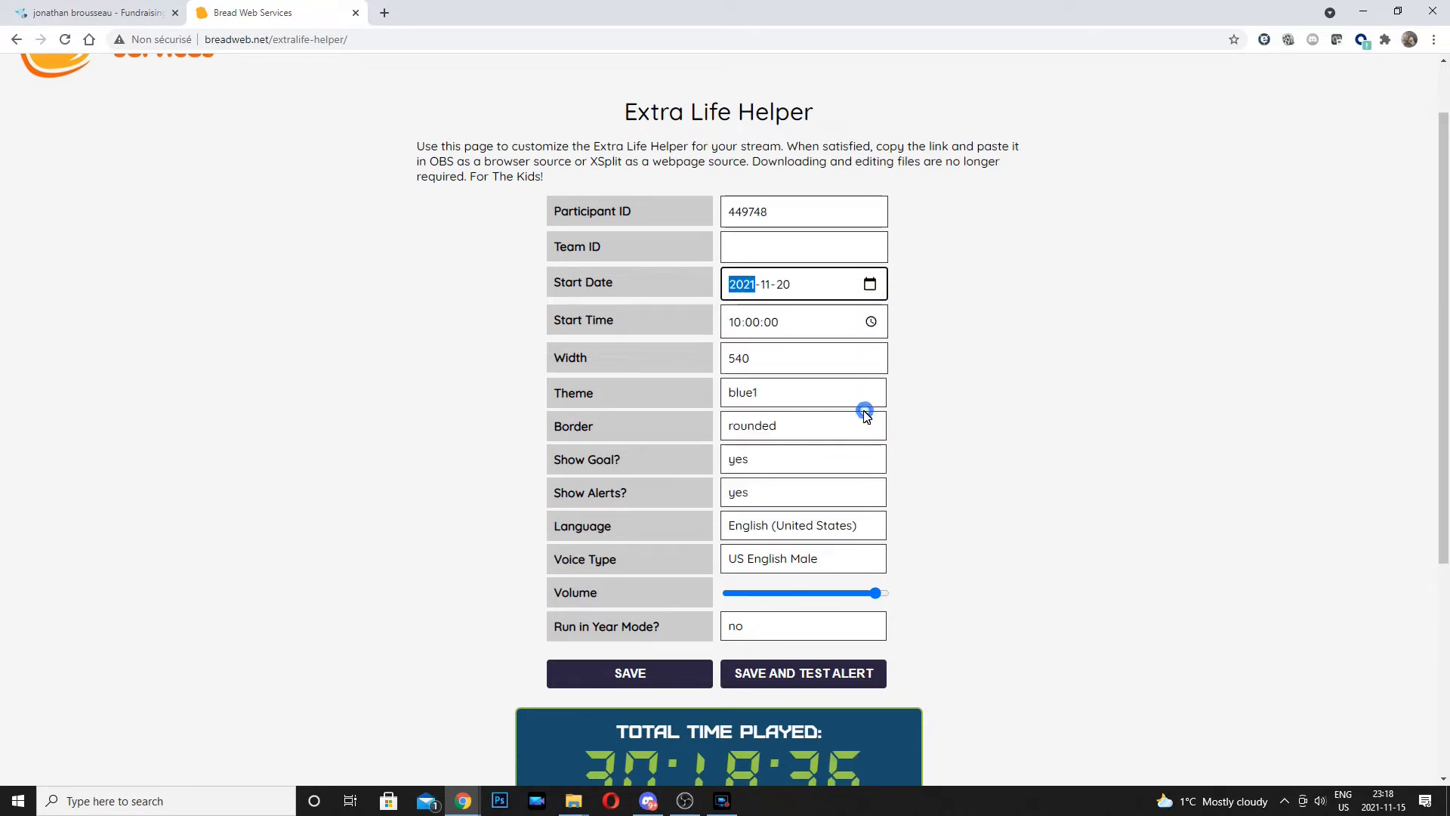
{"action": "left_click", "coordinate": [869, 322]}
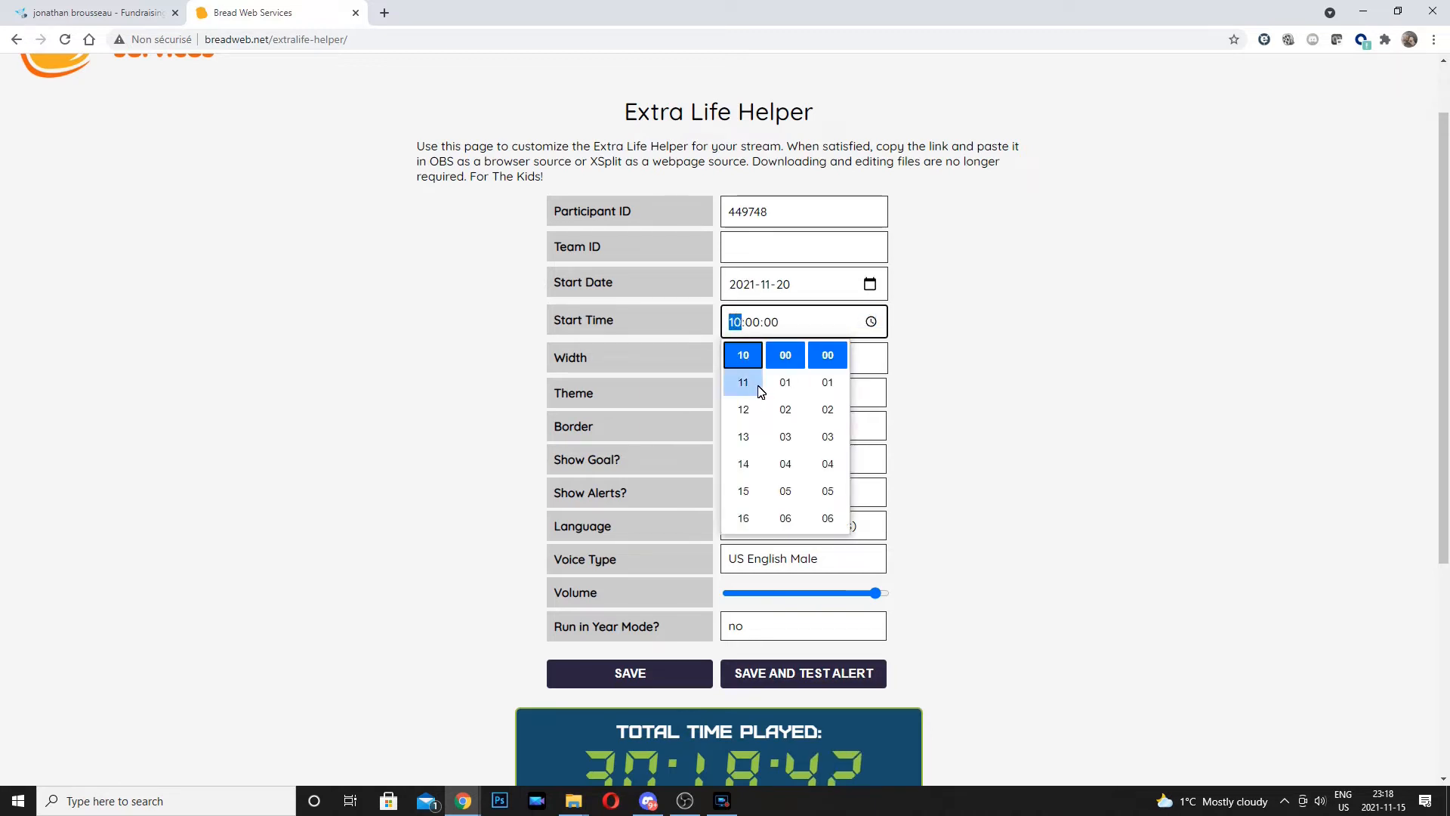
{"action": "scroll", "coordinate": [743, 393], "scroll_direction": "up", "scroll_amount": 2}
{"action": "left_click", "coordinate": [743, 487]}
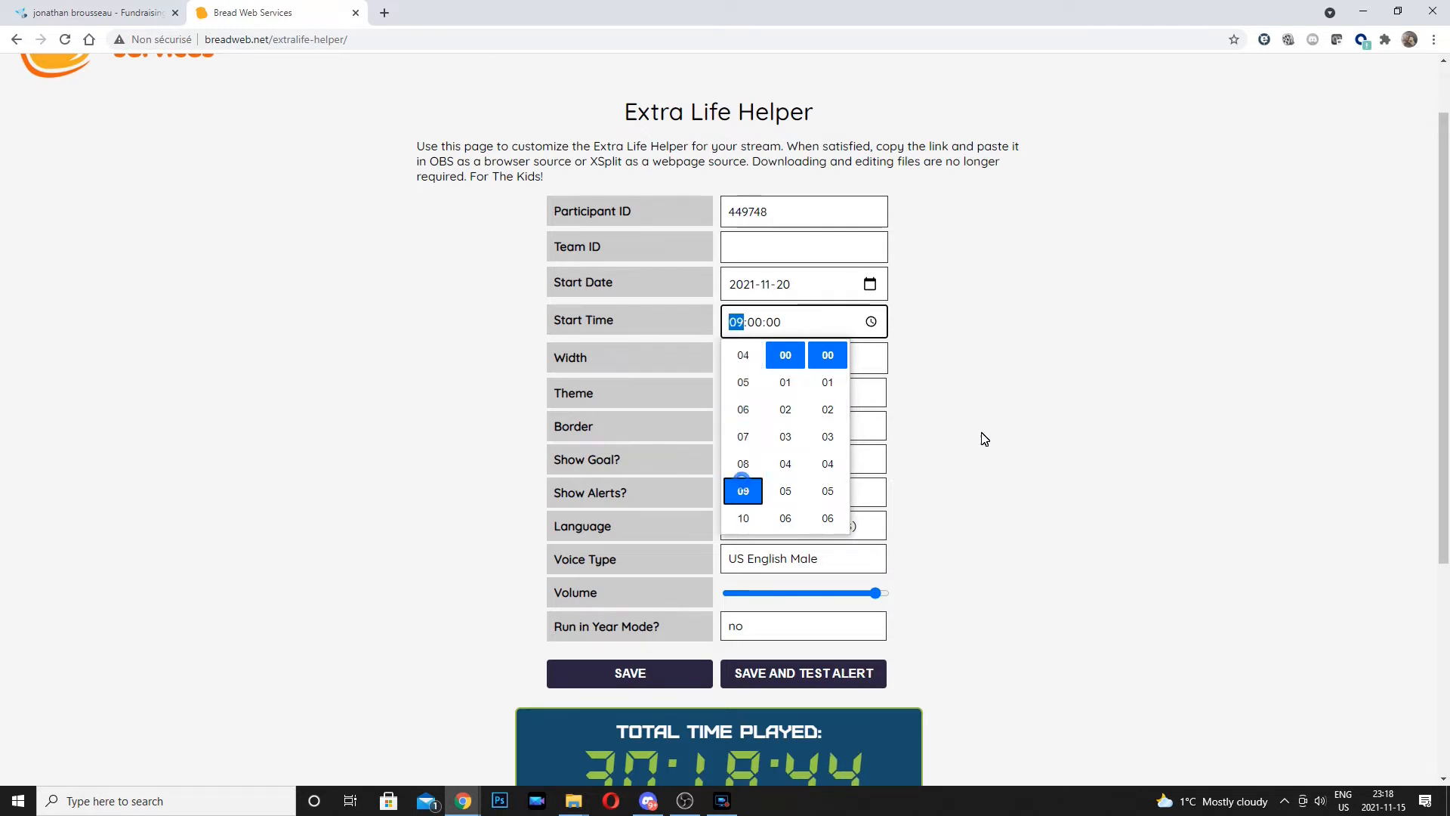
{"action": "left_click", "coordinate": [988, 387]}
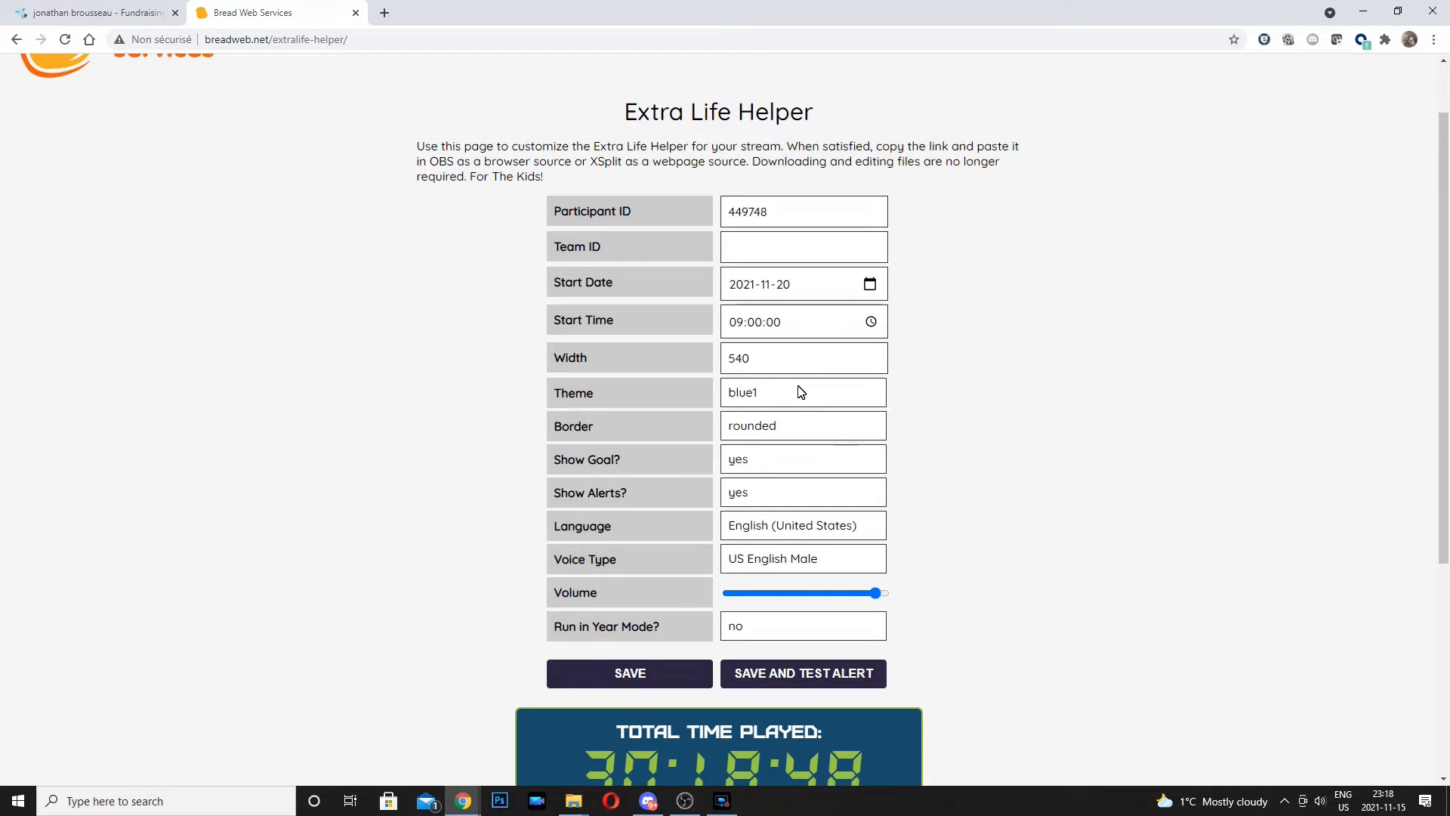
Step: Change the helper's theme to blue2
{"action": "scroll", "coordinate": [792, 394], "scroll_direction": "down", "scroll_amount": 1}
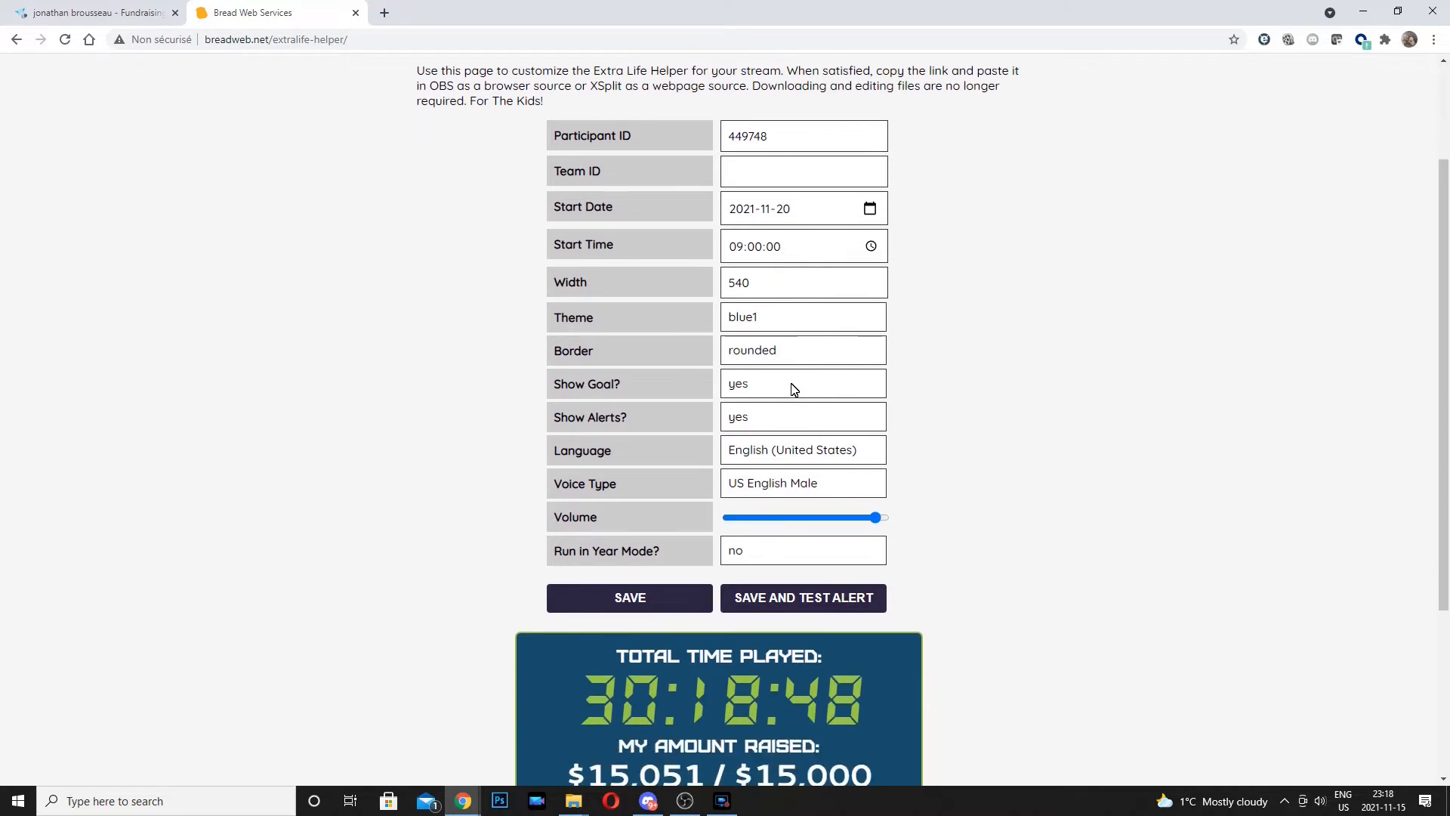
{"action": "left_click", "coordinate": [772, 317]}
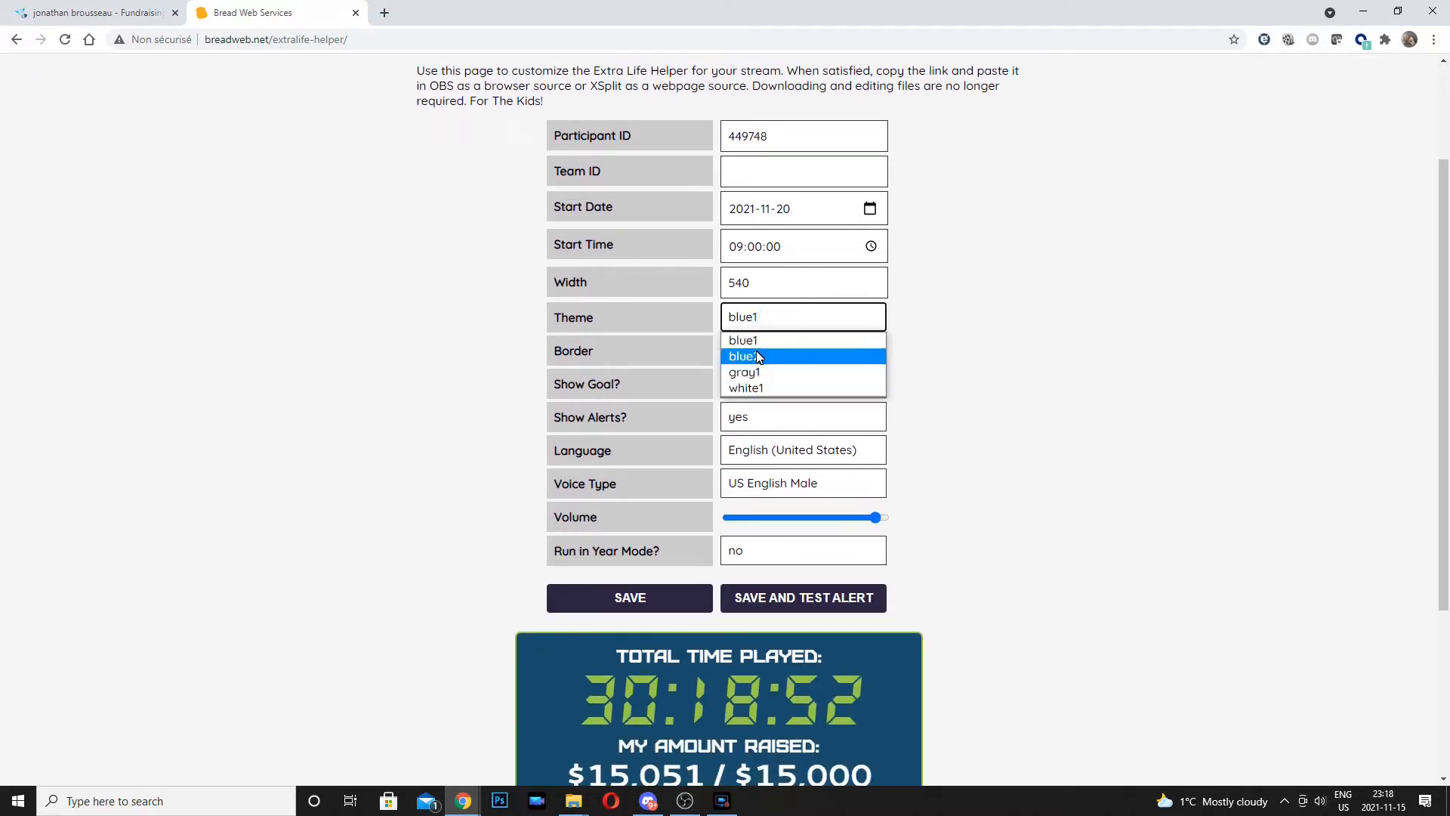
{"action": "left_click", "coordinate": [755, 356]}
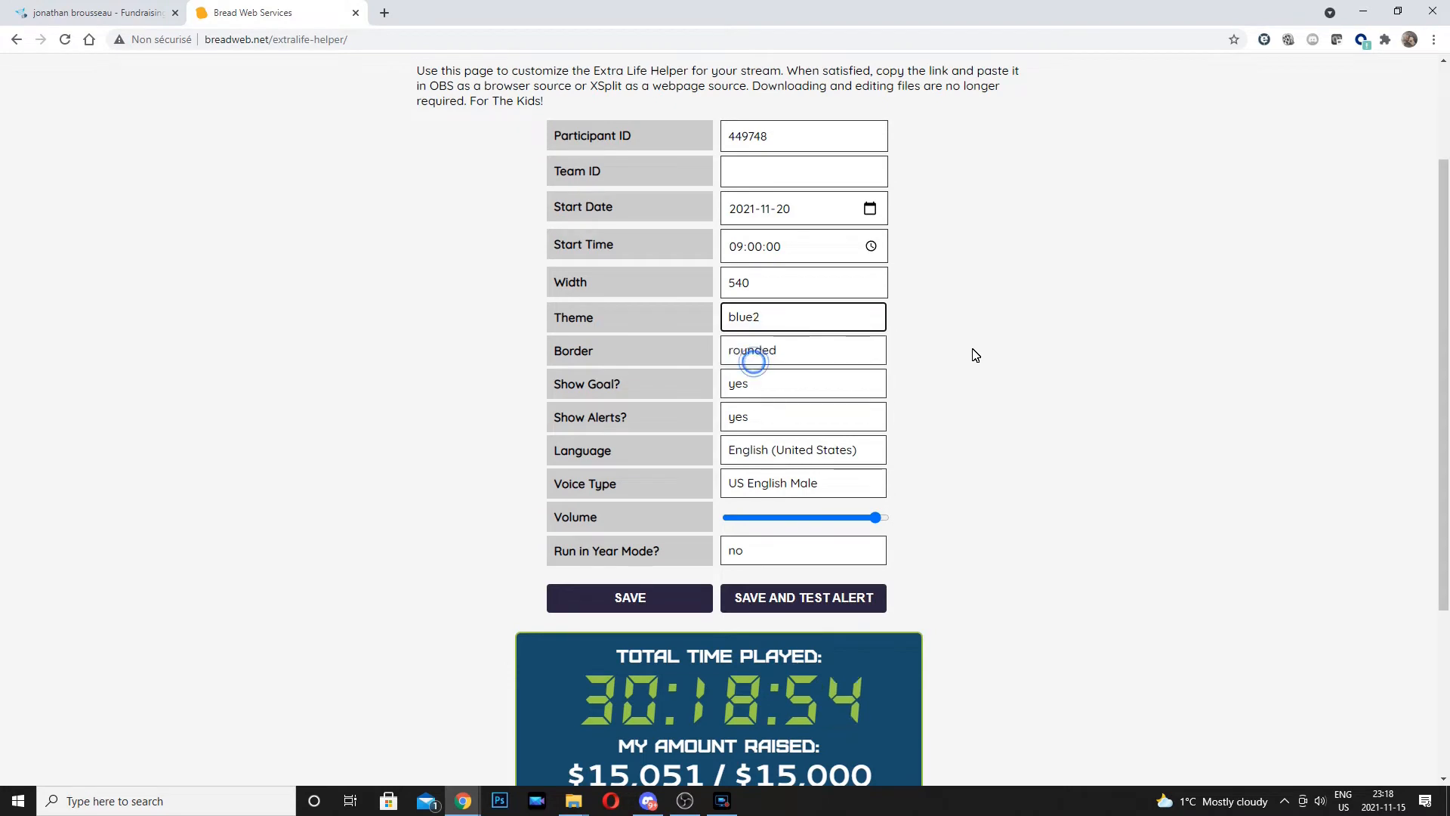
Step: Set the helper's voice type to none and lower its alert volume to near the minimum
{"action": "scroll", "coordinate": [965, 361], "scroll_direction": "down", "scroll_amount": 1}
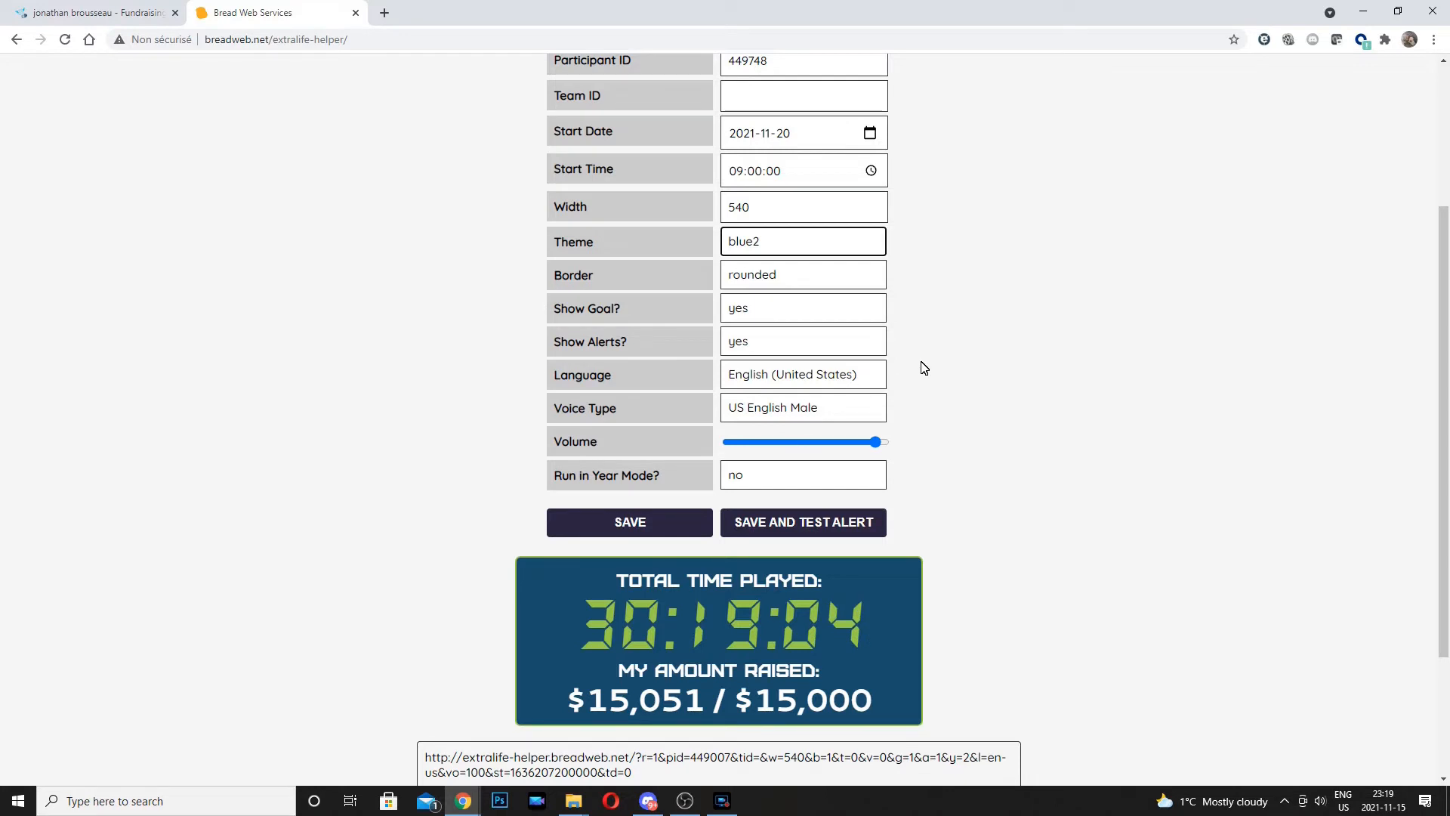
{"action": "scroll", "coordinate": [867, 418], "scroll_direction": "down", "scroll_amount": 1}
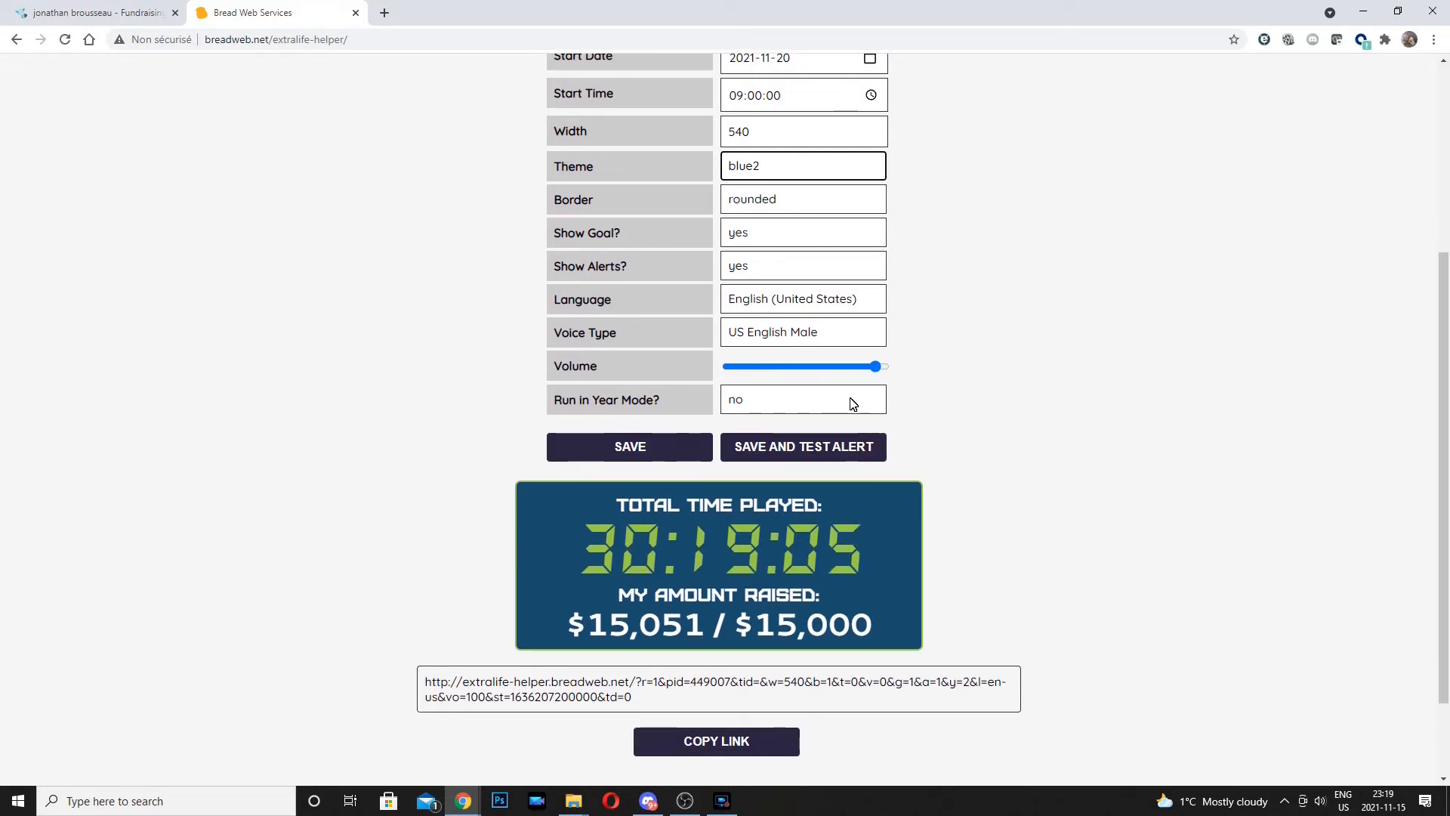
{"action": "left_click", "coordinate": [788, 334]}
{"action": "left_click", "coordinate": [779, 353]}
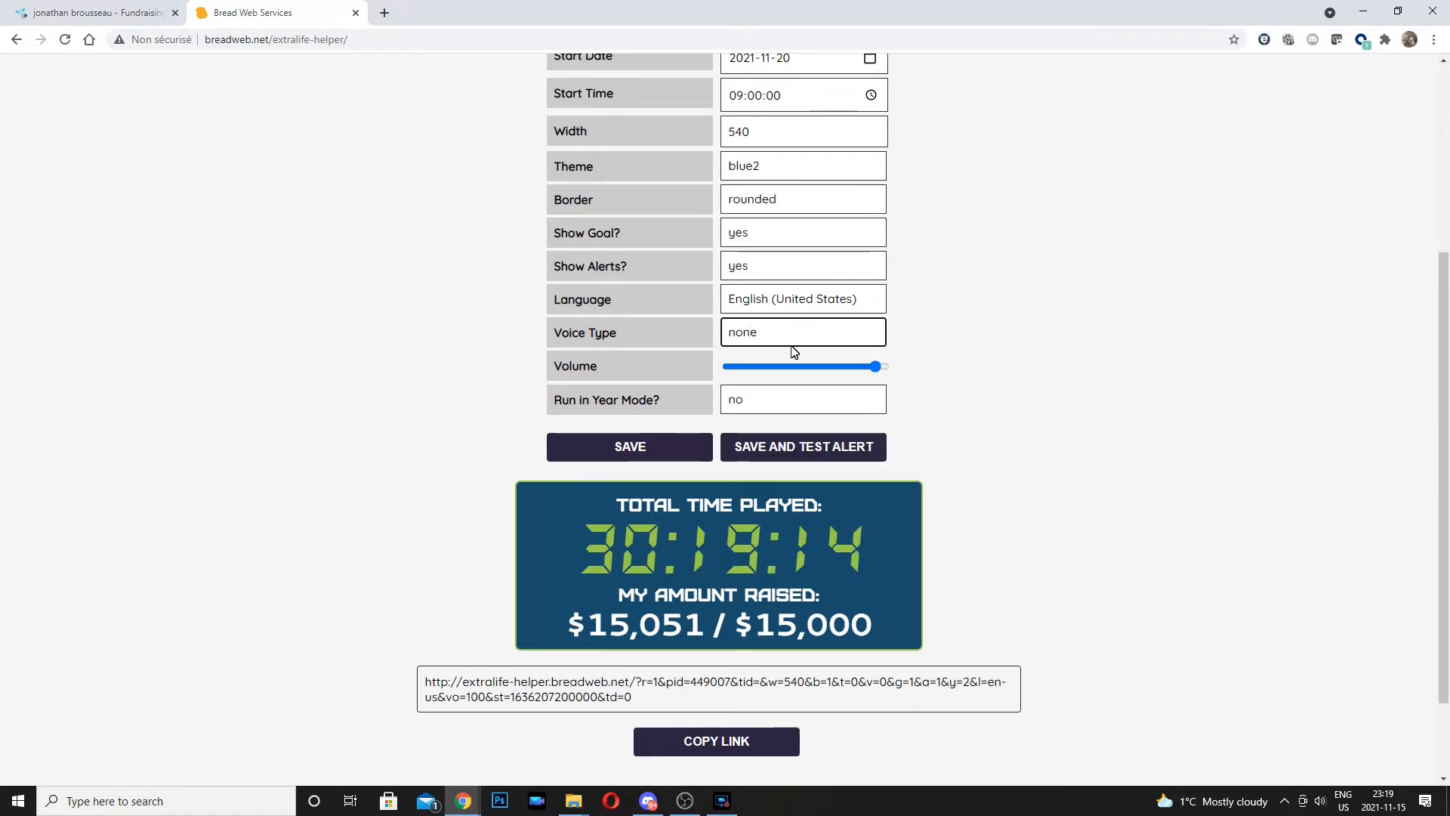
{"action": "left_click_drag", "start_coordinate": [873, 366], "coordinate": [736, 368]}
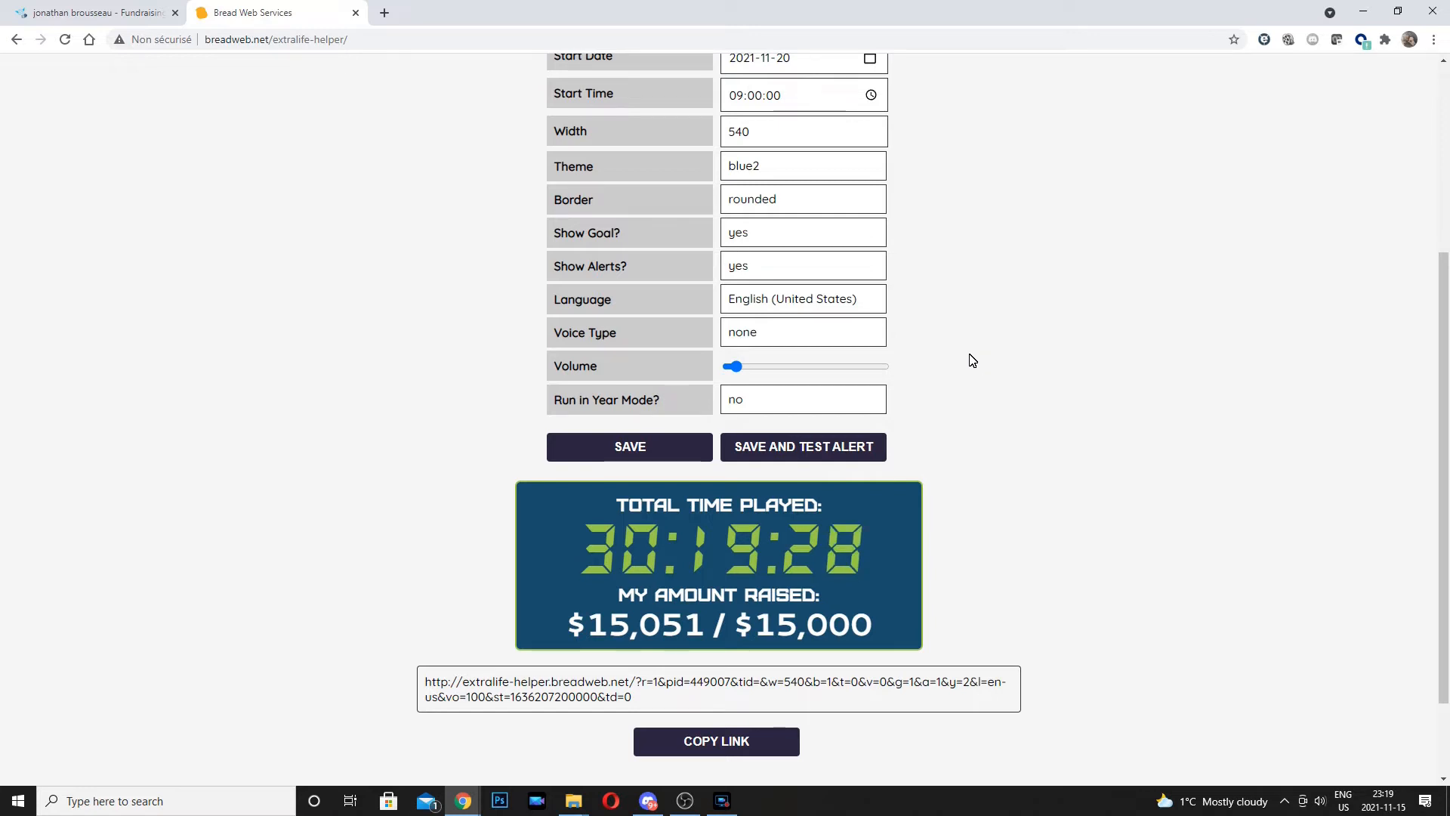
Step: Save the helper settings and copy the generated overlay link
{"action": "scroll", "coordinate": [981, 366], "scroll_direction": "up", "scroll_amount": 1}
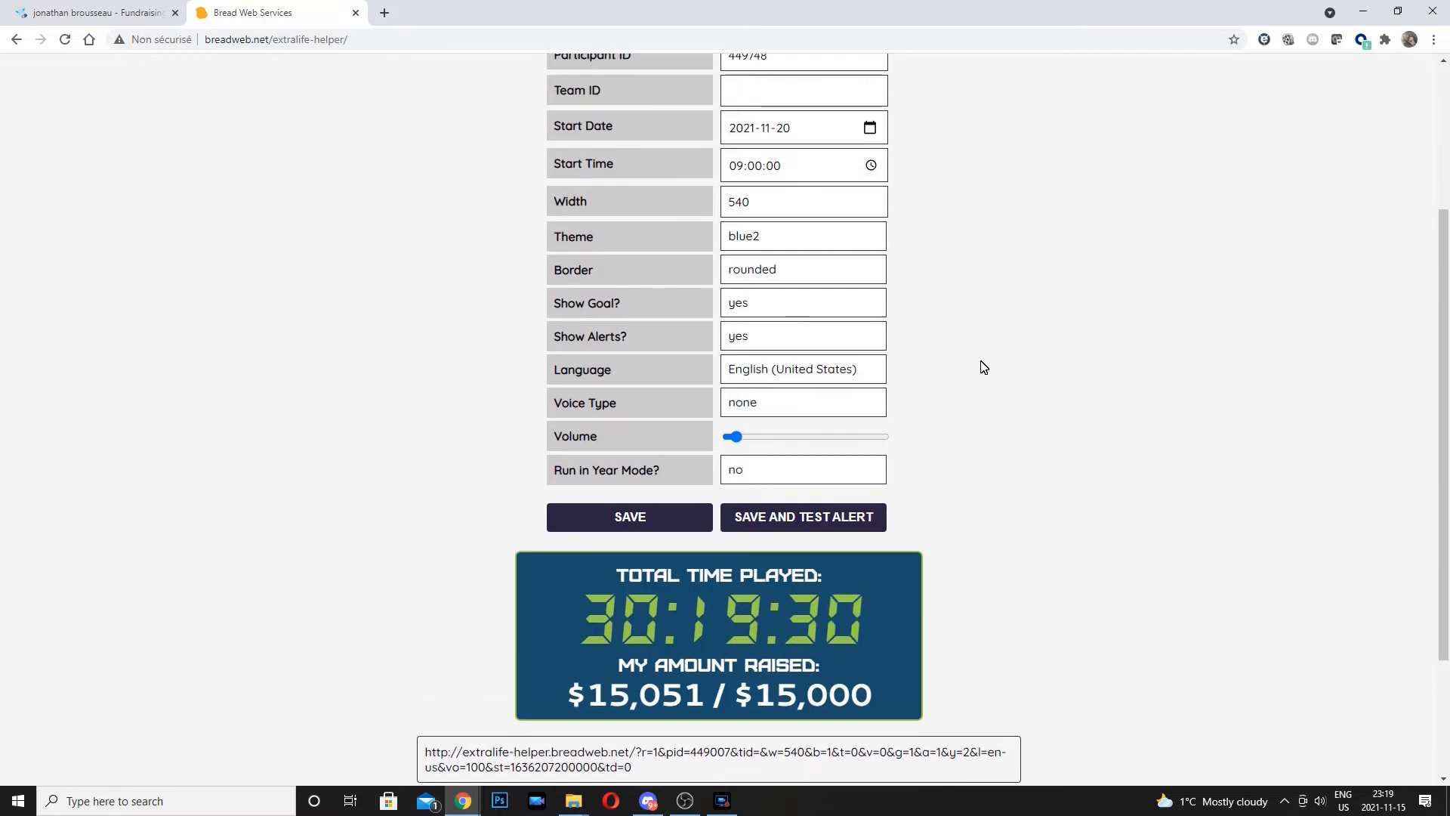
{"action": "scroll", "coordinate": [991, 400], "scroll_direction": "down", "scroll_amount": 2}
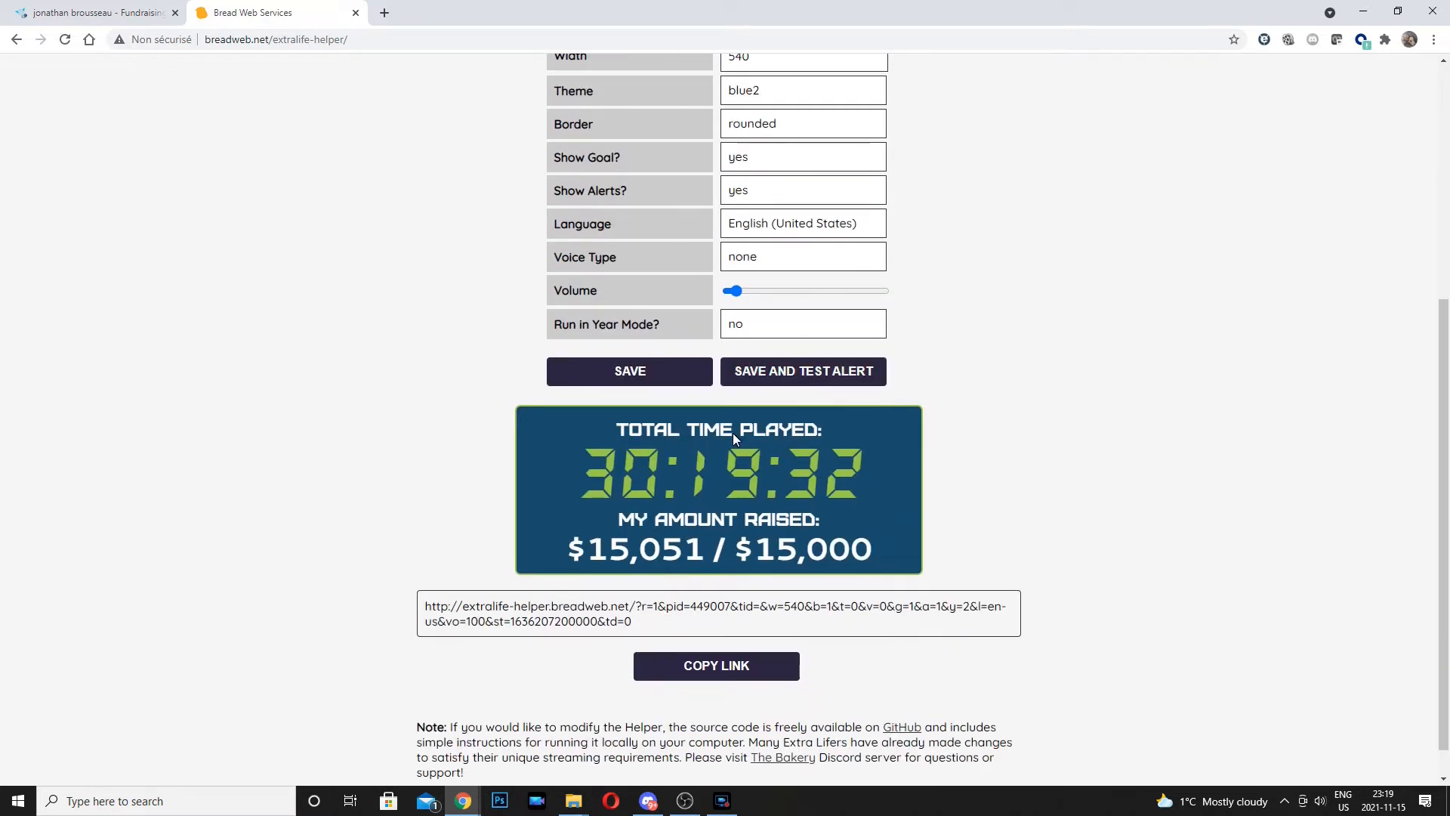
{"action": "left_click", "coordinate": [616, 368]}
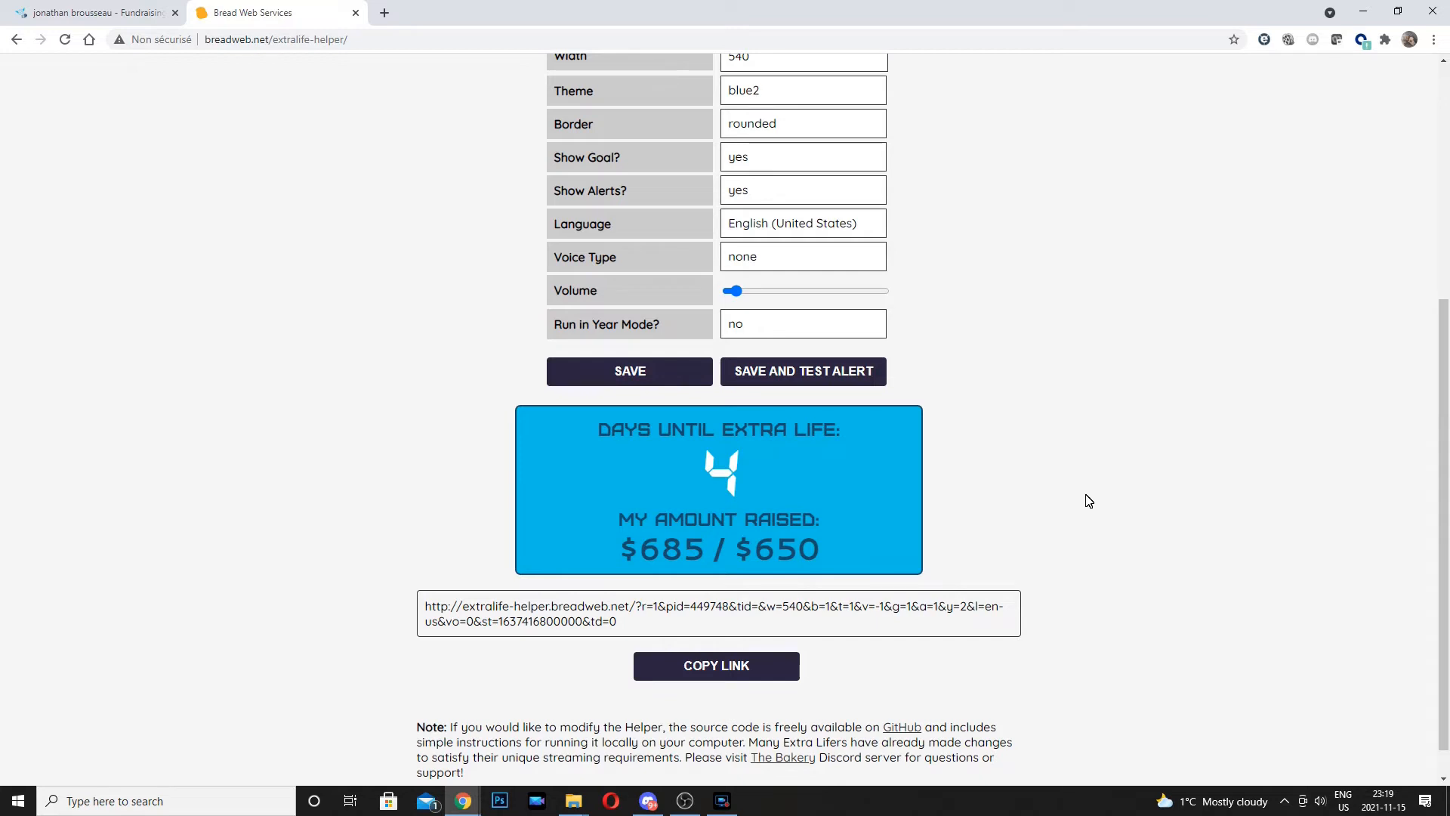
{"action": "scroll", "coordinate": [950, 480], "scroll_direction": "up", "scroll_amount": 4}
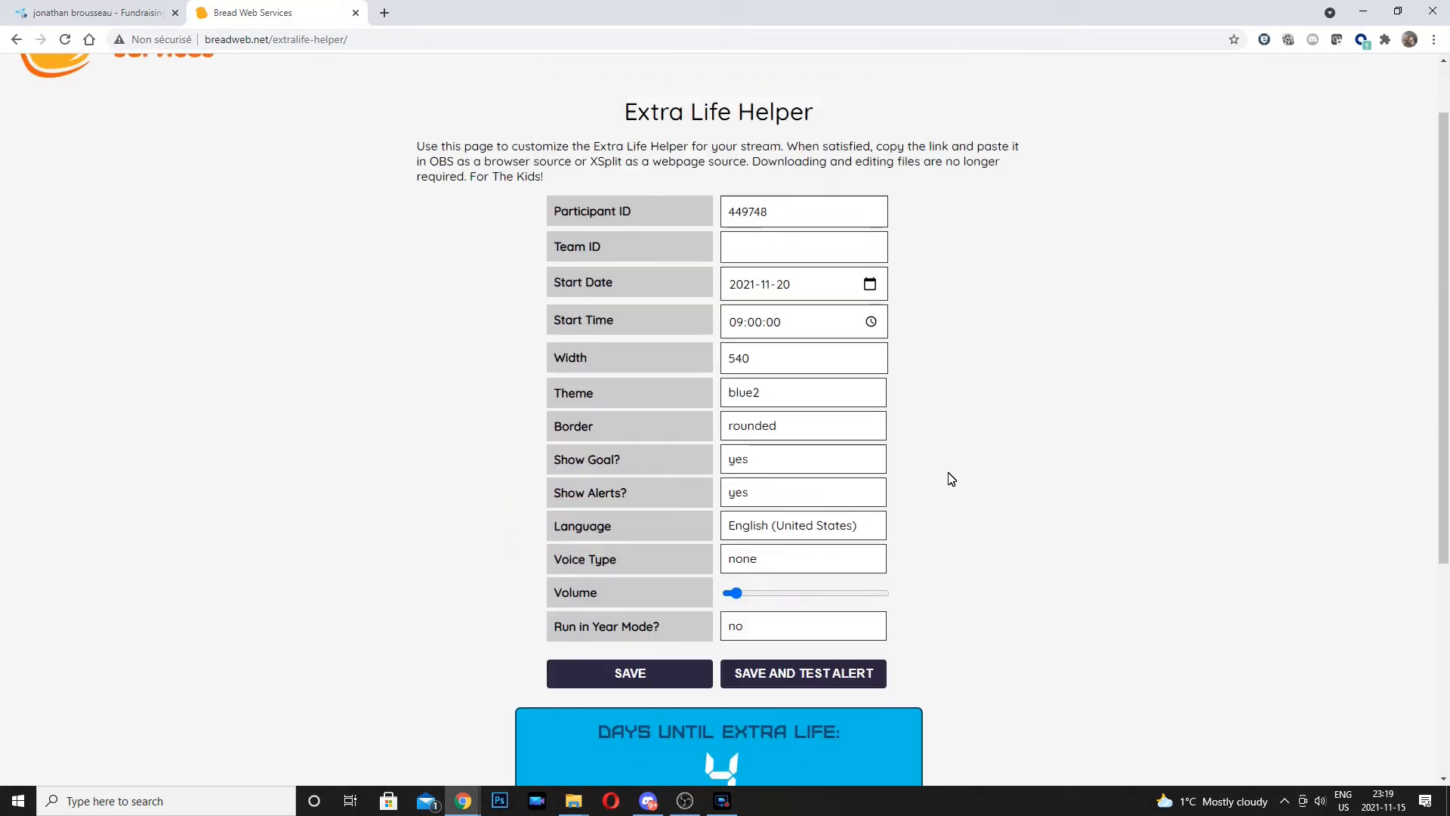
{"action": "scroll", "coordinate": [950, 480], "scroll_direction": "down", "scroll_amount": 4}
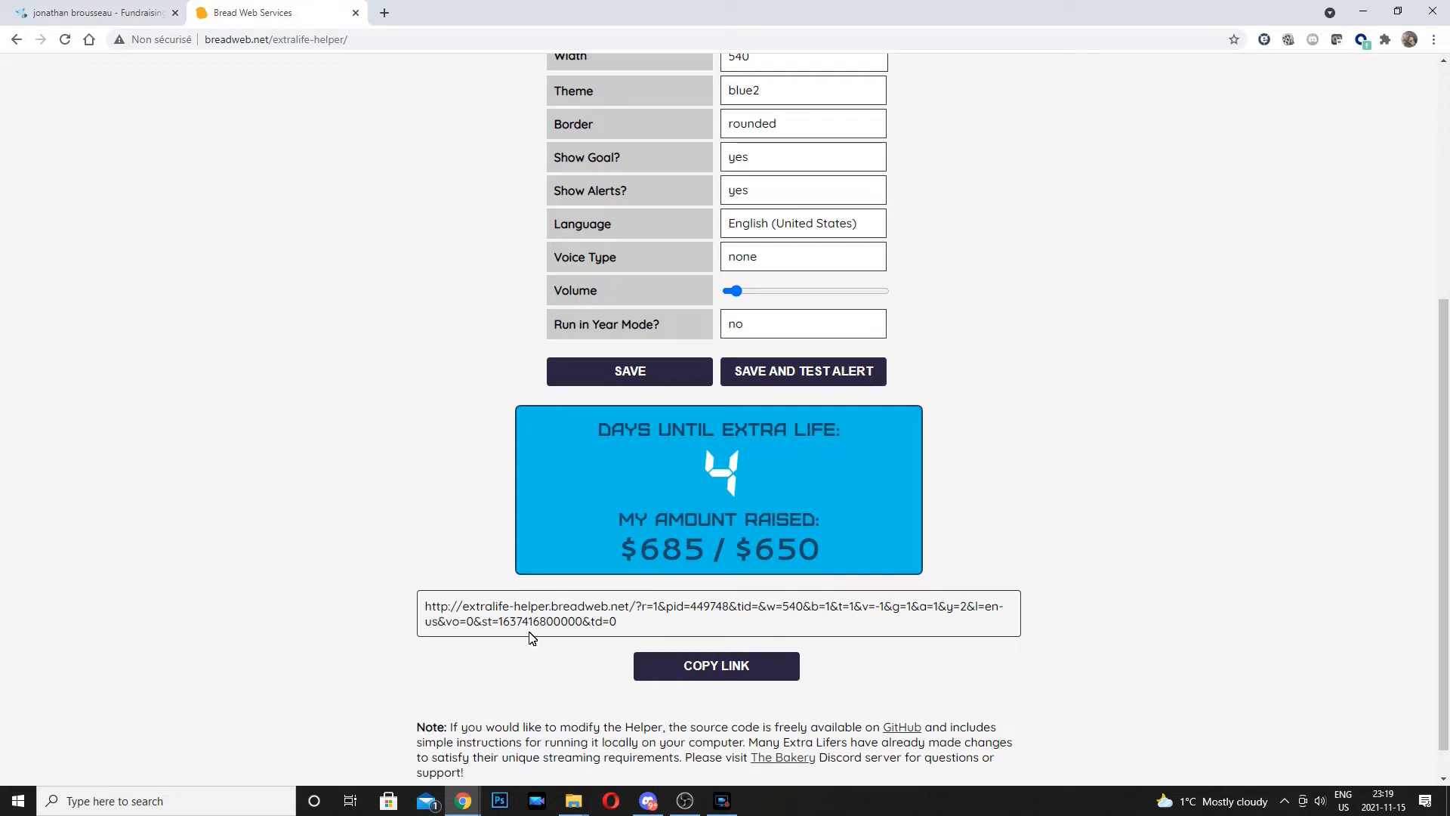
{"action": "left_click", "coordinate": [738, 666]}
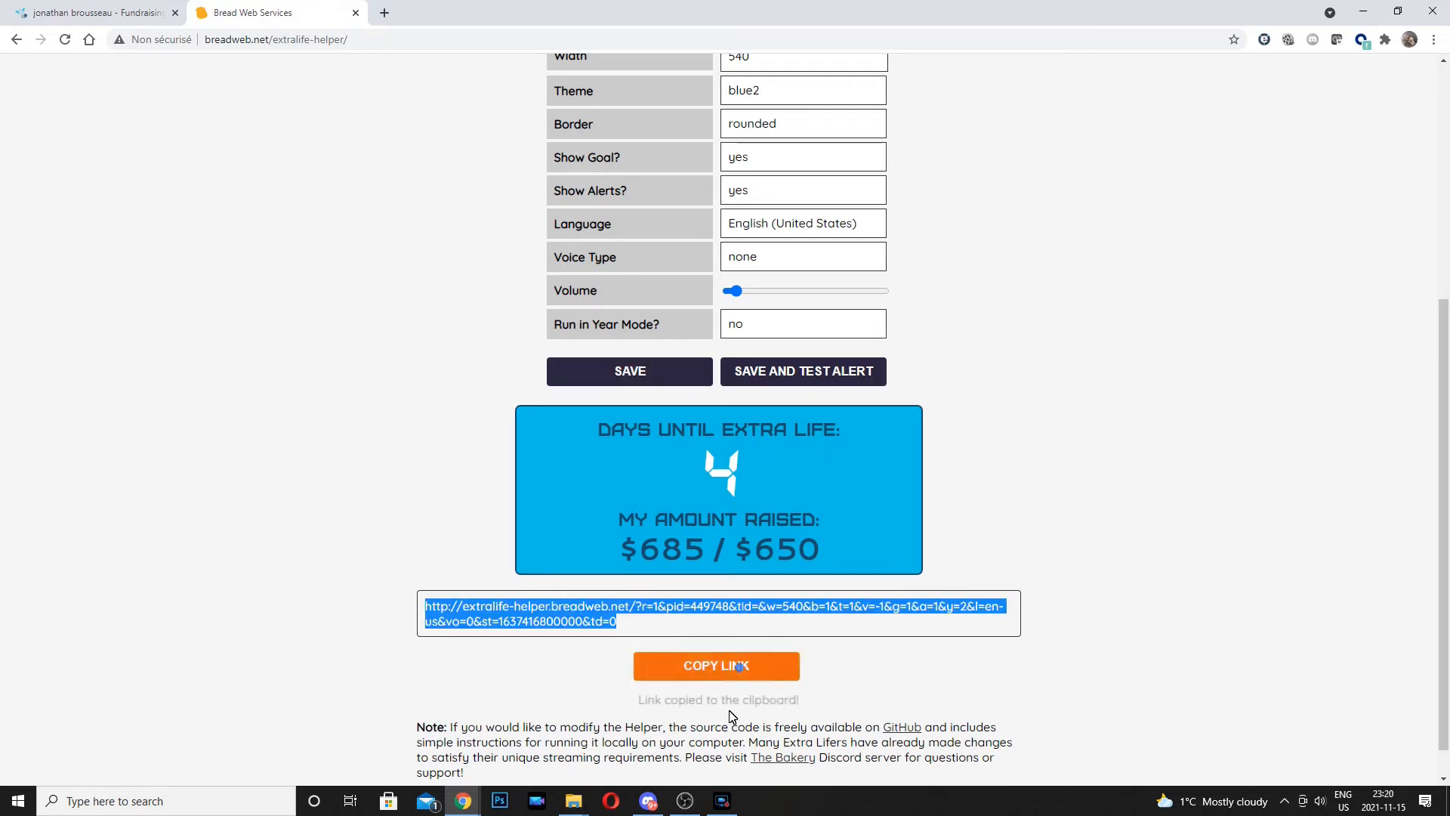
Step: Switch to OBS Studio and replace the Extra Life Helper browser source's URL with the copied link, accepting its properties
{"action": "key", "text": "alt+Tab"}
{"action": "left_click_drag", "start_coordinate": [723, 464], "coordinate": [501, 461]}
{"action": "key", "text": "ctrl+v"}
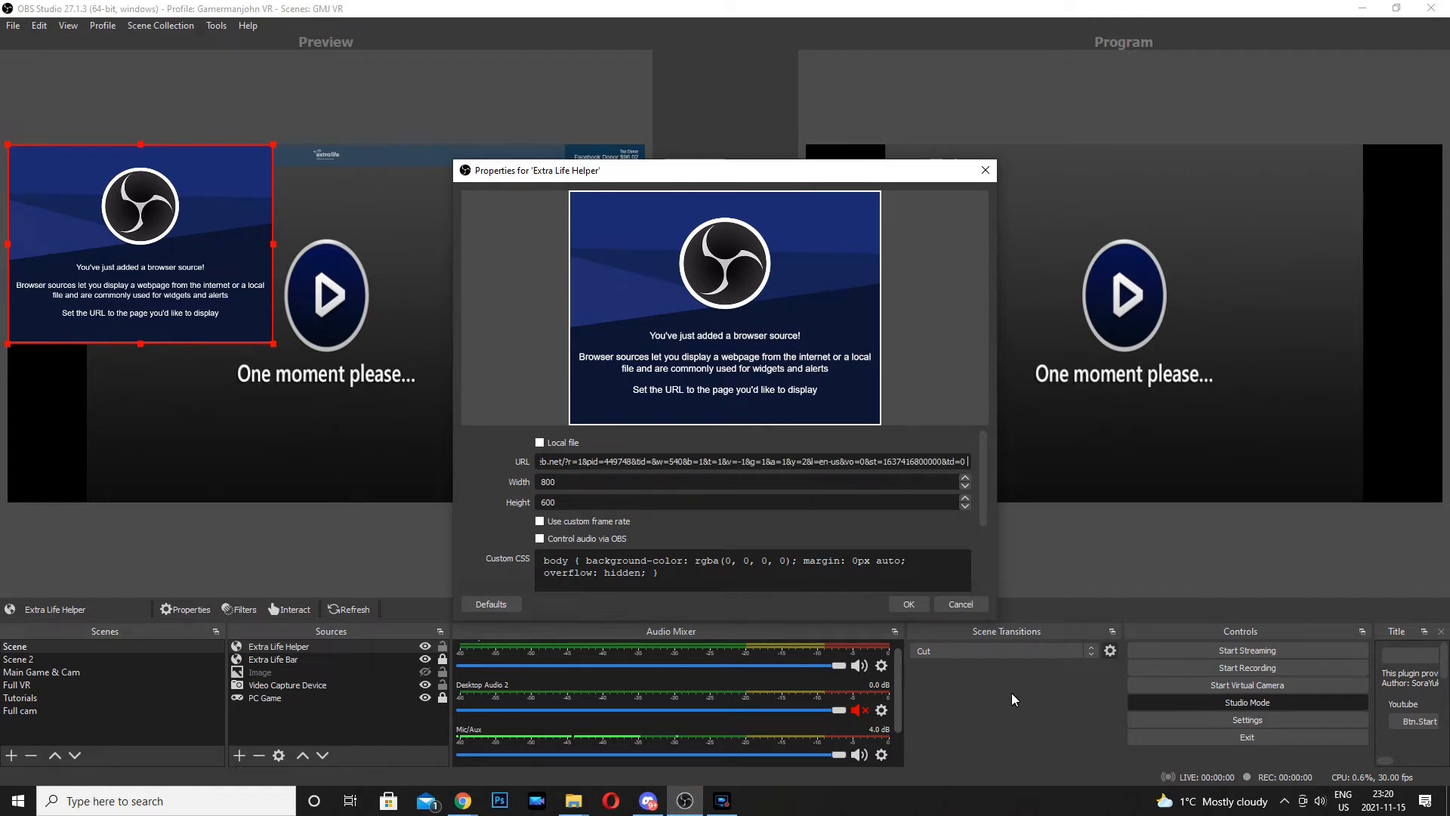
{"action": "left_click", "coordinate": [910, 604]}
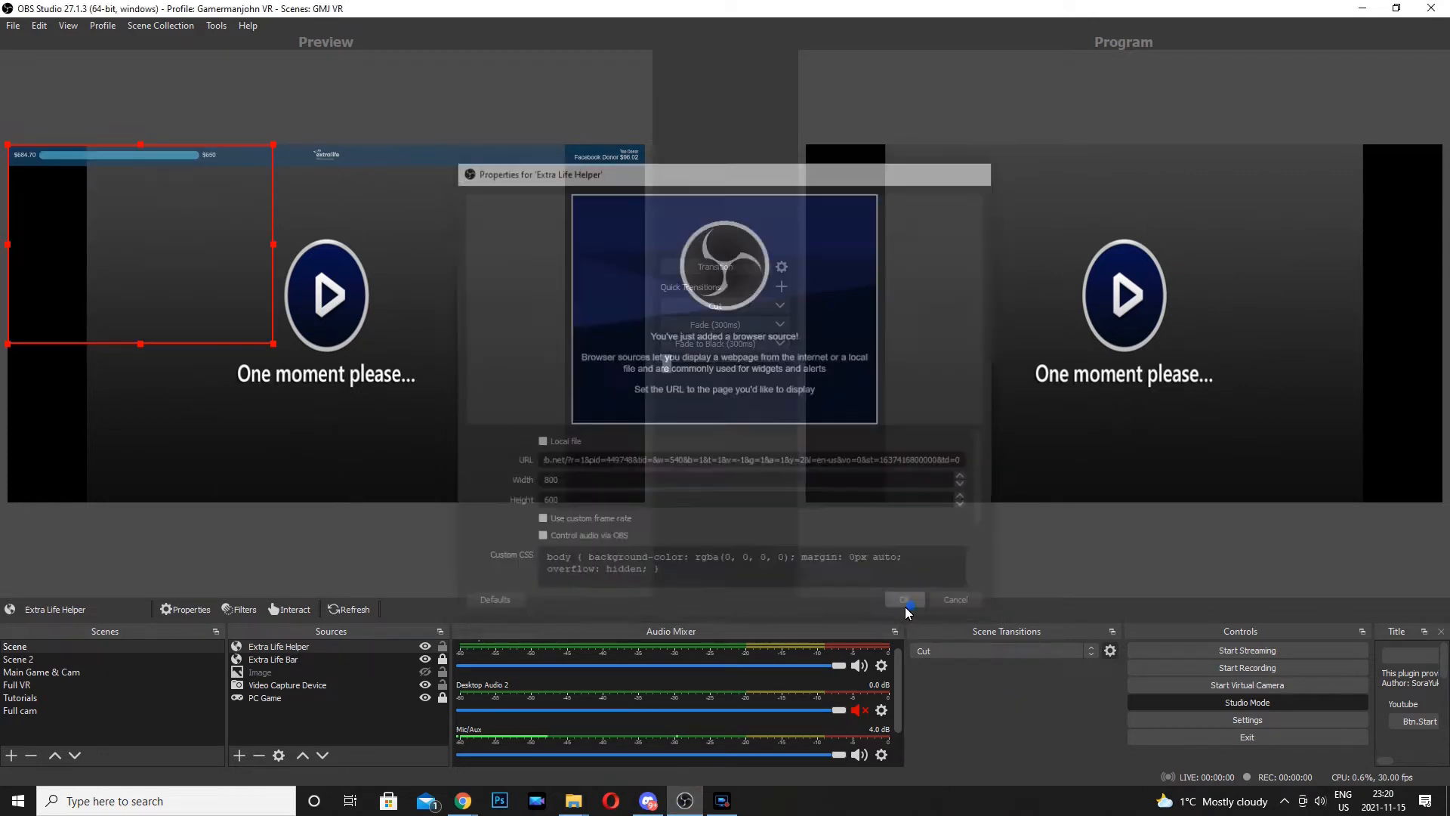
Step: Move the helper overlay lower in the preview and crop the empty area below and to the right of its blue box
{"action": "left_click_drag", "start_coordinate": [88, 208], "coordinate": [142, 343]}
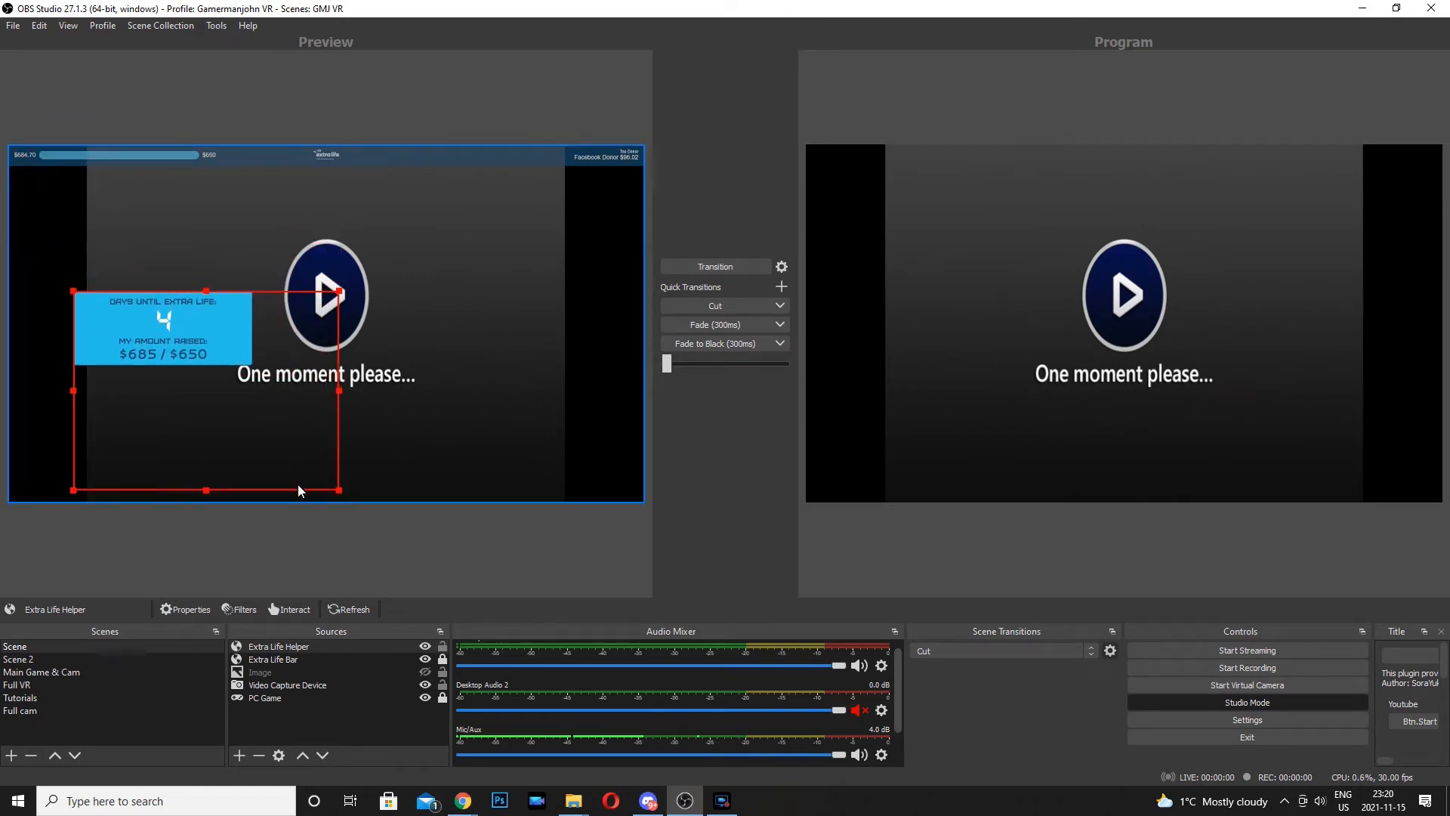
{"action": "left_click_drag", "start_coordinate": [206, 491], "coordinate": [201, 368]}
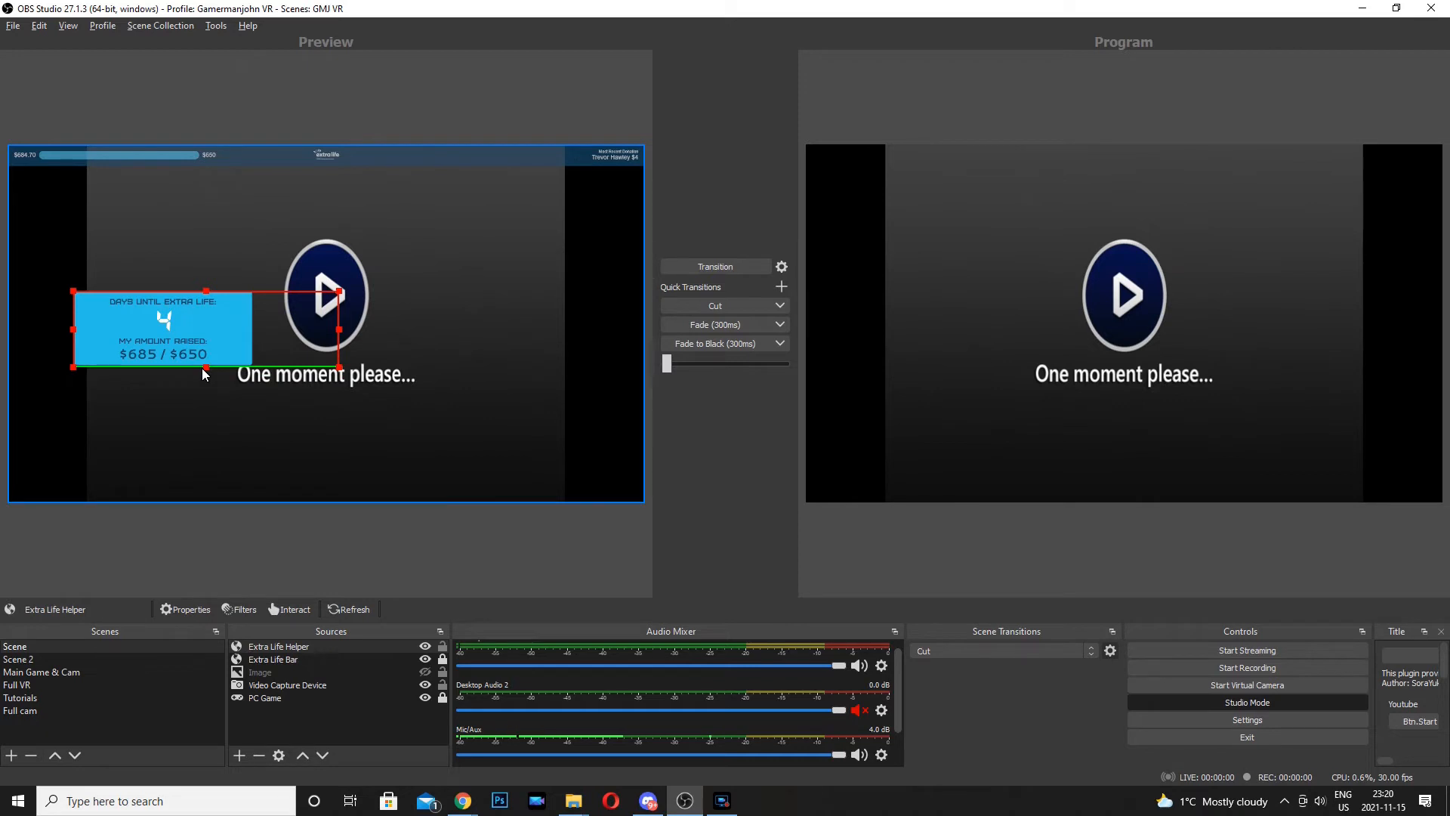
{"action": "left_click_drag", "start_coordinate": [339, 329], "coordinate": [260, 328]}
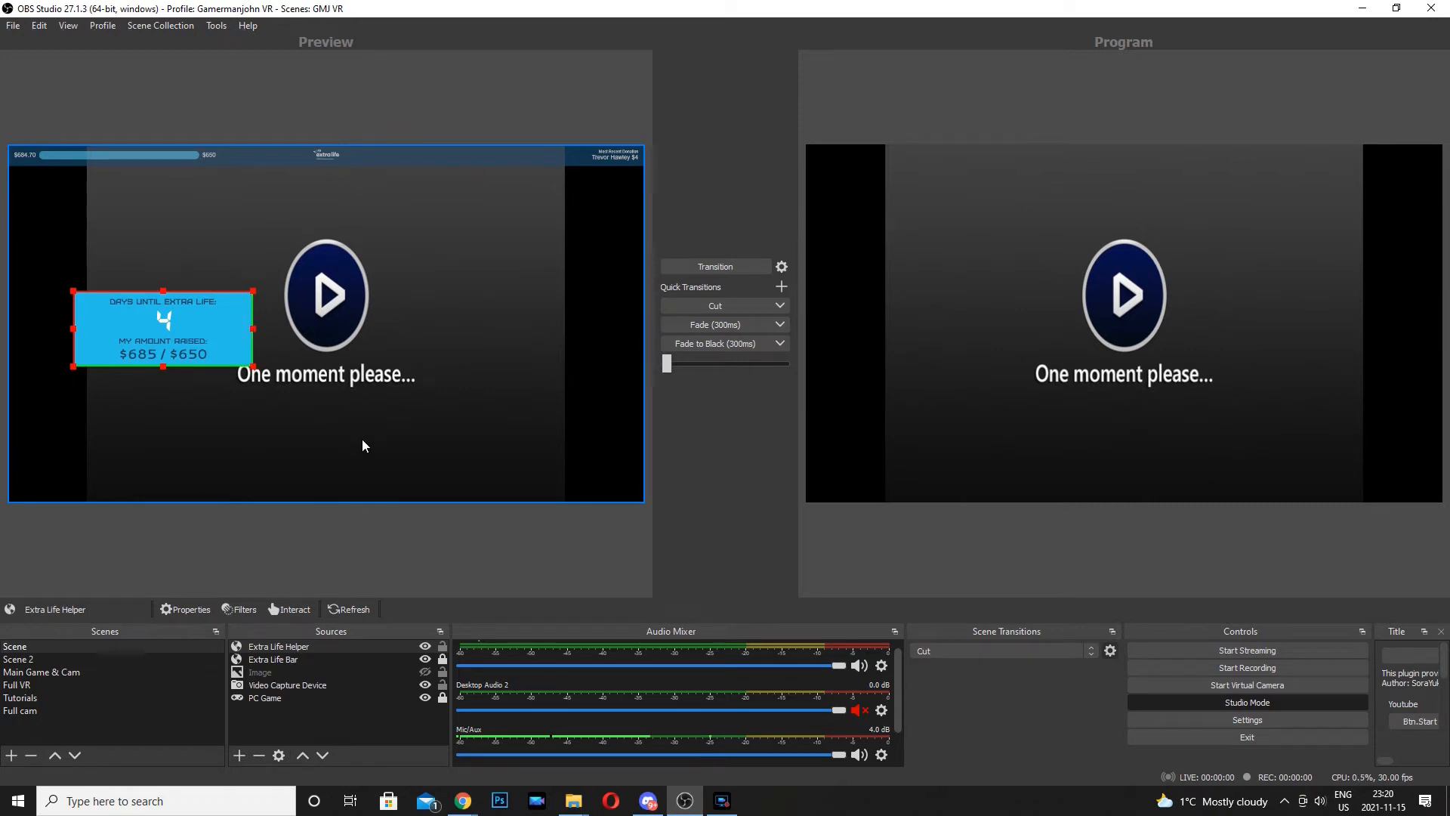
Step: Resize the helper overlay to fit the scene's bottom-left corner and lock the Extra Life Helper source
{"action": "left_click_drag", "start_coordinate": [254, 371], "coordinate": [222, 376]}
{"action": "left_click_drag", "start_coordinate": [224, 325], "coordinate": [162, 450]}
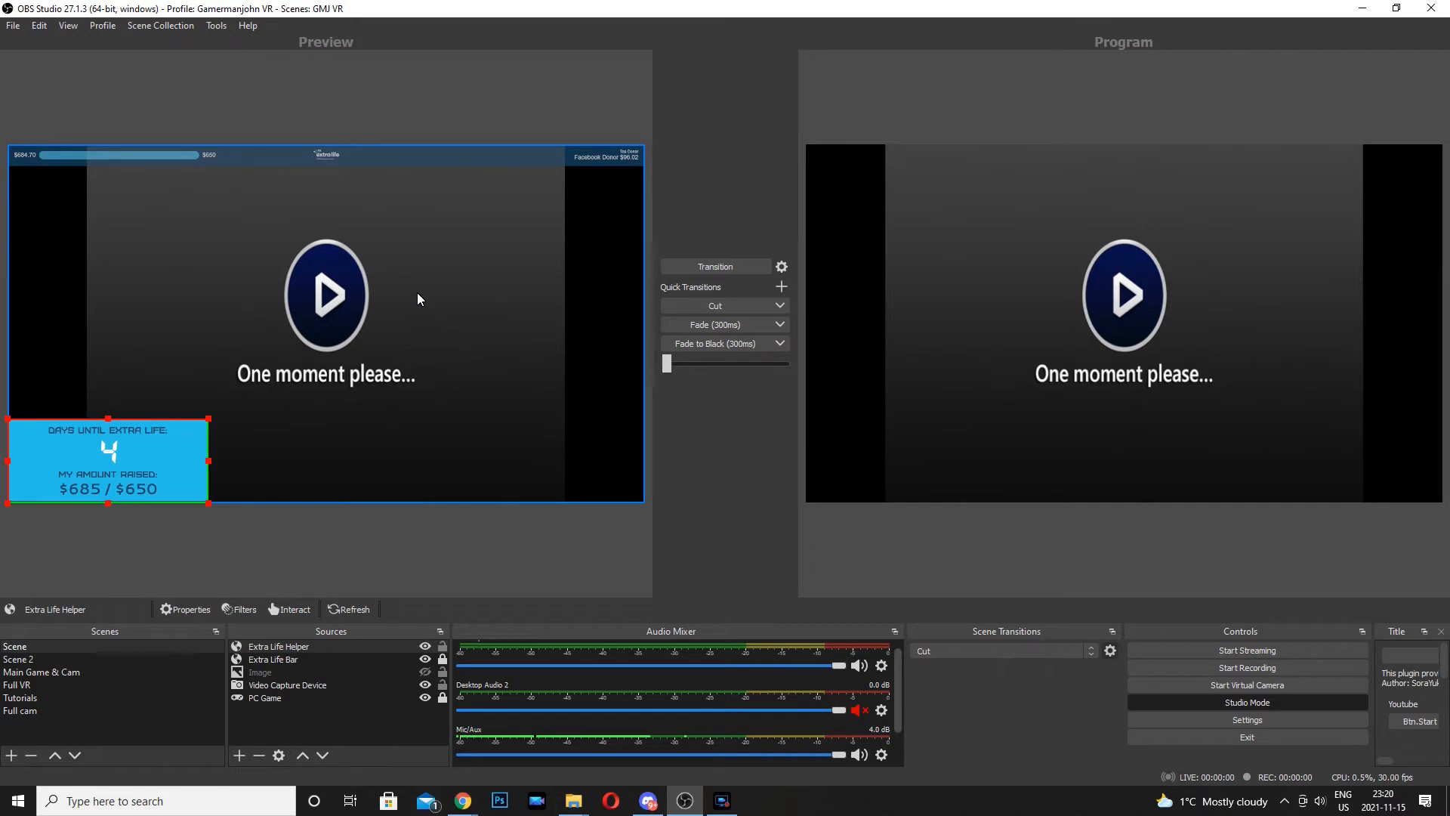
{"action": "left_click", "coordinate": [443, 647]}
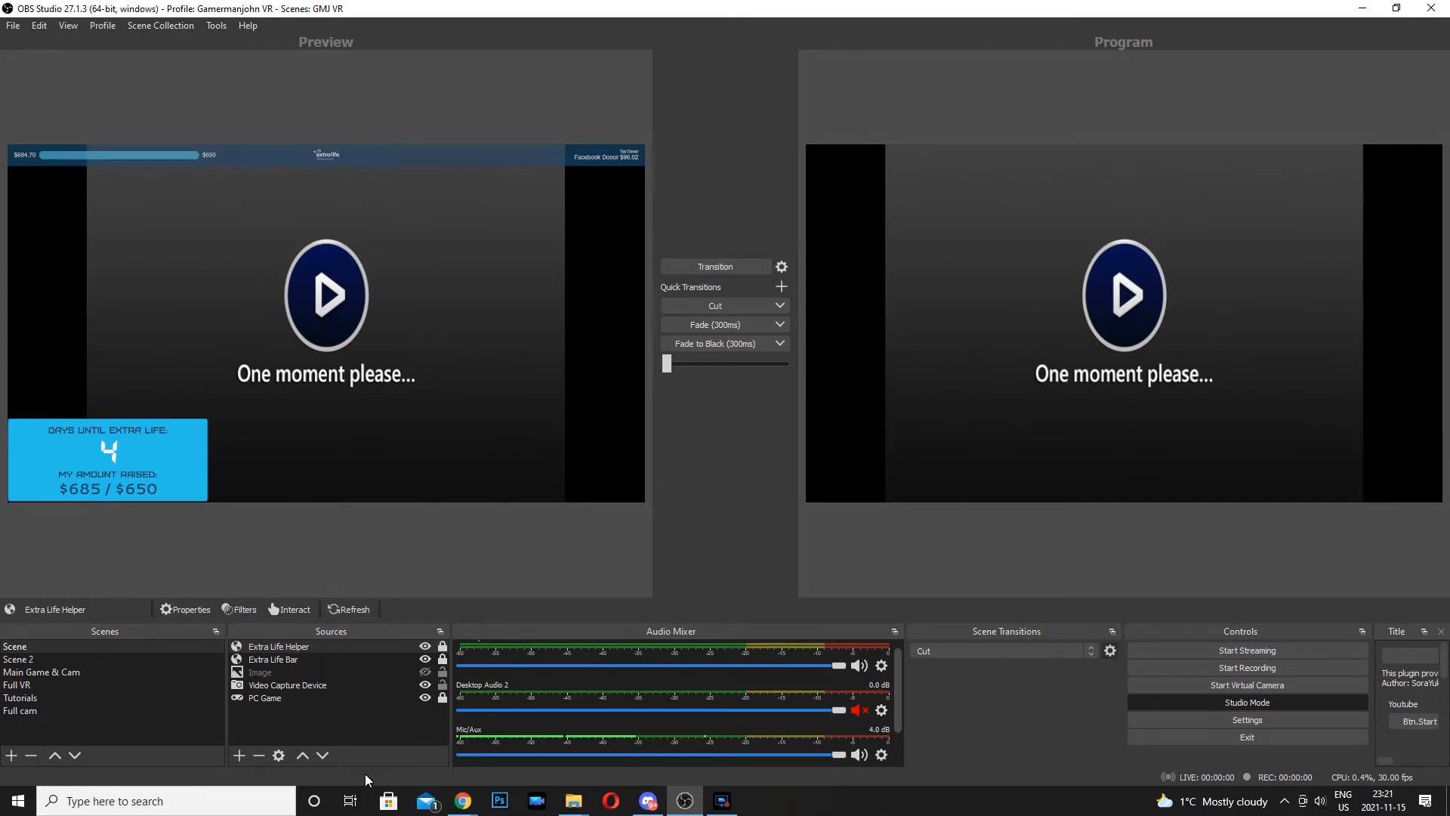
Step: Switch to Chrome, search for Streamlabs in a new tab and open the official Streamlabs website
{"action": "mouse_move", "coordinate": [463, 806]}
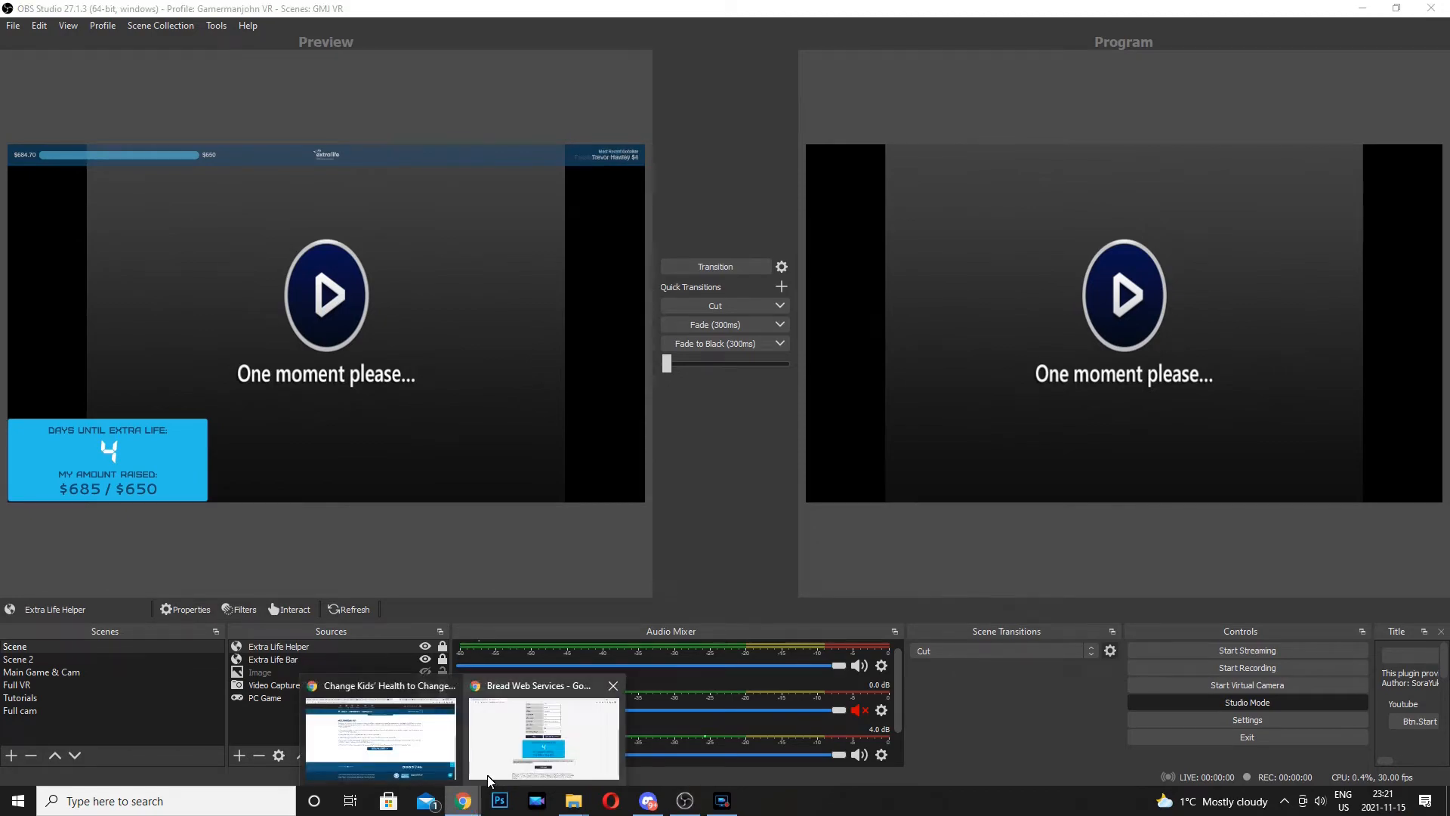
{"action": "left_click", "coordinate": [505, 755]}
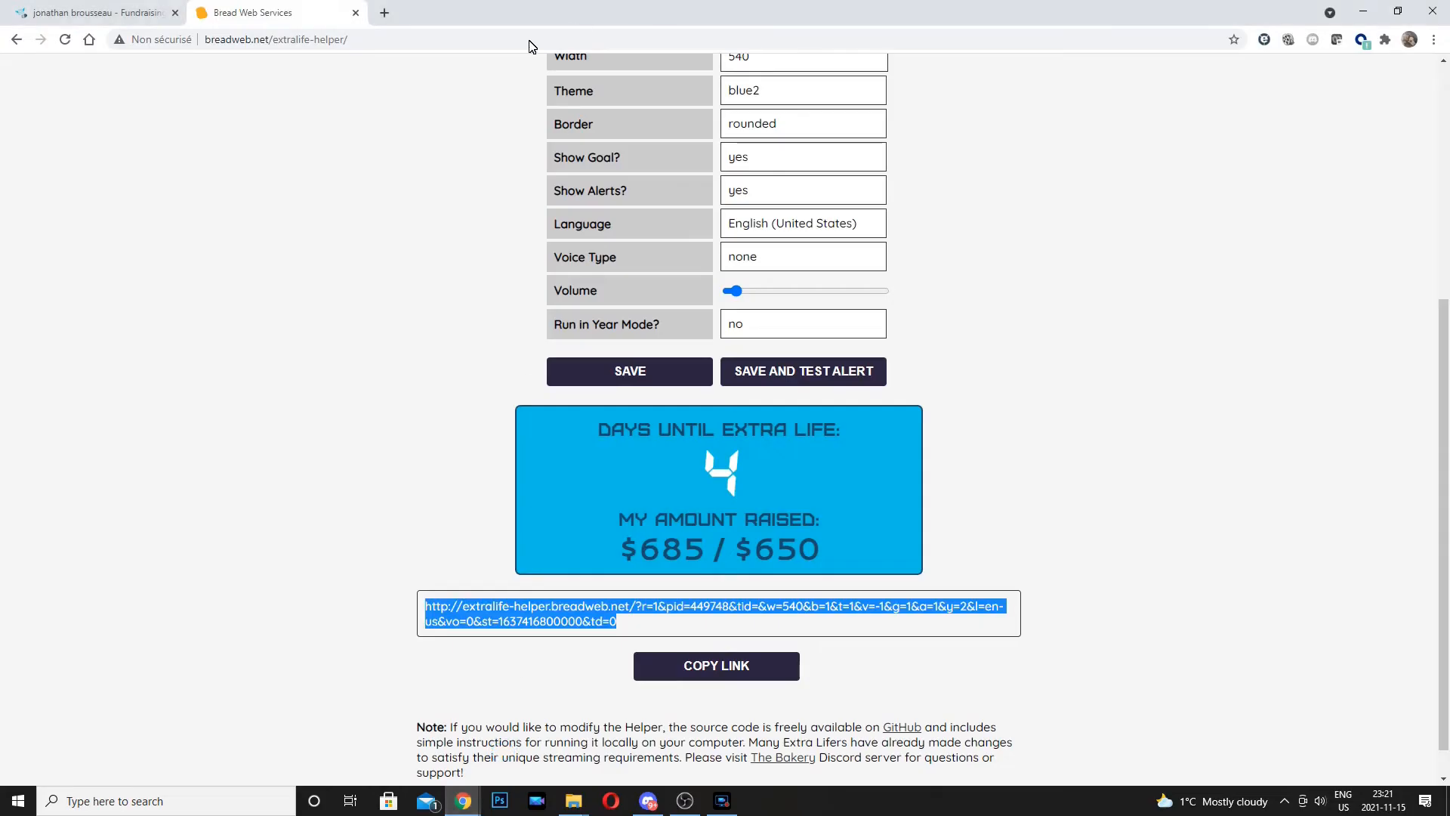
{"action": "left_click", "coordinate": [384, 13]}
{"action": "left_click", "coordinate": [387, 43]}
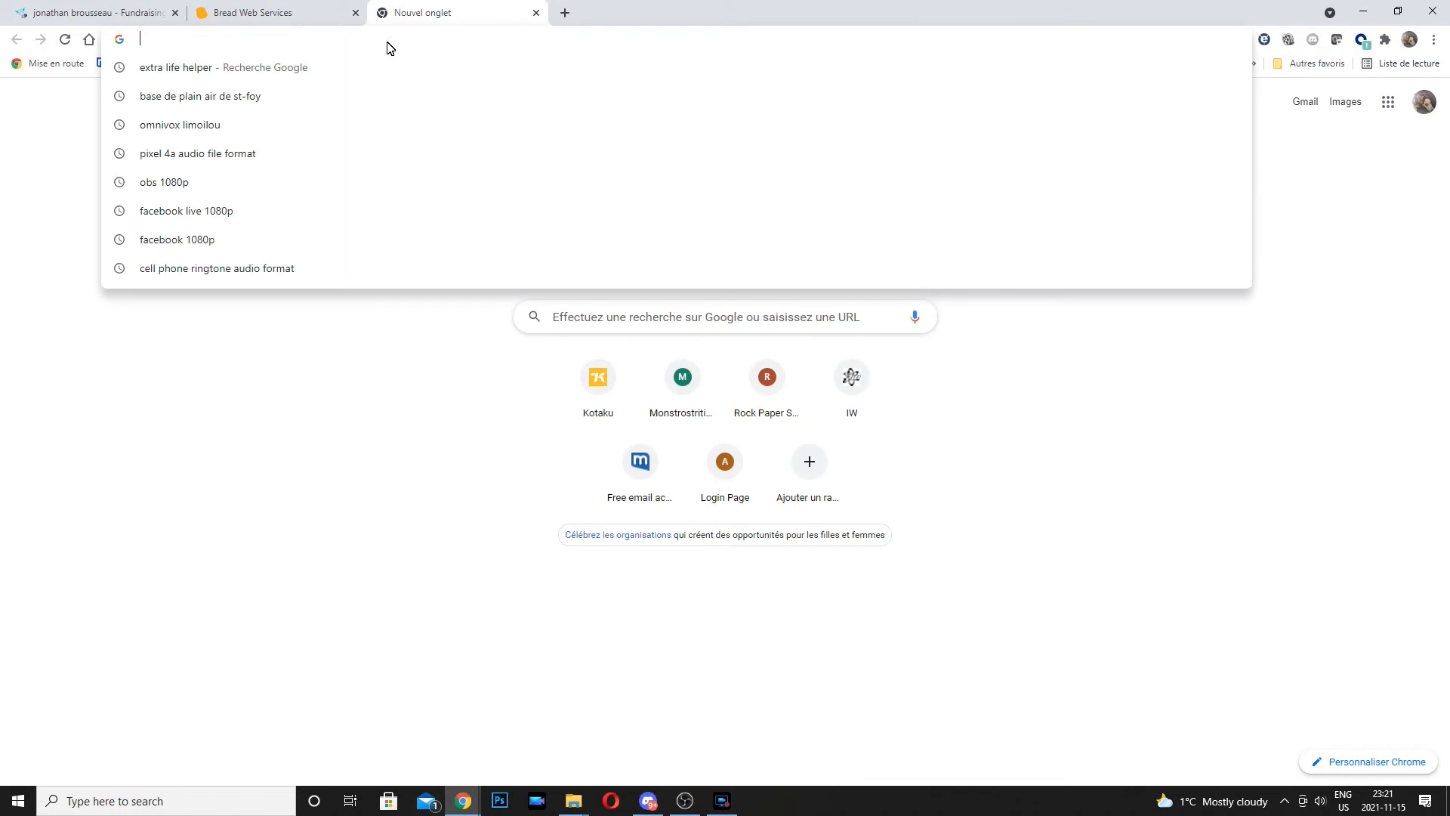
{"action": "type", "text": "strealabs"}
{"action": "key", "text": "Down"}
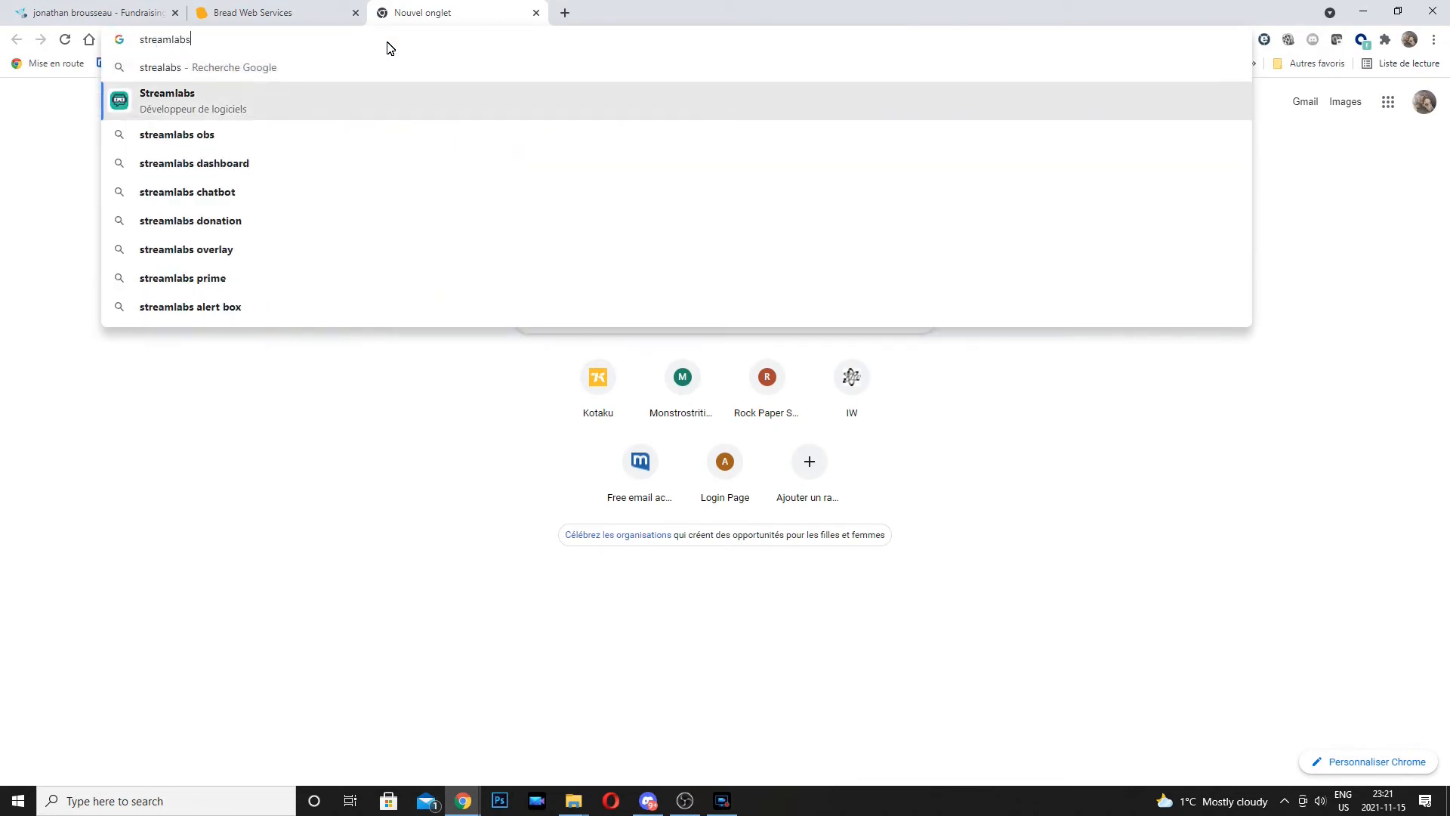
{"action": "key", "text": "Return"}
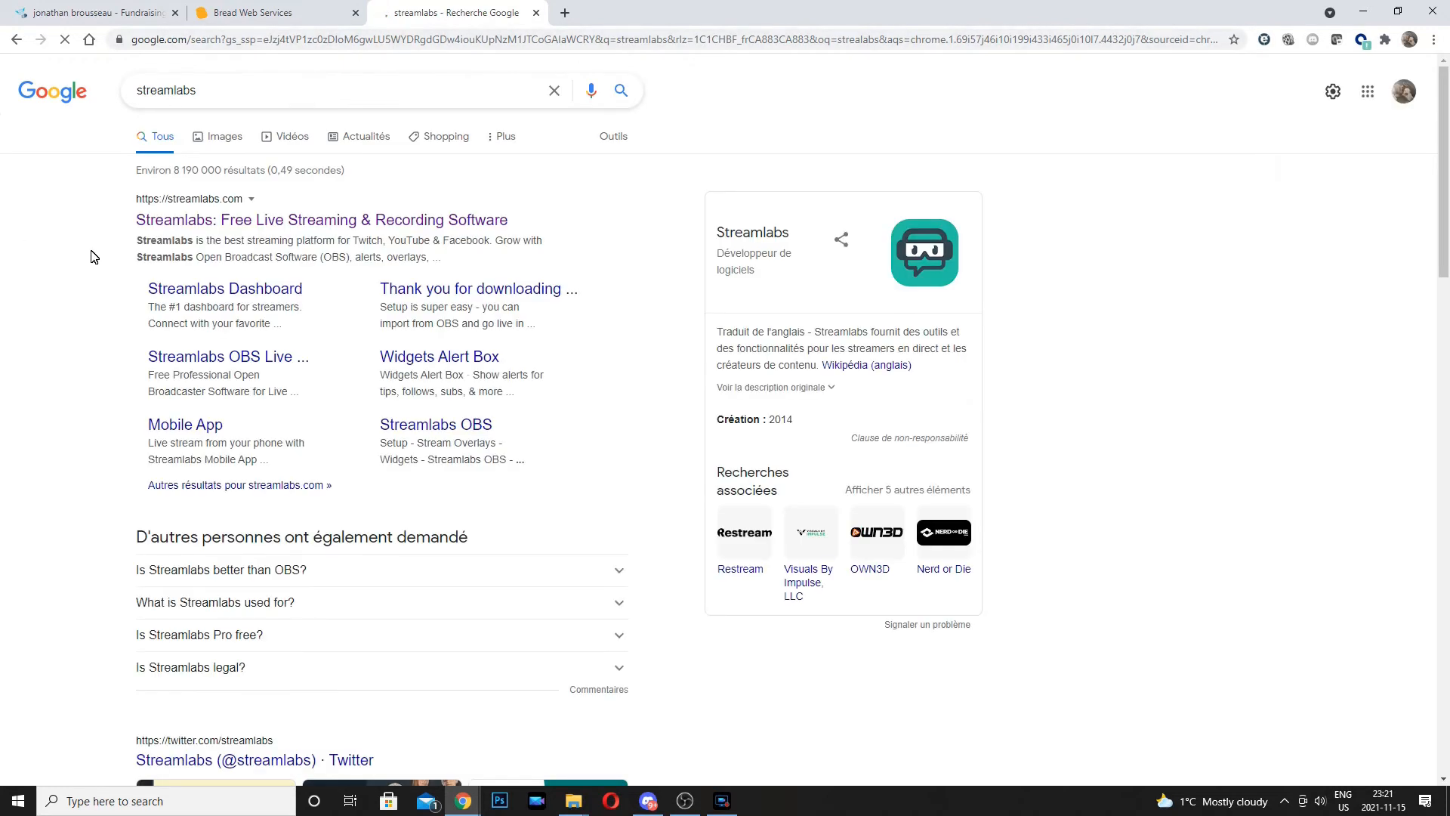
{"action": "left_click", "coordinate": [250, 219]}
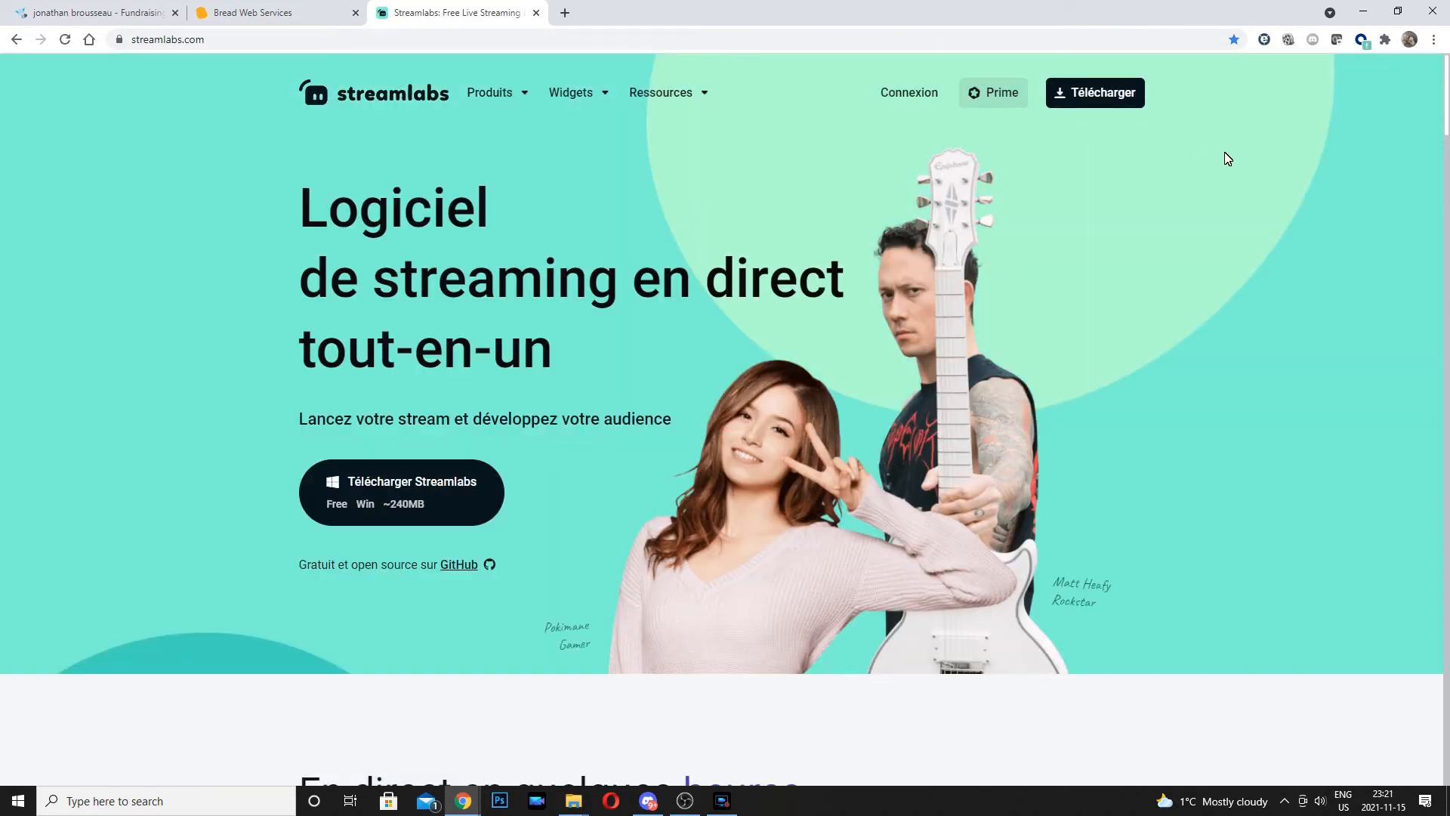
Step: Log in to Streamlabs with the channel's YouTube account and continue past the Streamlabs University promotion to the dashboard
{"action": "left_click", "coordinate": [896, 99]}
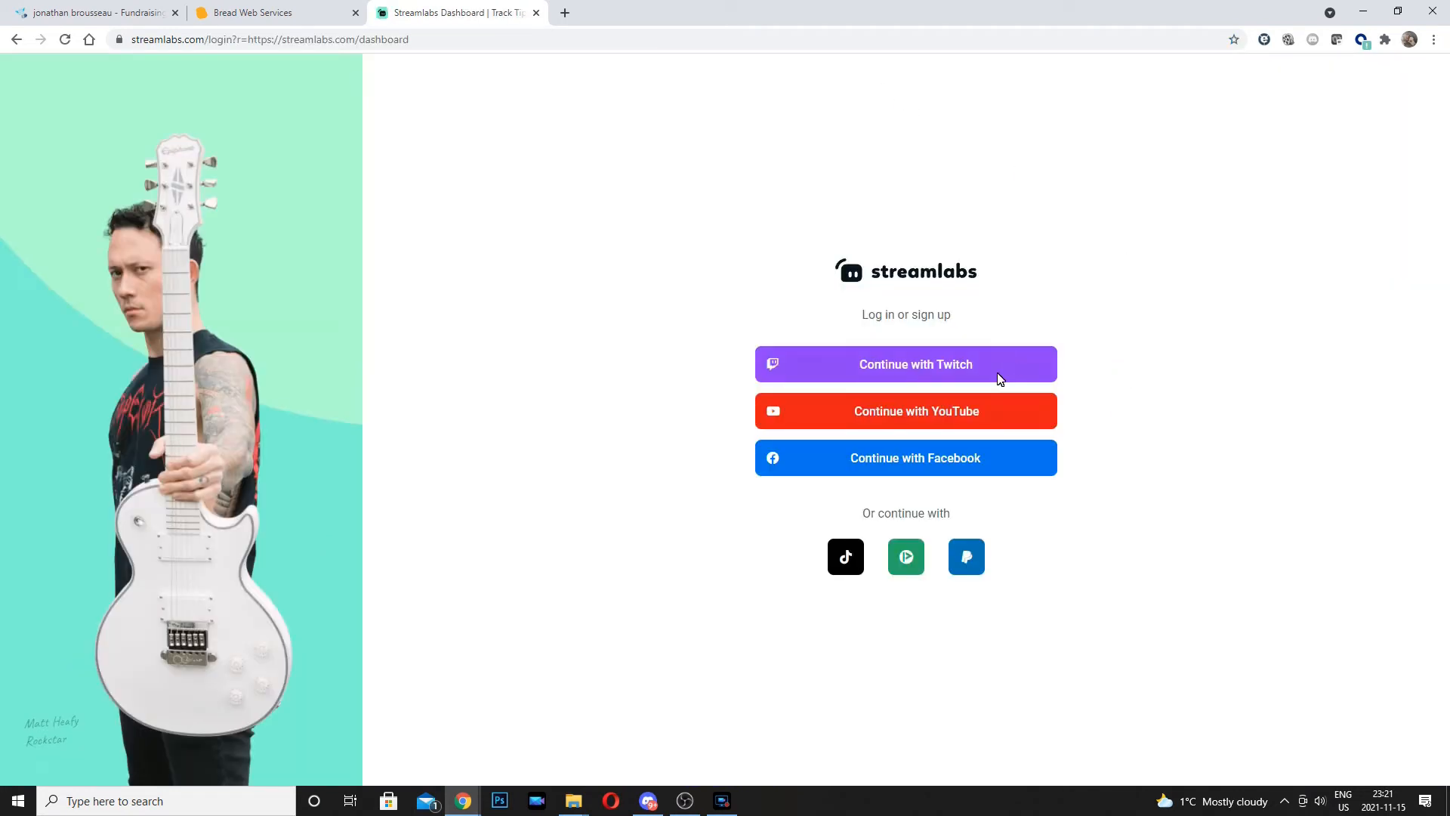
{"action": "left_click", "coordinate": [941, 414]}
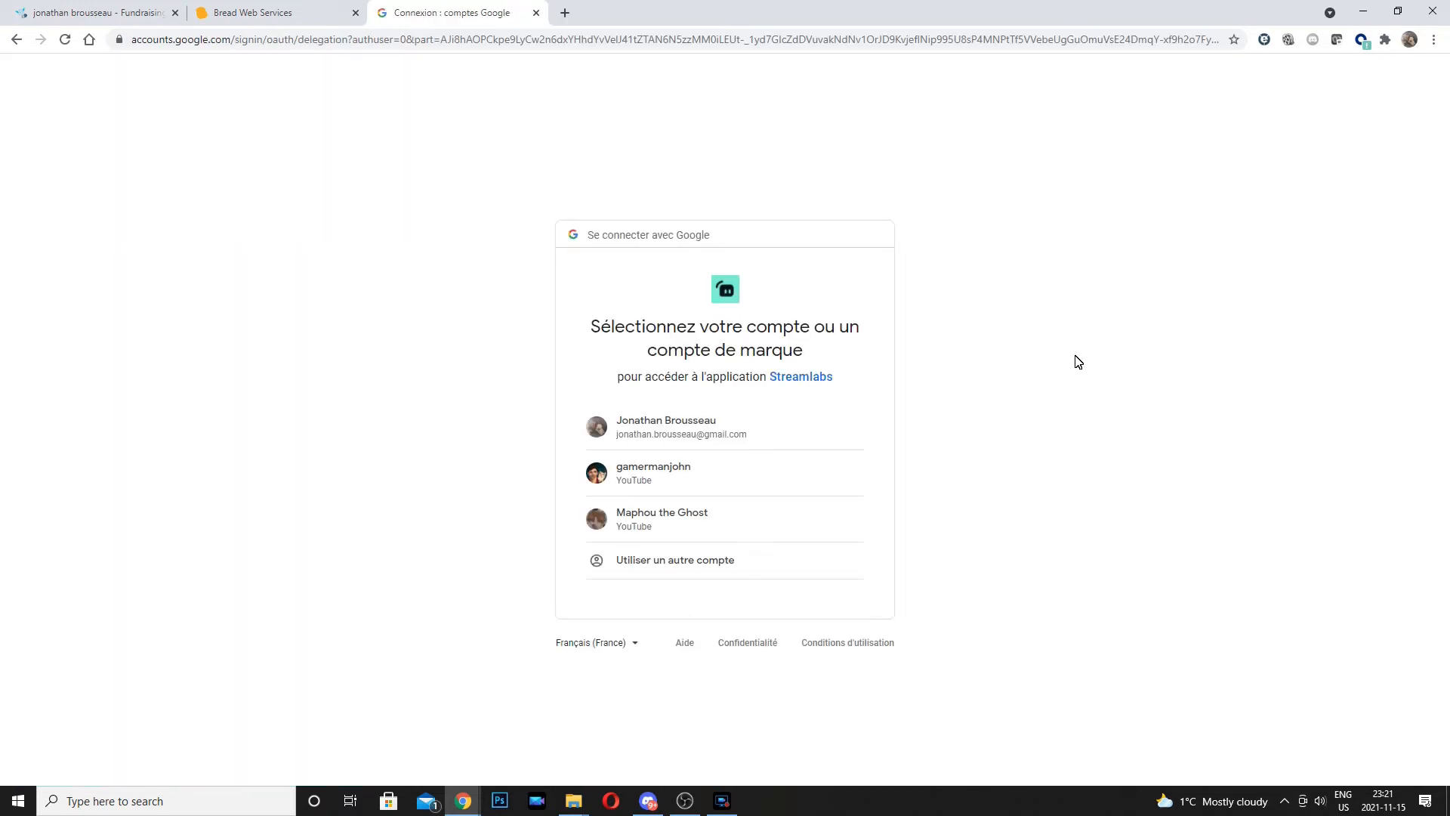
{"action": "left_click", "coordinate": [623, 481]}
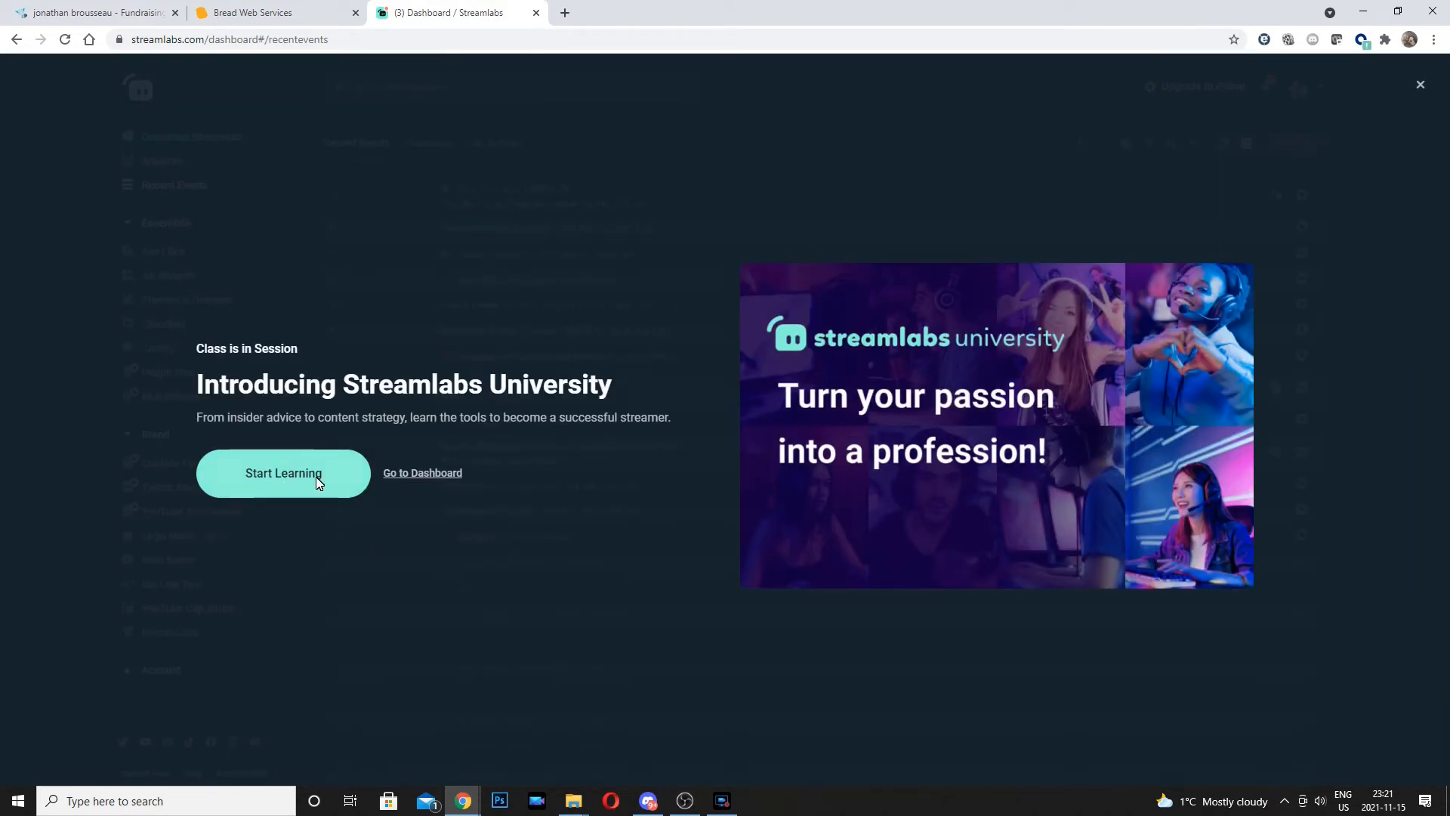
{"action": "left_click", "coordinate": [423, 472]}
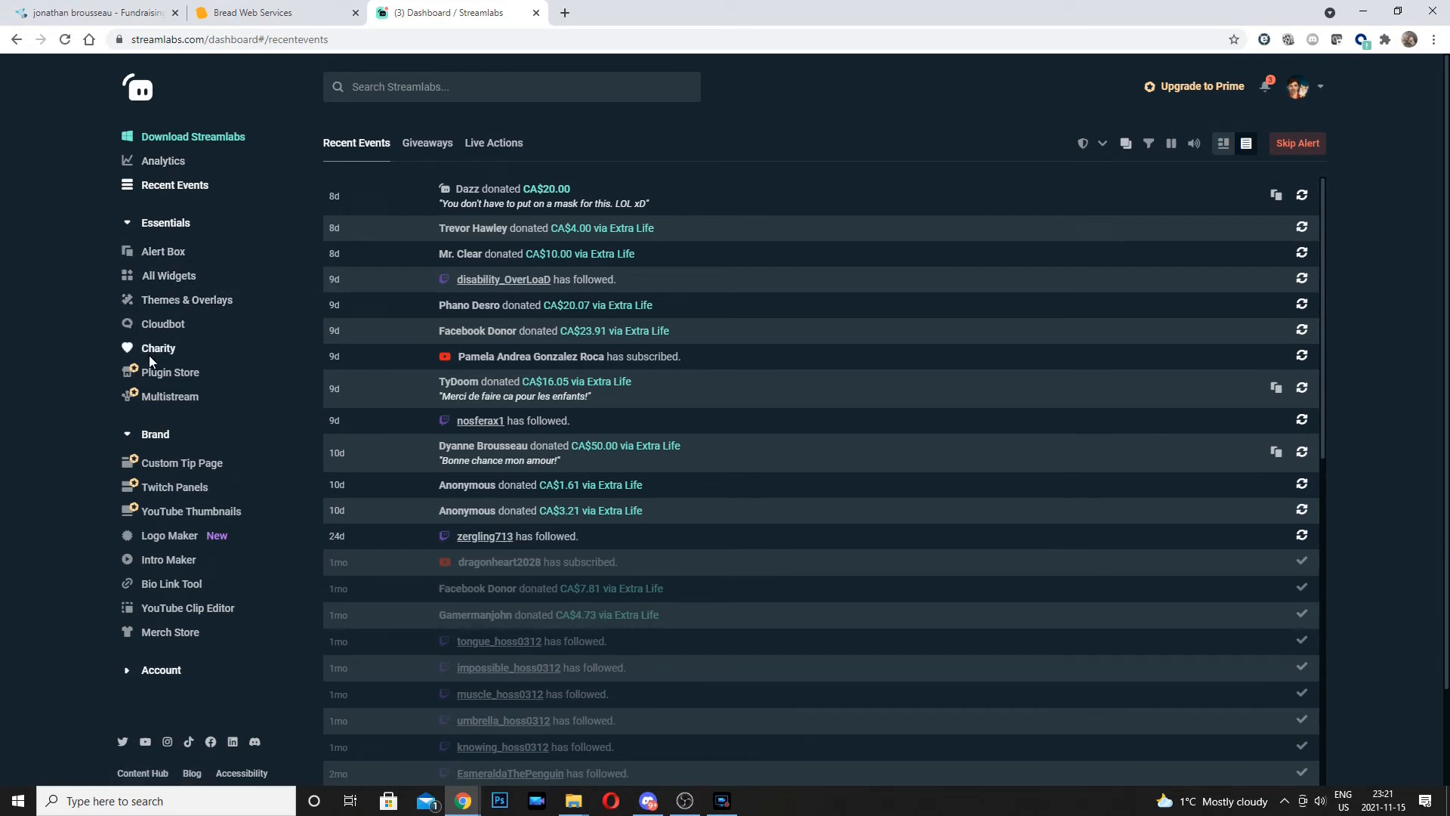
Step: Open the Chat Box widget from the widget gallery and dismiss its introduction
{"action": "left_click", "coordinate": [162, 277]}
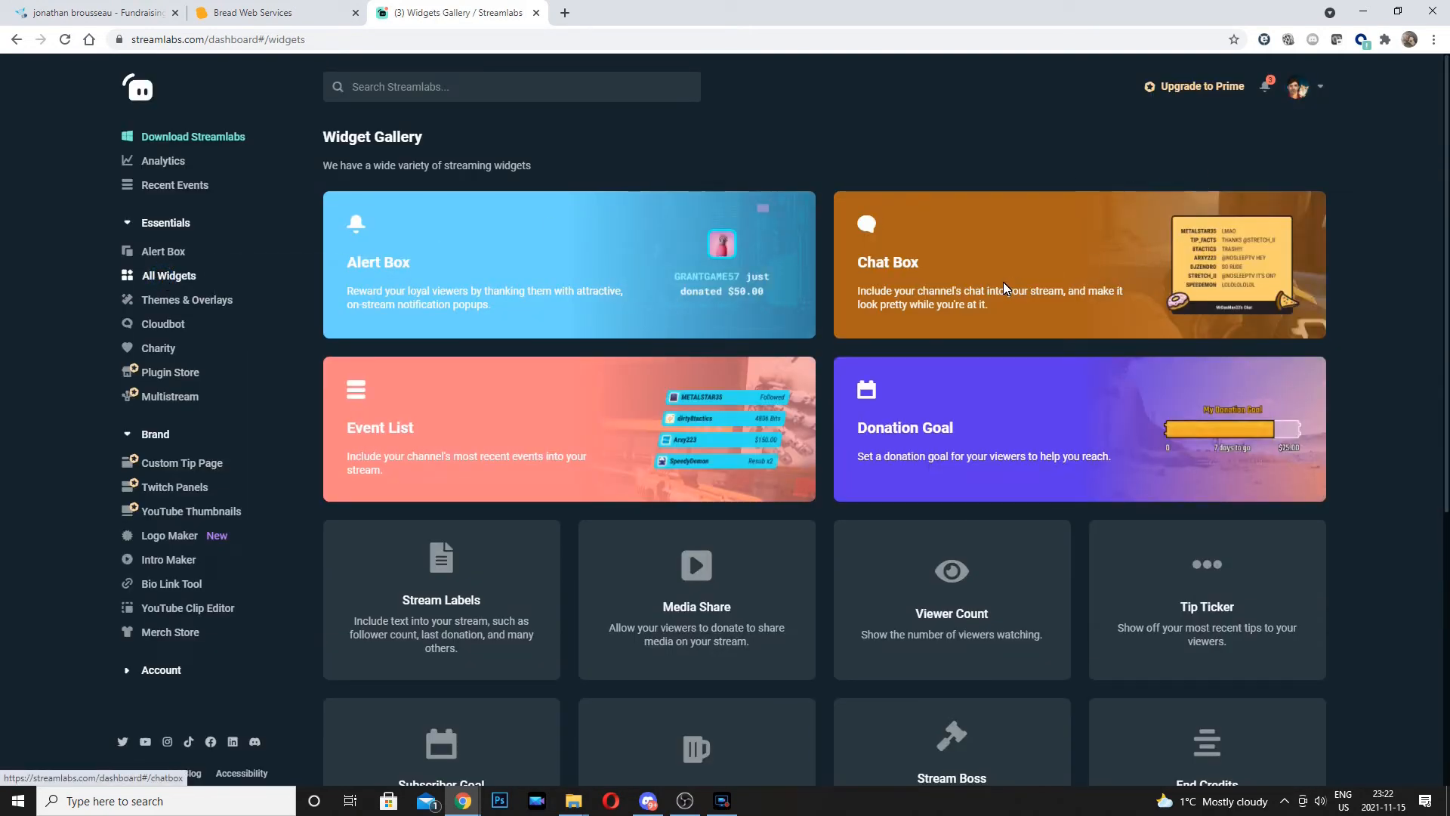
{"action": "left_click", "coordinate": [966, 292]}
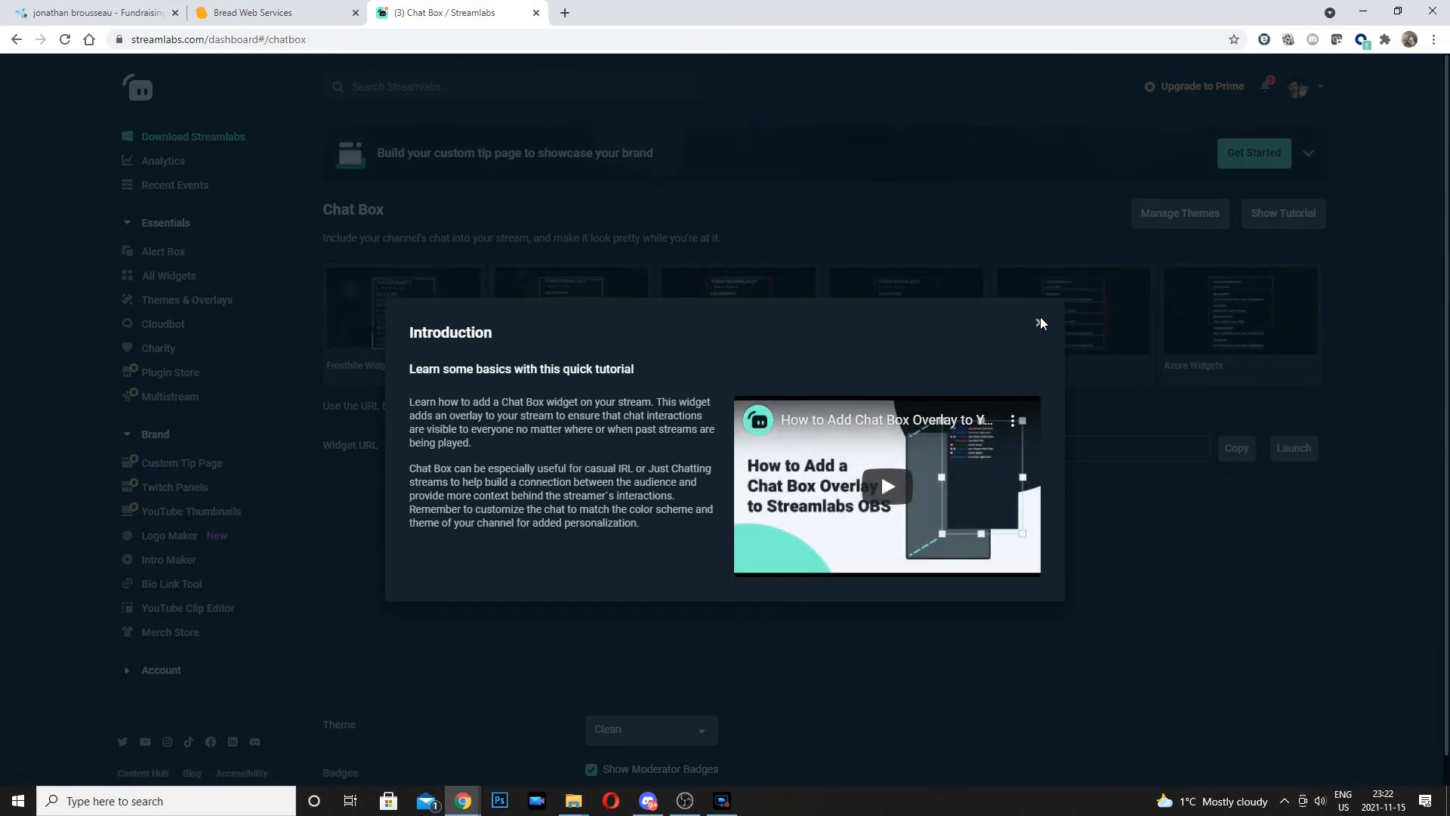
{"action": "left_click", "coordinate": [1040, 320]}
Step: Review the Chat Box appearance and filtering options, keeping them as they are, and copy the widget URL
{"action": "scroll", "coordinate": [908, 437], "scroll_direction": "down", "scroll_amount": 2}
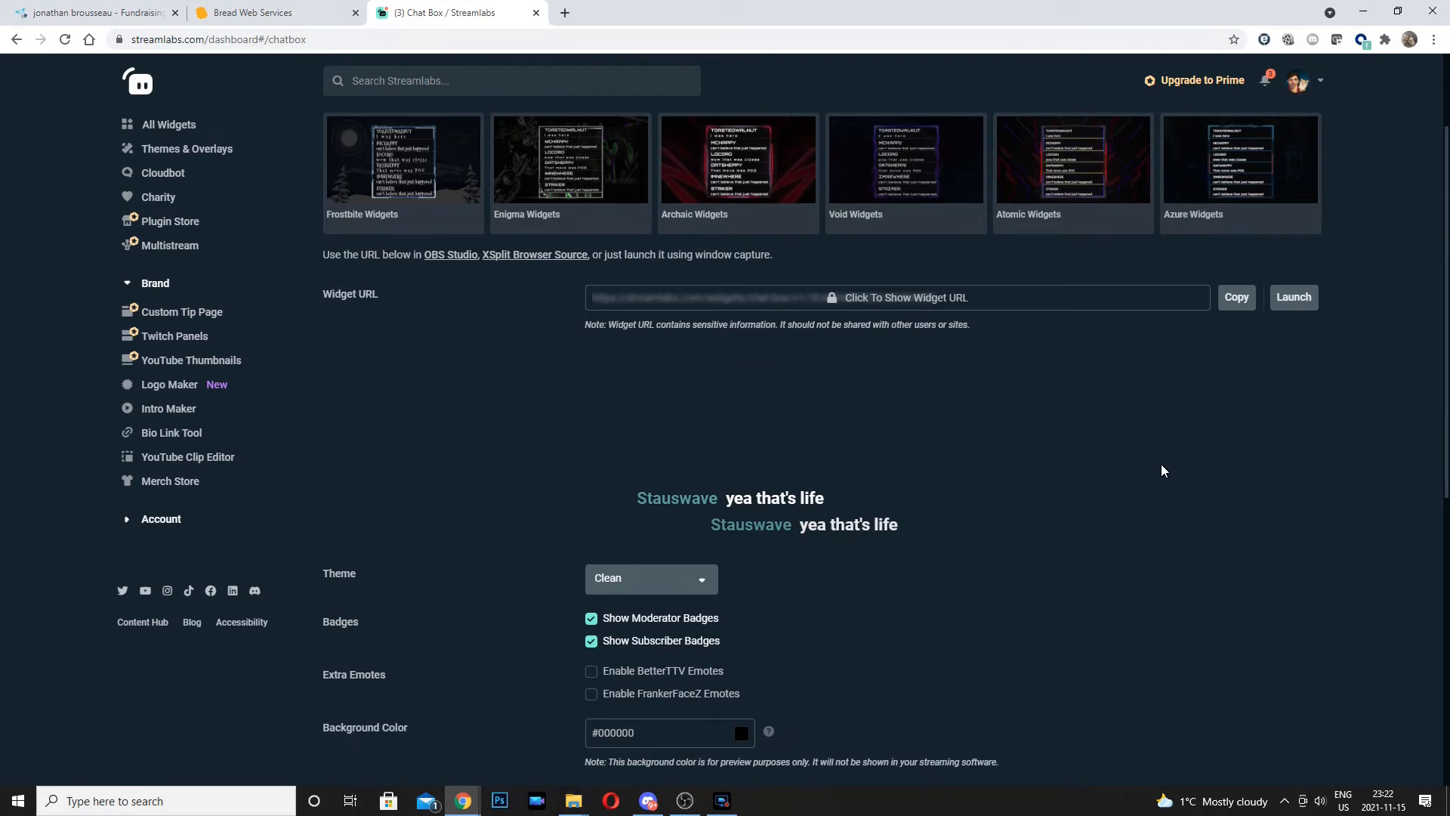
{"action": "scroll", "coordinate": [1143, 446], "scroll_direction": "down", "scroll_amount": 2}
{"action": "scroll", "coordinate": [1132, 463], "scroll_direction": "down", "scroll_amount": 2}
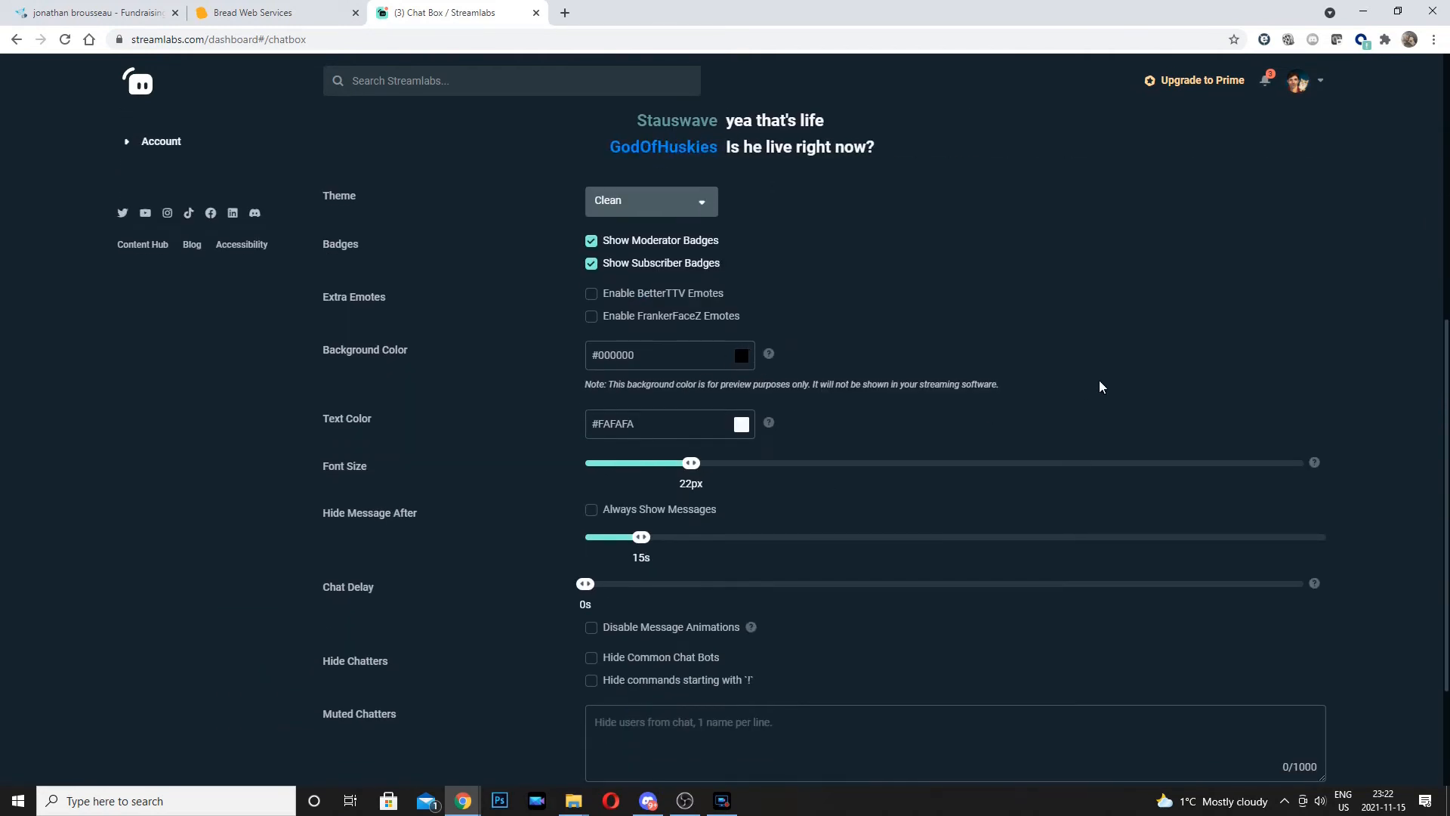
{"action": "scroll", "coordinate": [1100, 386], "scroll_direction": "down", "scroll_amount": 2}
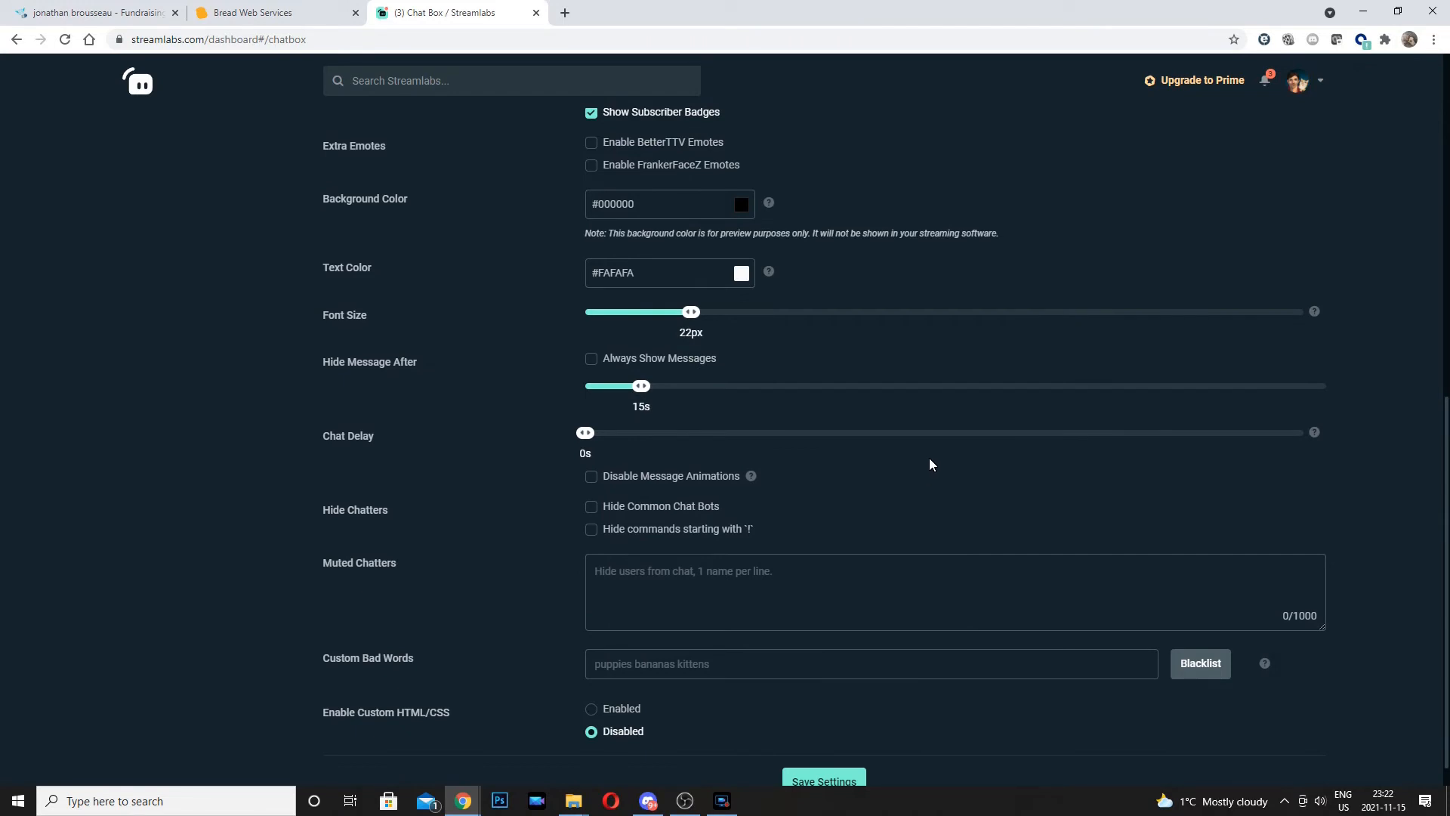
{"action": "scroll", "coordinate": [868, 413], "scroll_direction": "down", "scroll_amount": 1}
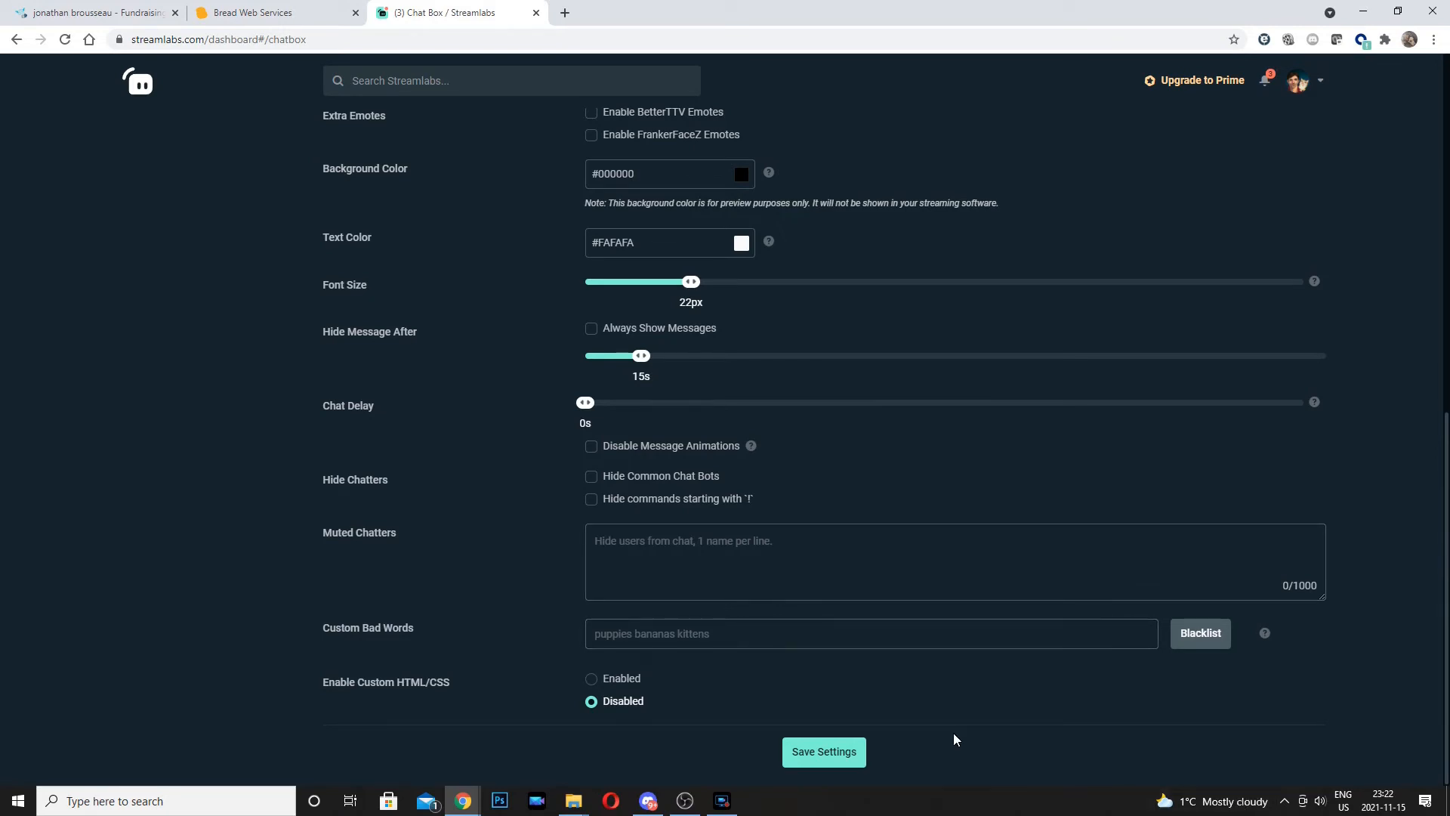
{"action": "scroll", "coordinate": [1046, 701], "scroll_direction": "up", "scroll_amount": 9}
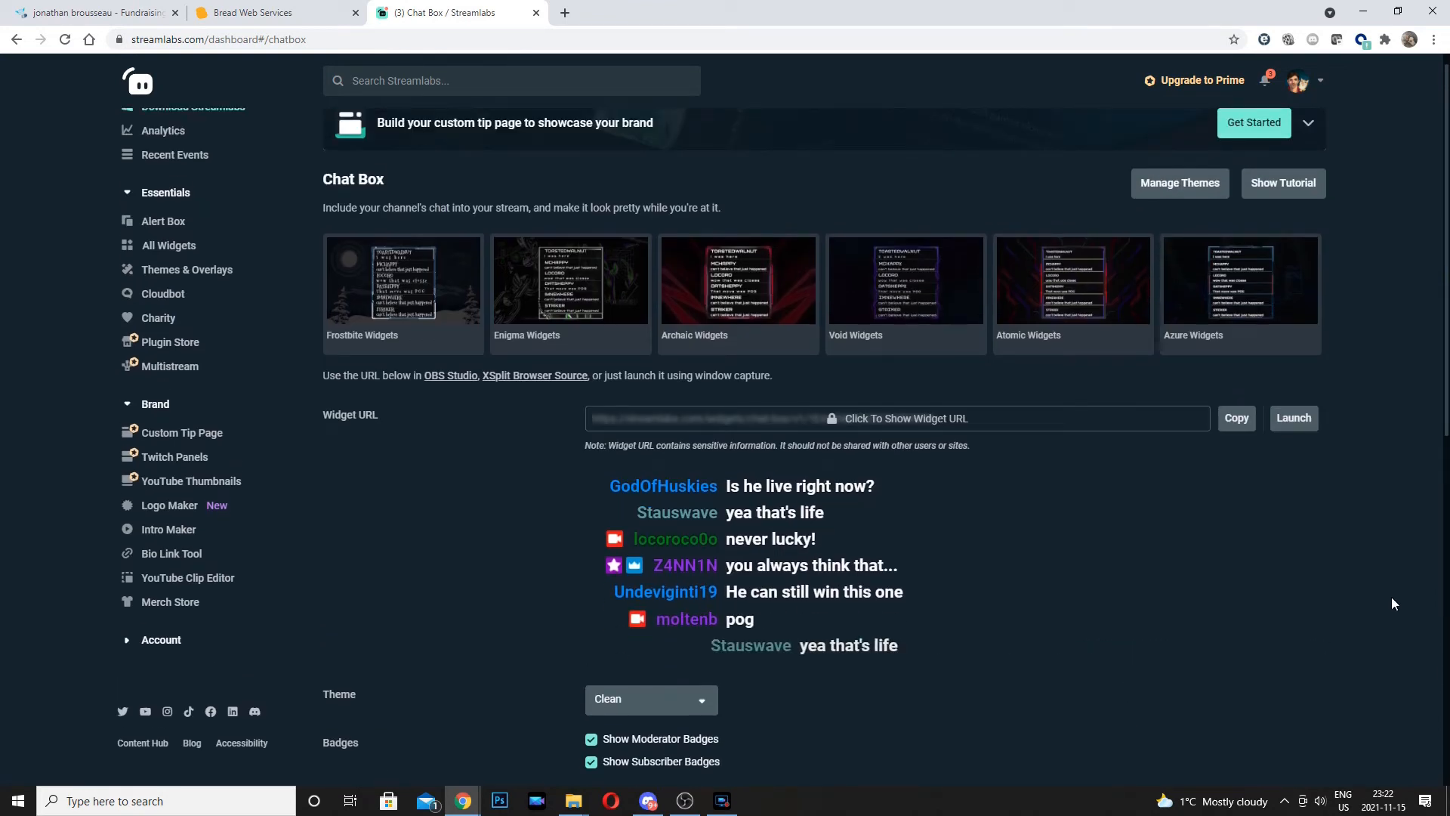
{"action": "left_click", "coordinate": [1236, 418]}
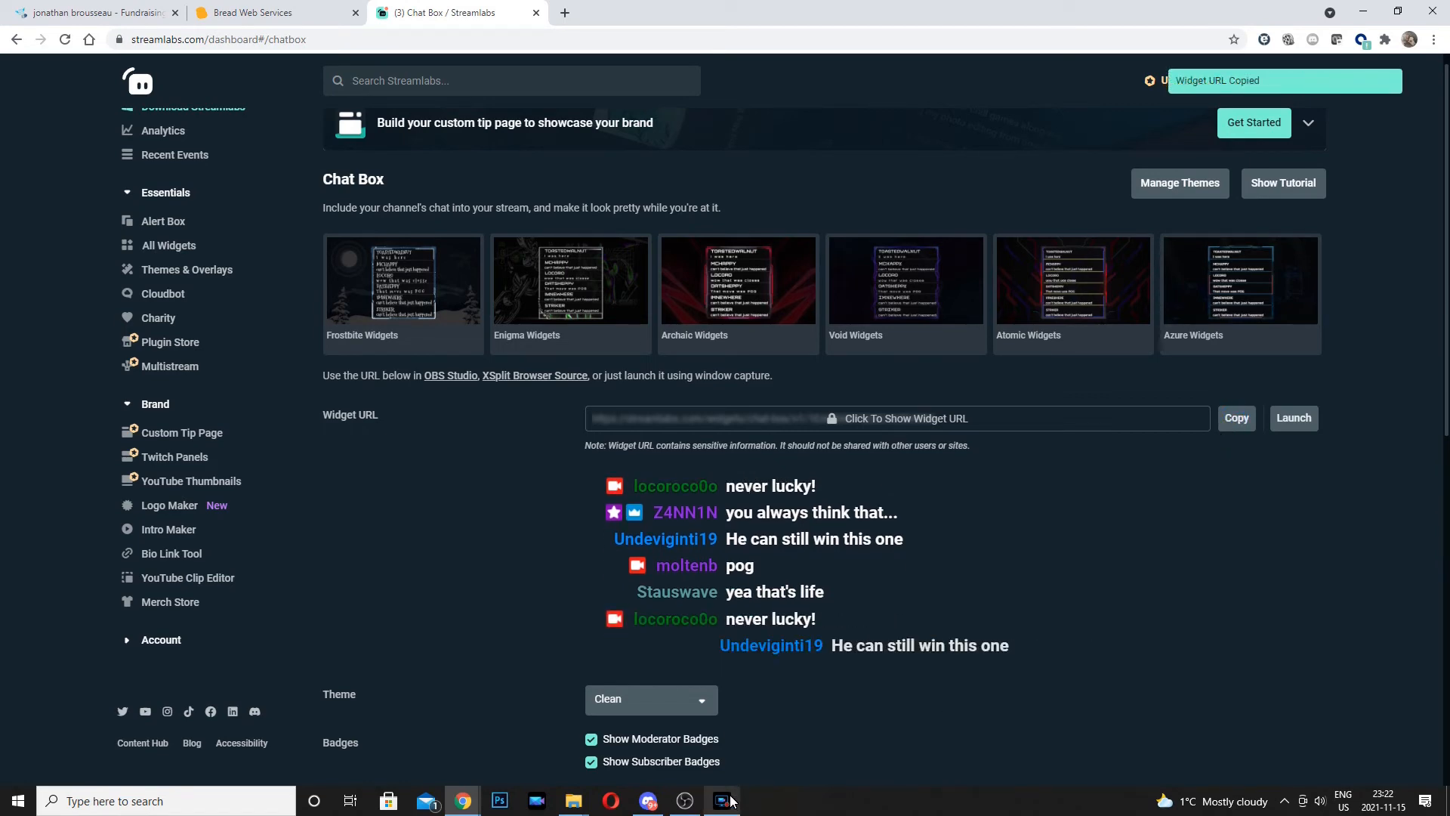
Step: Switch to OBS Studio and create a new browser source named Chat in the scene
{"action": "left_click", "coordinate": [685, 801]}
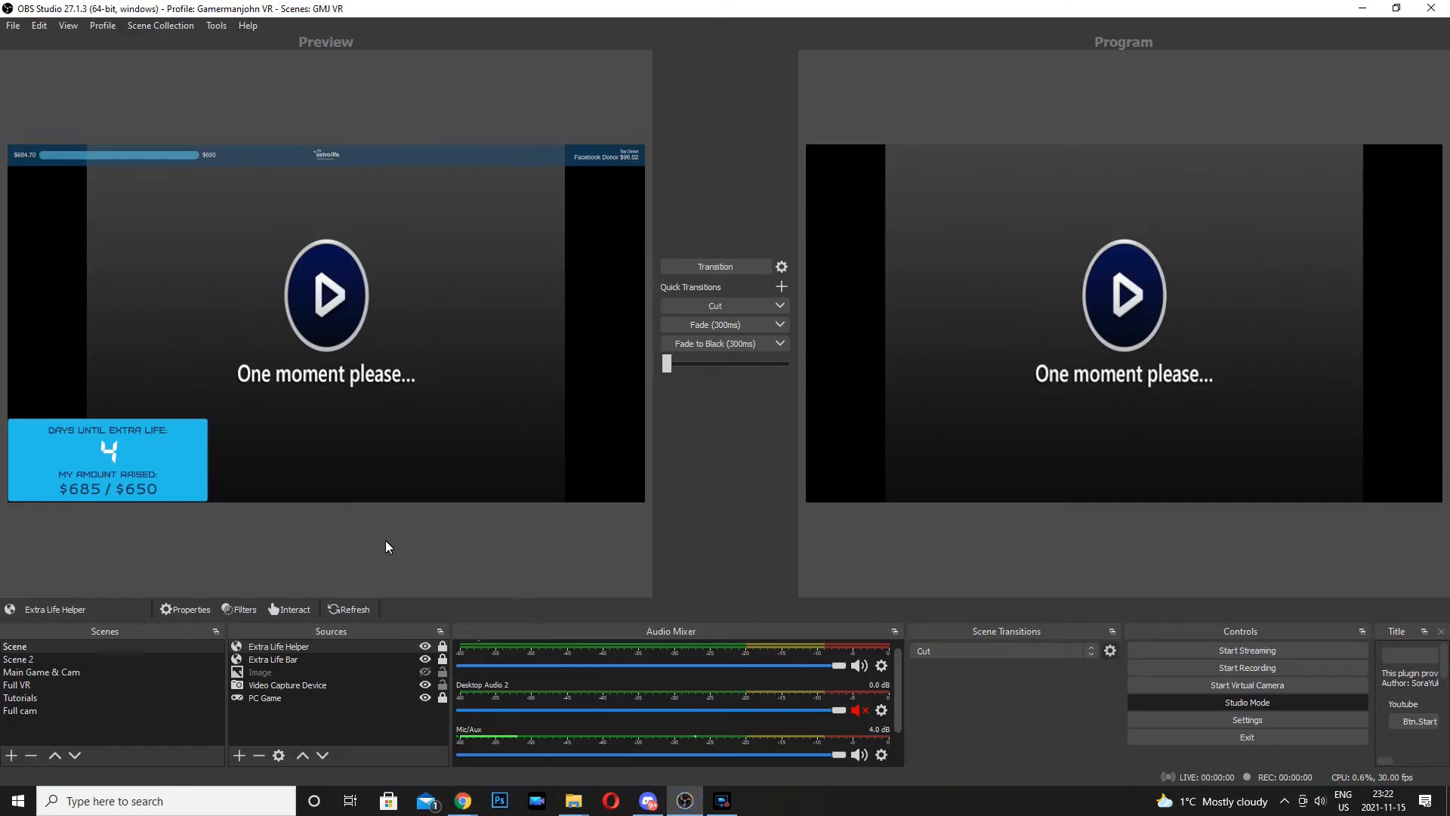
{"action": "left_click", "coordinate": [238, 756]}
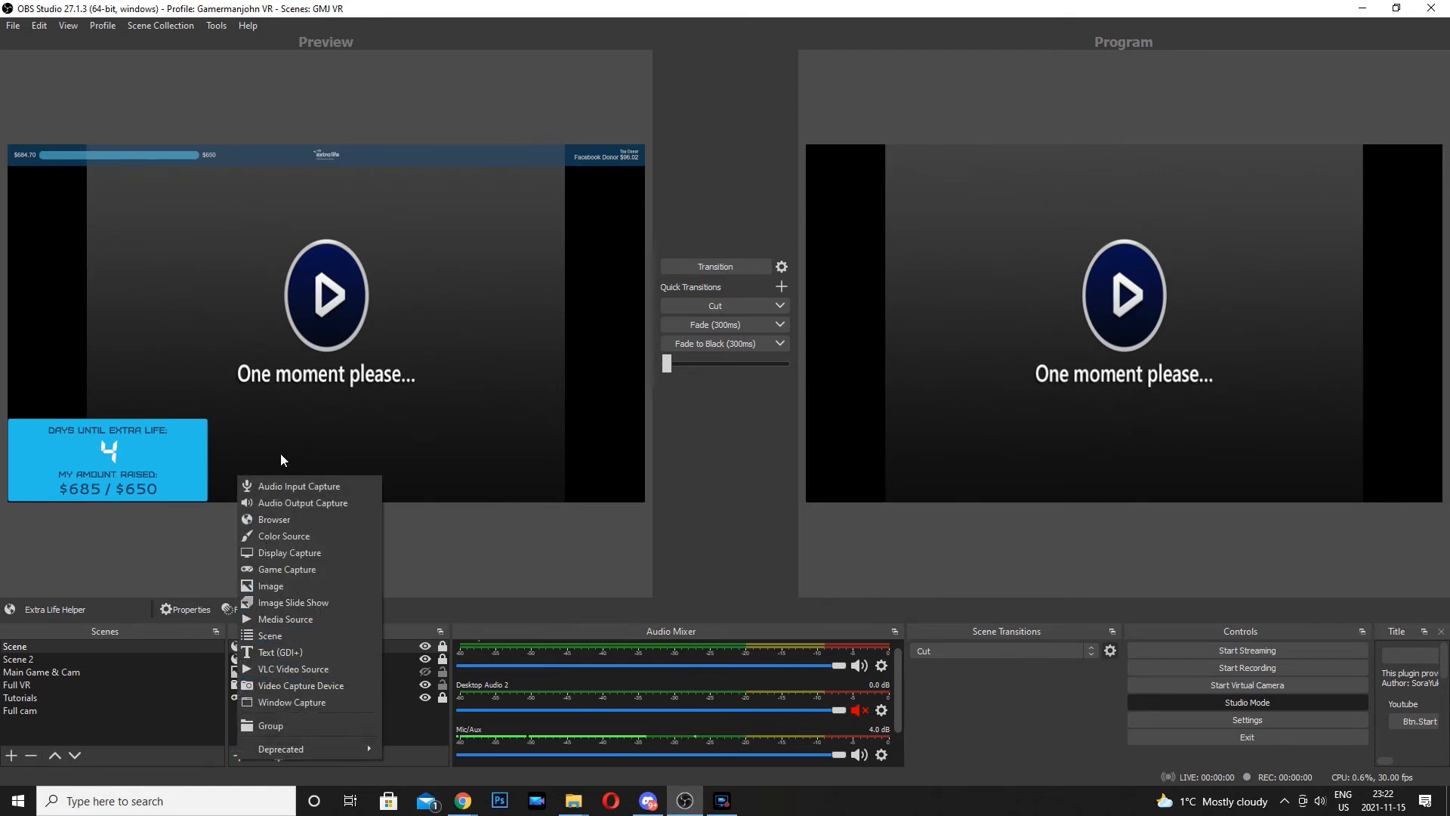
{"action": "left_click", "coordinate": [287, 519]}
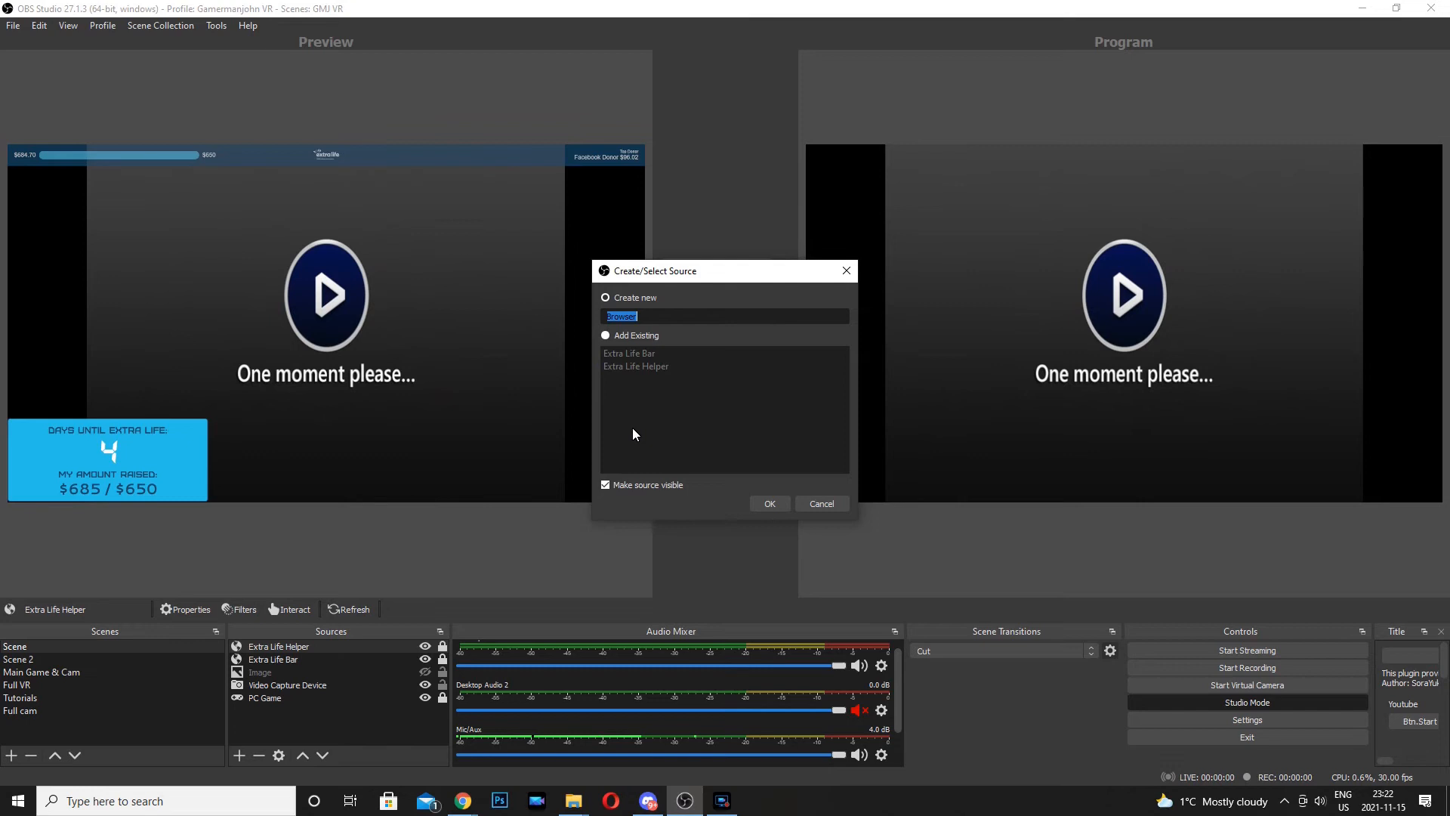
{"action": "type", "text": "Chat"}
{"action": "left_click", "coordinate": [771, 504]}
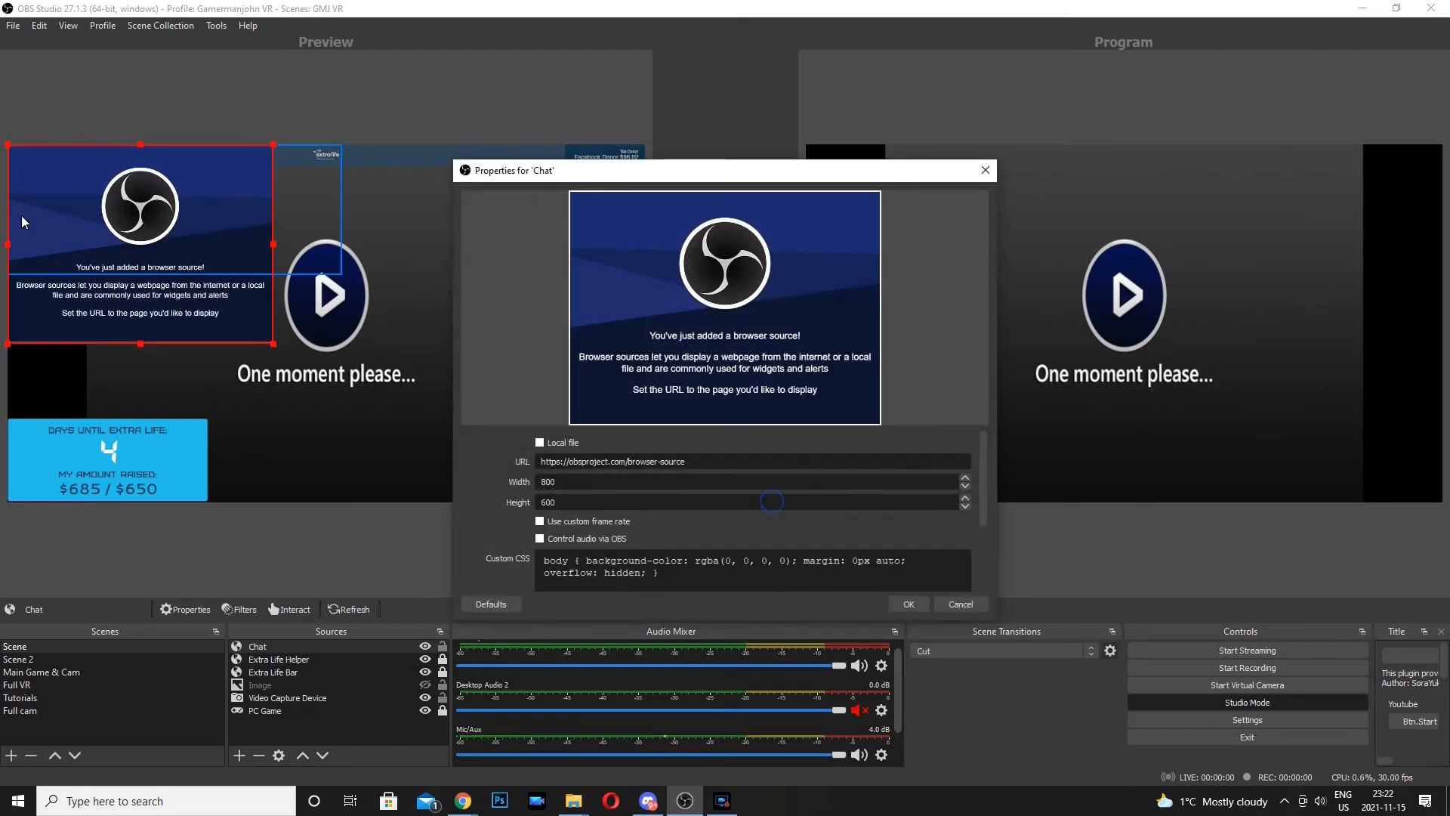
Step: Replace the Chat source's URL with the copied private widget URL and place it at the scene's right edge, just below the donation bar
{"action": "left_click_drag", "start_coordinate": [693, 461], "coordinate": [454, 447]}
{"action": "key", "text": "ctrl+v"}
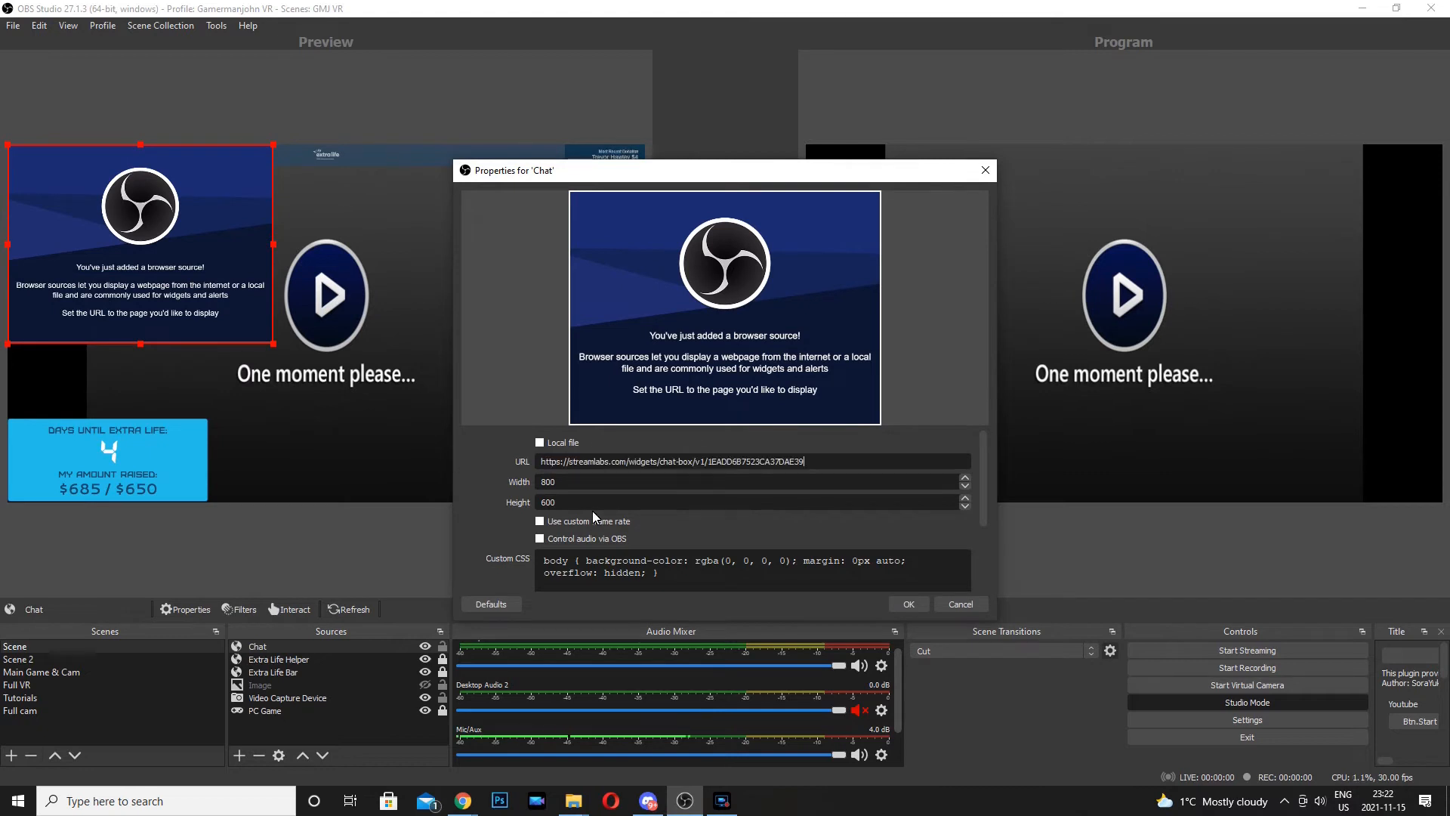
{"action": "left_click", "coordinate": [909, 604]}
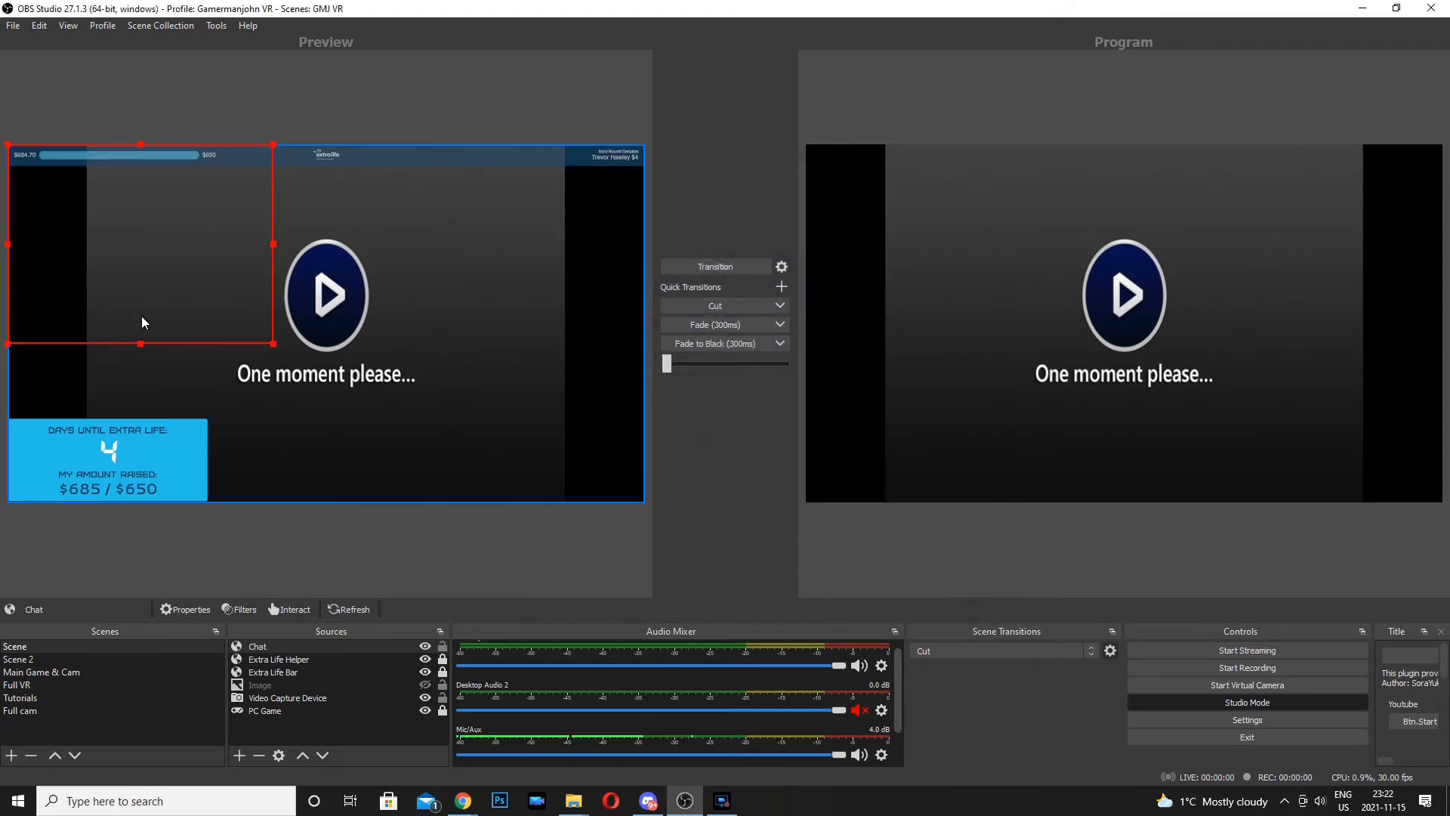
{"action": "left_click_drag", "start_coordinate": [143, 314], "coordinate": [510, 339]}
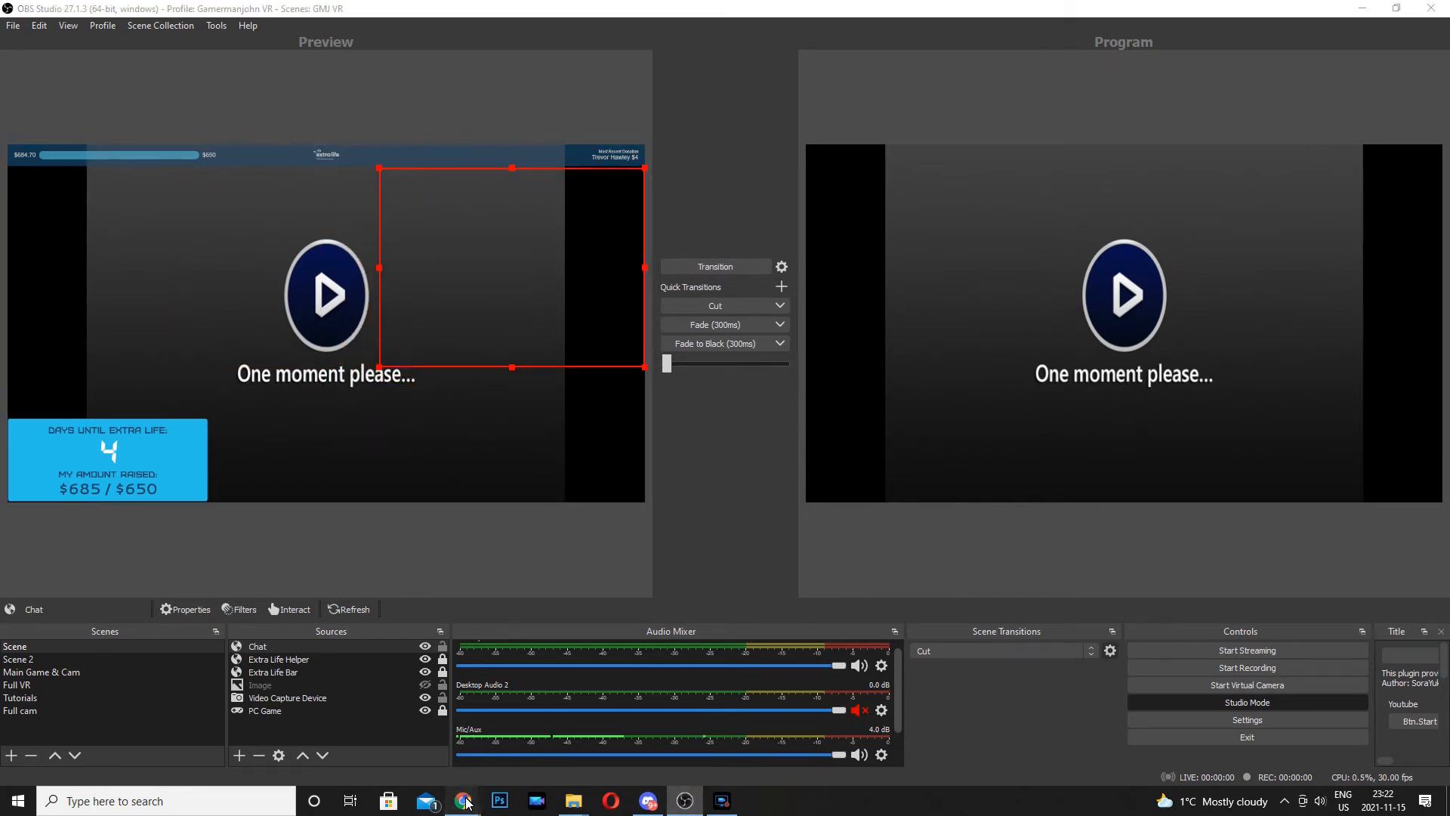
Step: Return to the Streamlabs Chat Box page in Chrome and save the widget settings
{"action": "mouse_move", "coordinate": [463, 801]}
{"action": "left_click", "coordinate": [488, 767]}
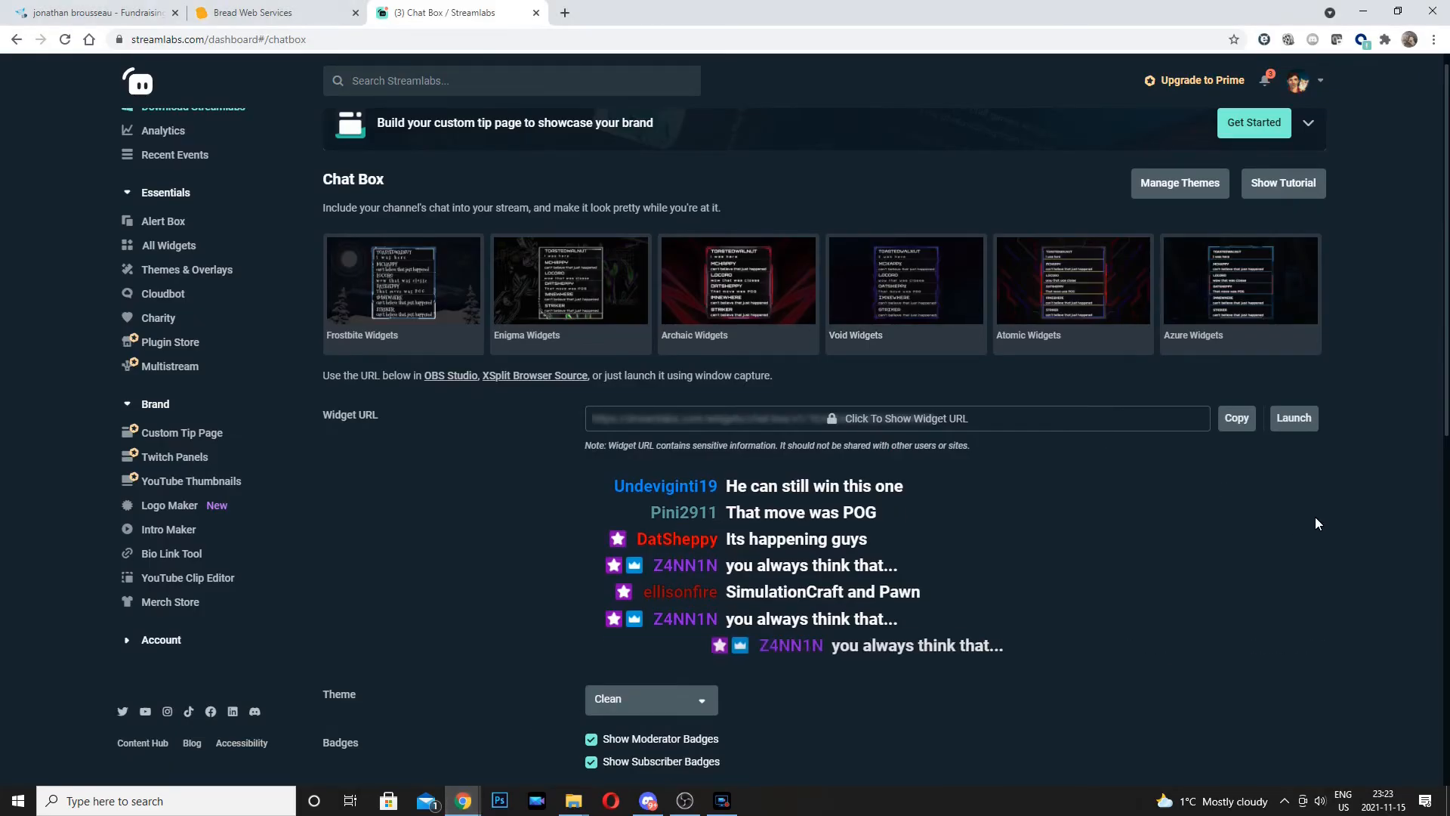
{"action": "scroll", "coordinate": [1221, 488], "scroll_direction": "down", "scroll_amount": 5}
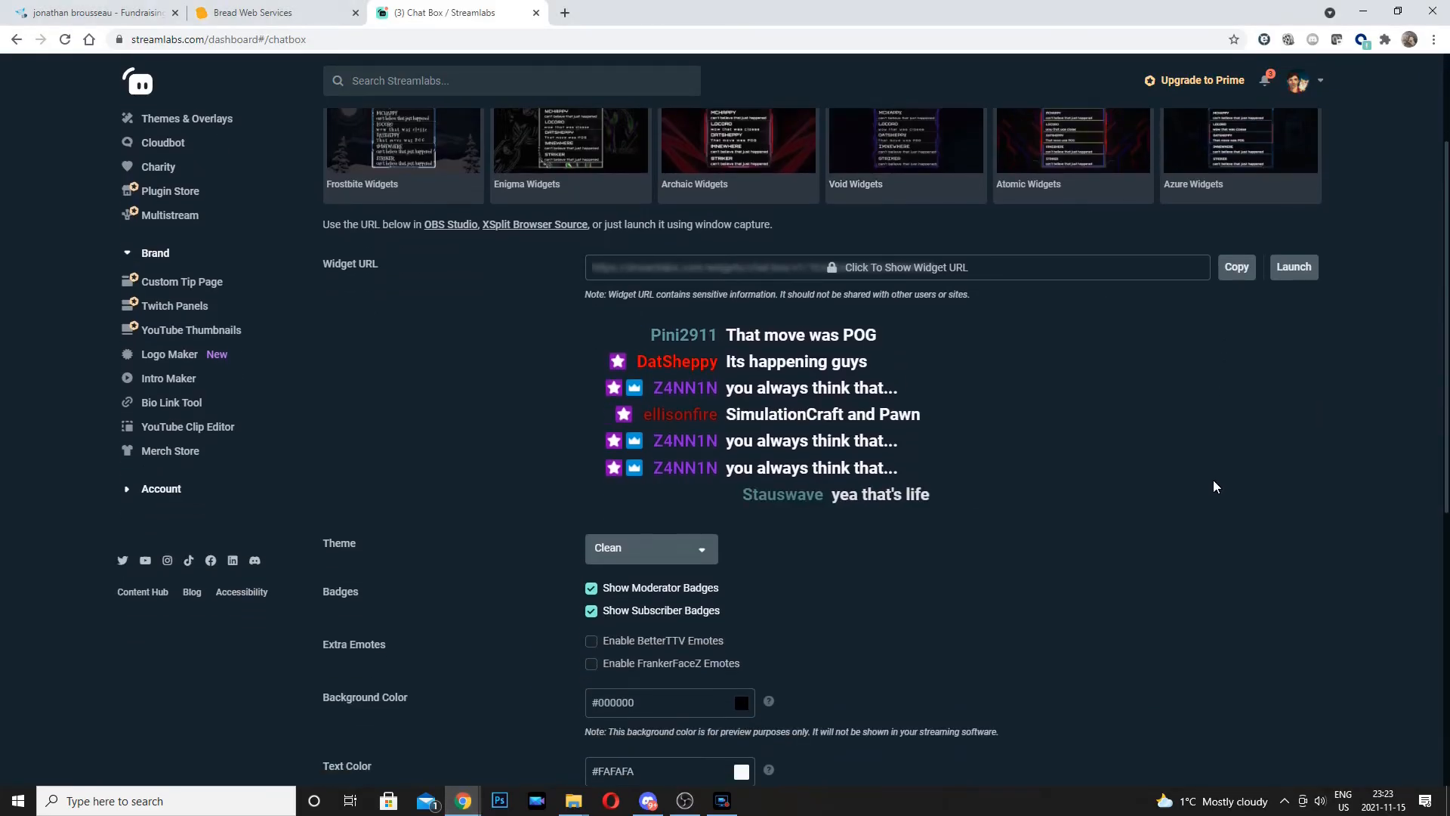
{"action": "scroll", "coordinate": [1203, 478], "scroll_direction": "up", "scroll_amount": 5}
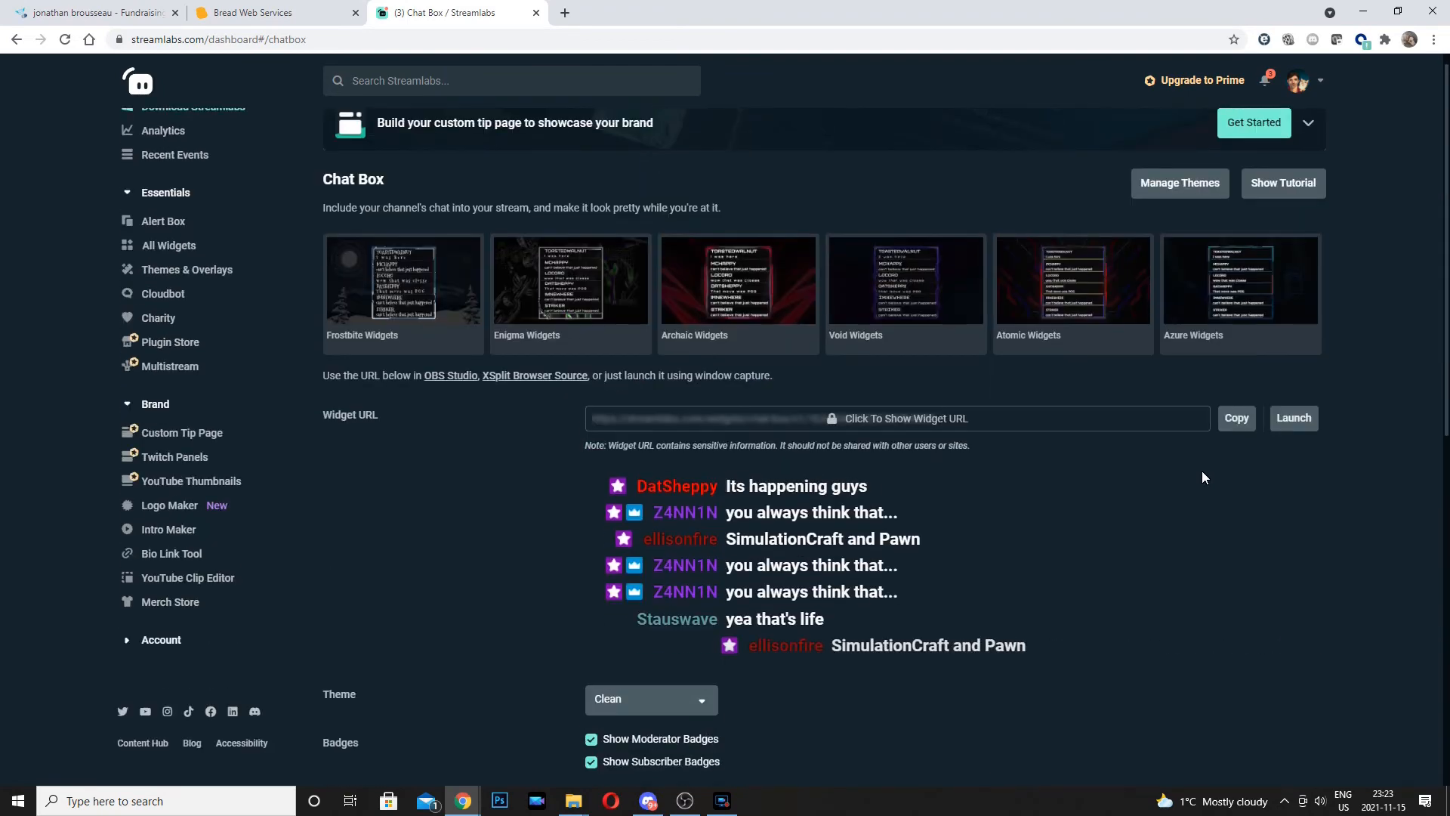
{"action": "scroll", "coordinate": [1204, 477], "scroll_direction": "down", "scroll_amount": 9}
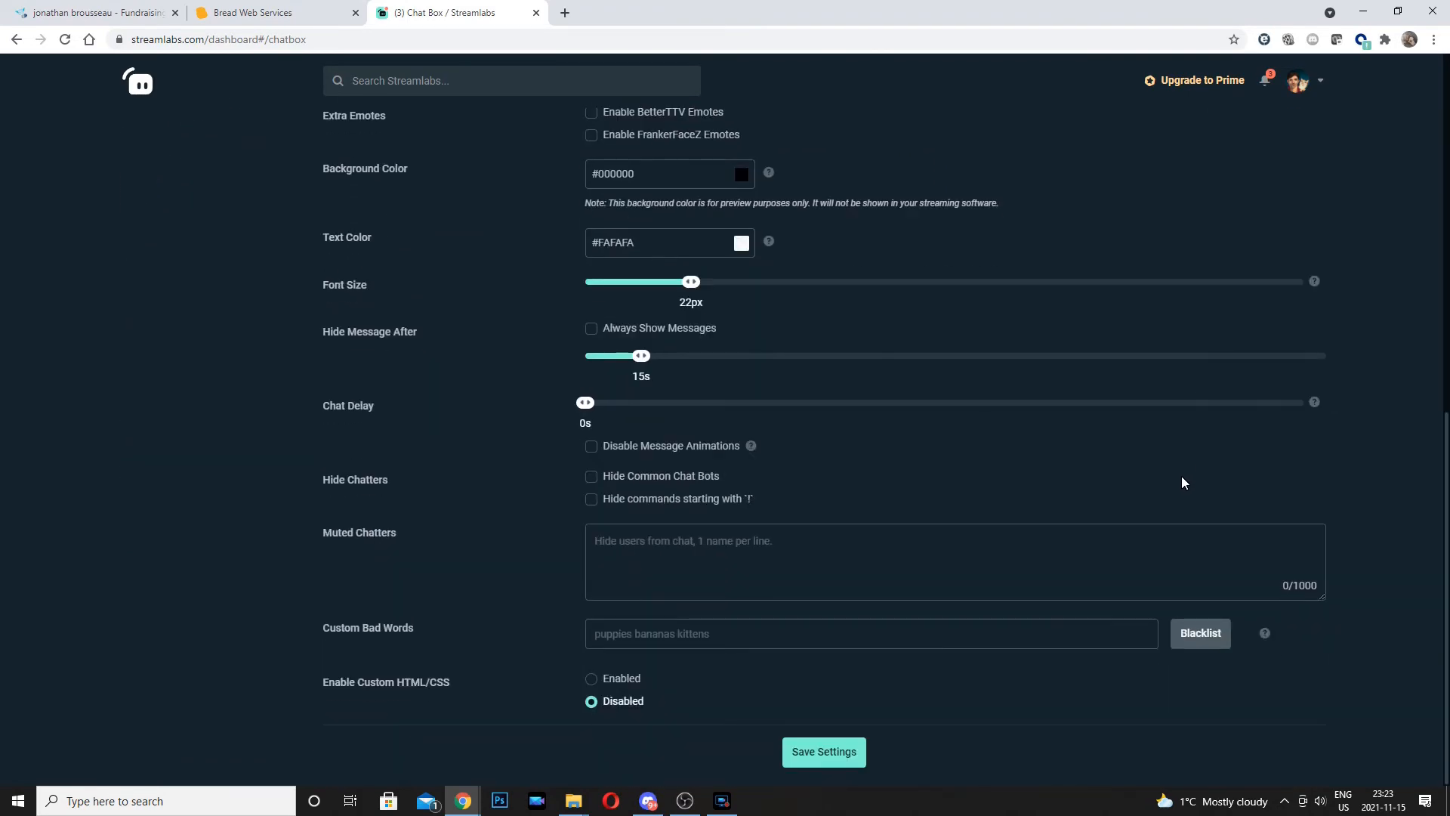
{"action": "left_click", "coordinate": [832, 749]}
Step: Launch the Chat Box widget in its own window, move it toward the middle of the screen and minimize it
{"action": "scroll", "coordinate": [1081, 492], "scroll_direction": "up", "scroll_amount": 9}
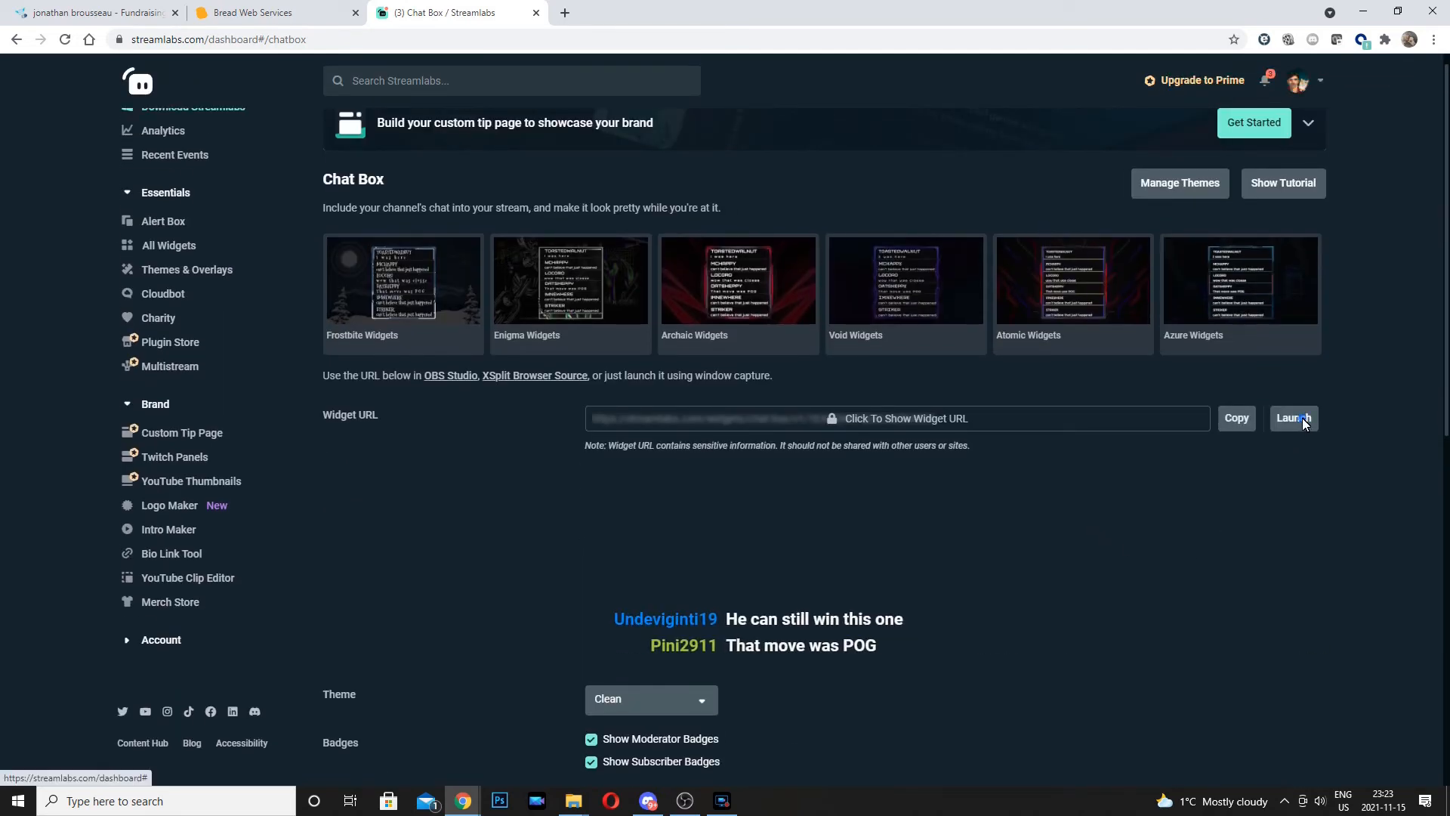
{"action": "left_click", "coordinate": [1303, 423]}
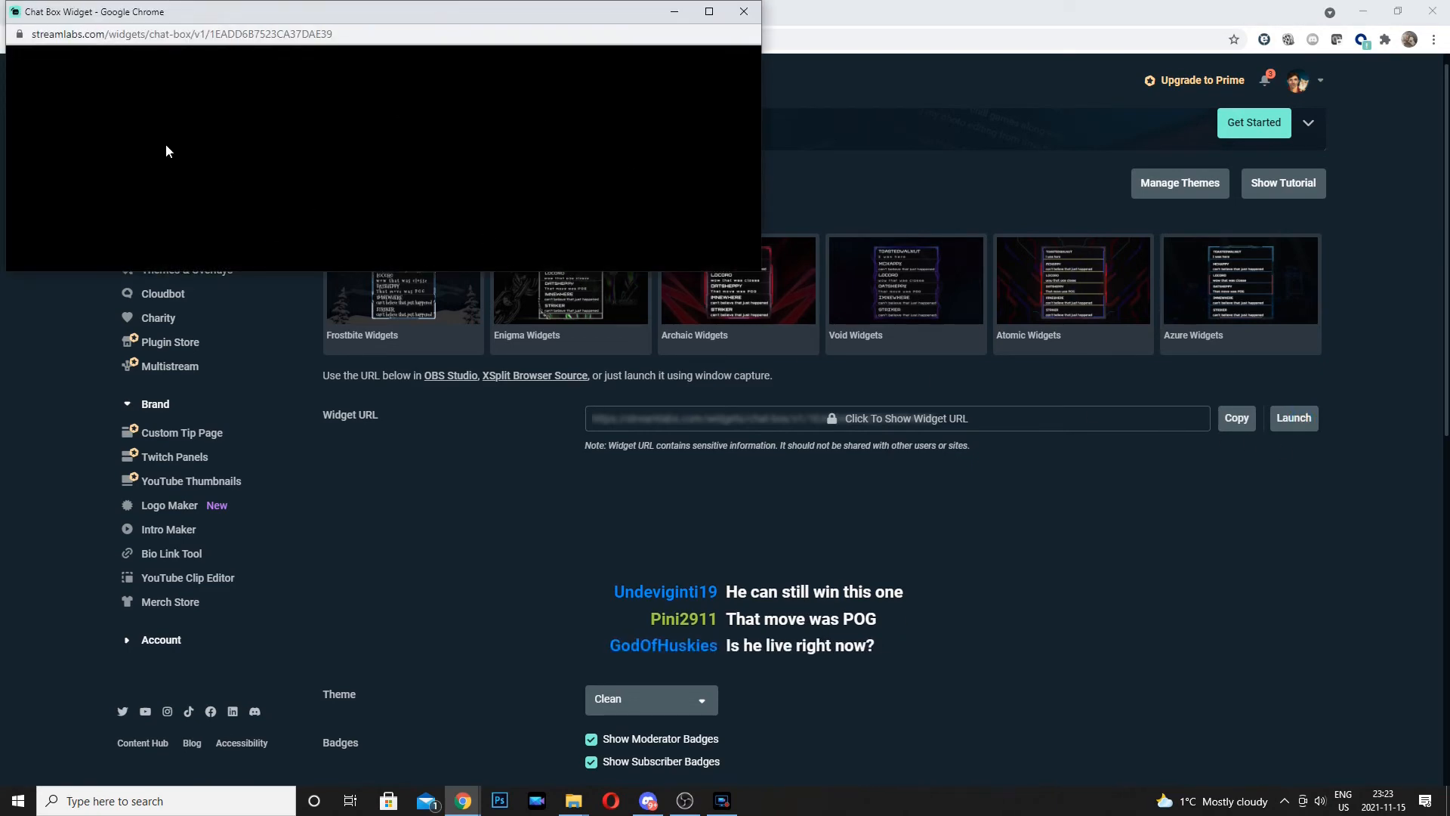
{"action": "scroll", "coordinate": [786, 494], "scroll_direction": "down", "scroll_amount": 3}
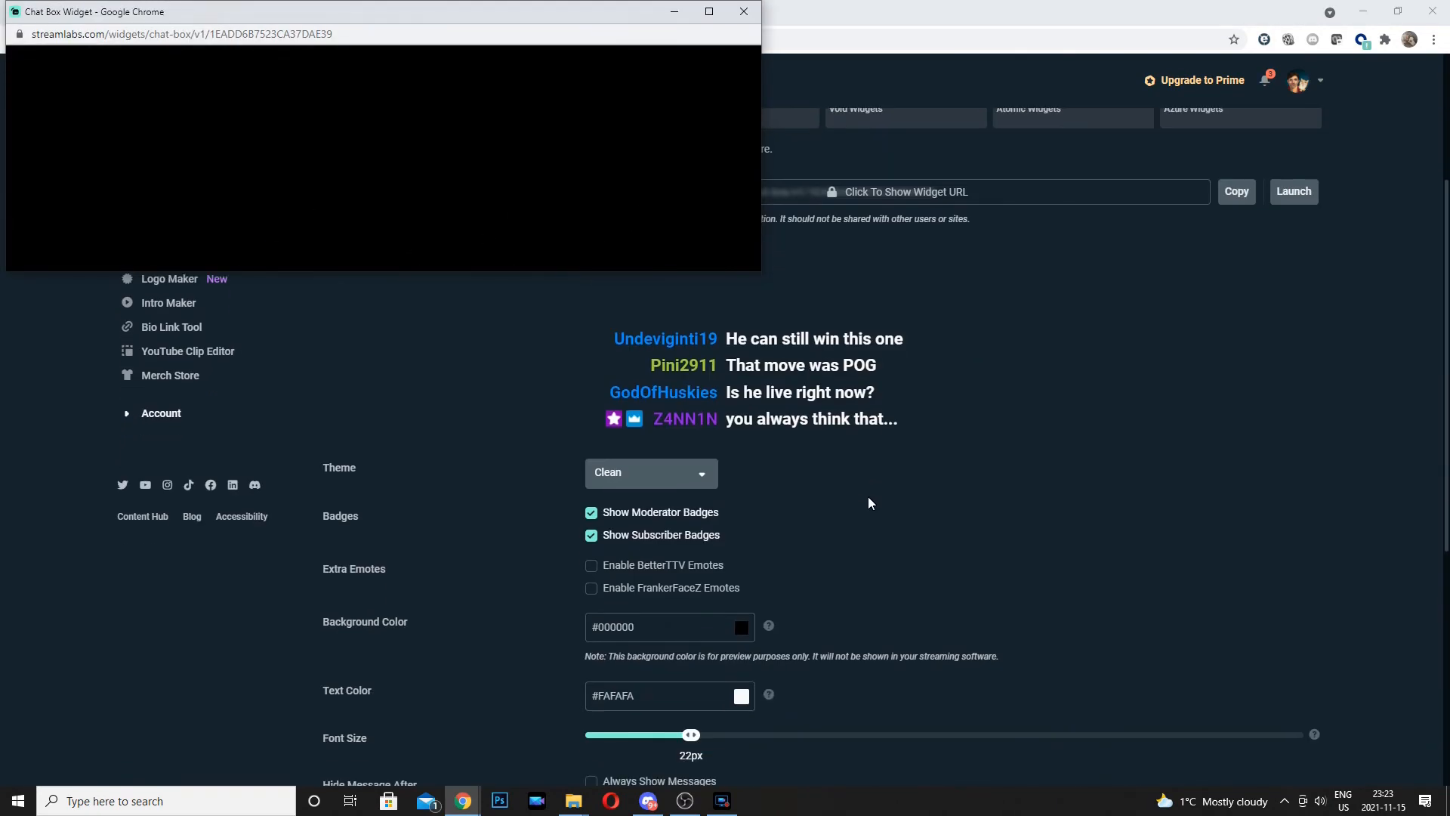
{"action": "scroll", "coordinate": [845, 494], "scroll_direction": "up", "scroll_amount": 3}
{"action": "left_click_drag", "start_coordinate": [636, 15], "coordinate": [762, 203]}
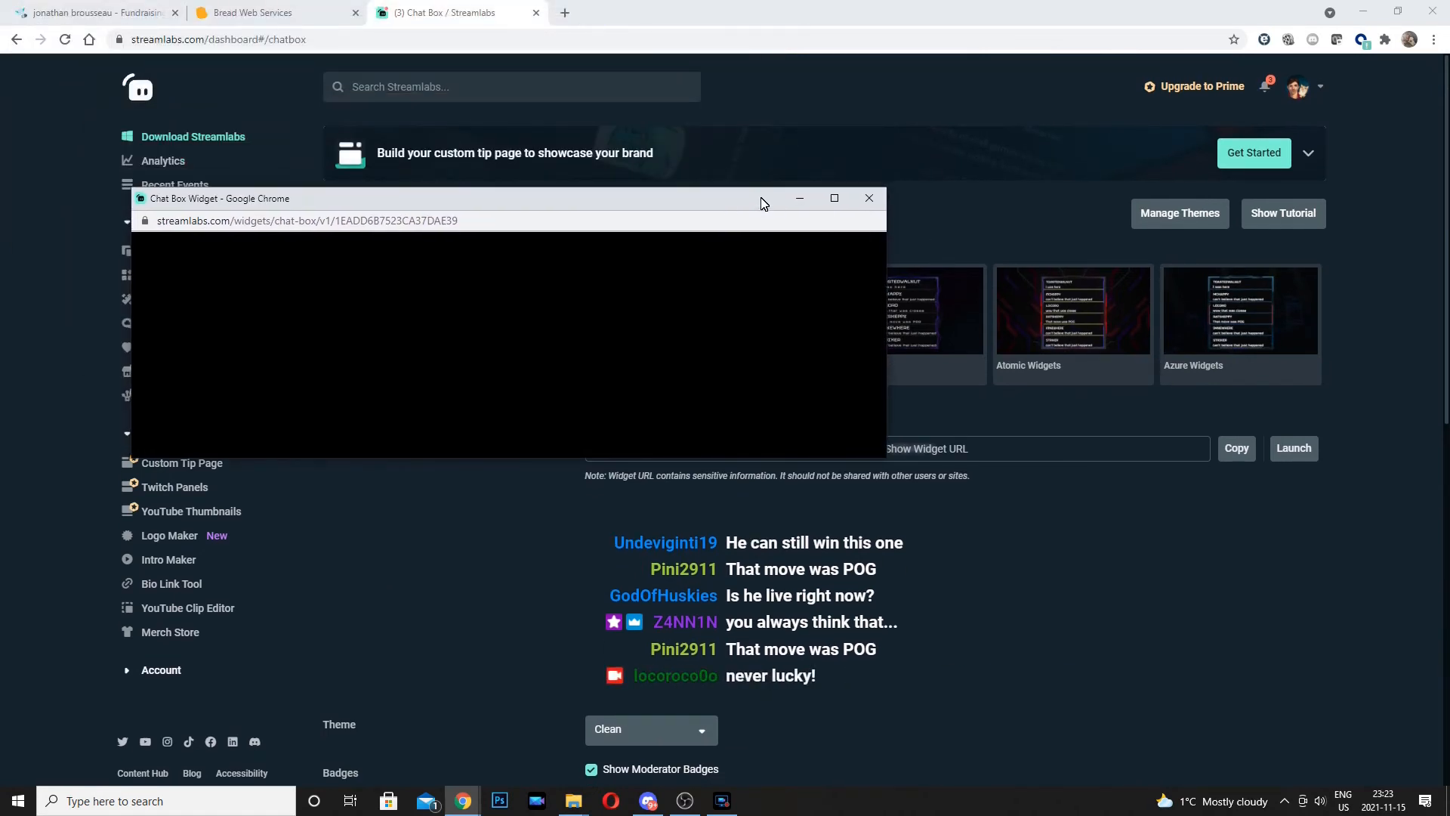
{"action": "left_click", "coordinate": [800, 199]}
Step: Look over the Chat Box settings once more and switch back to the scene in OBS Studio
{"action": "scroll", "coordinate": [982, 461], "scroll_direction": "down", "scroll_amount": 9}
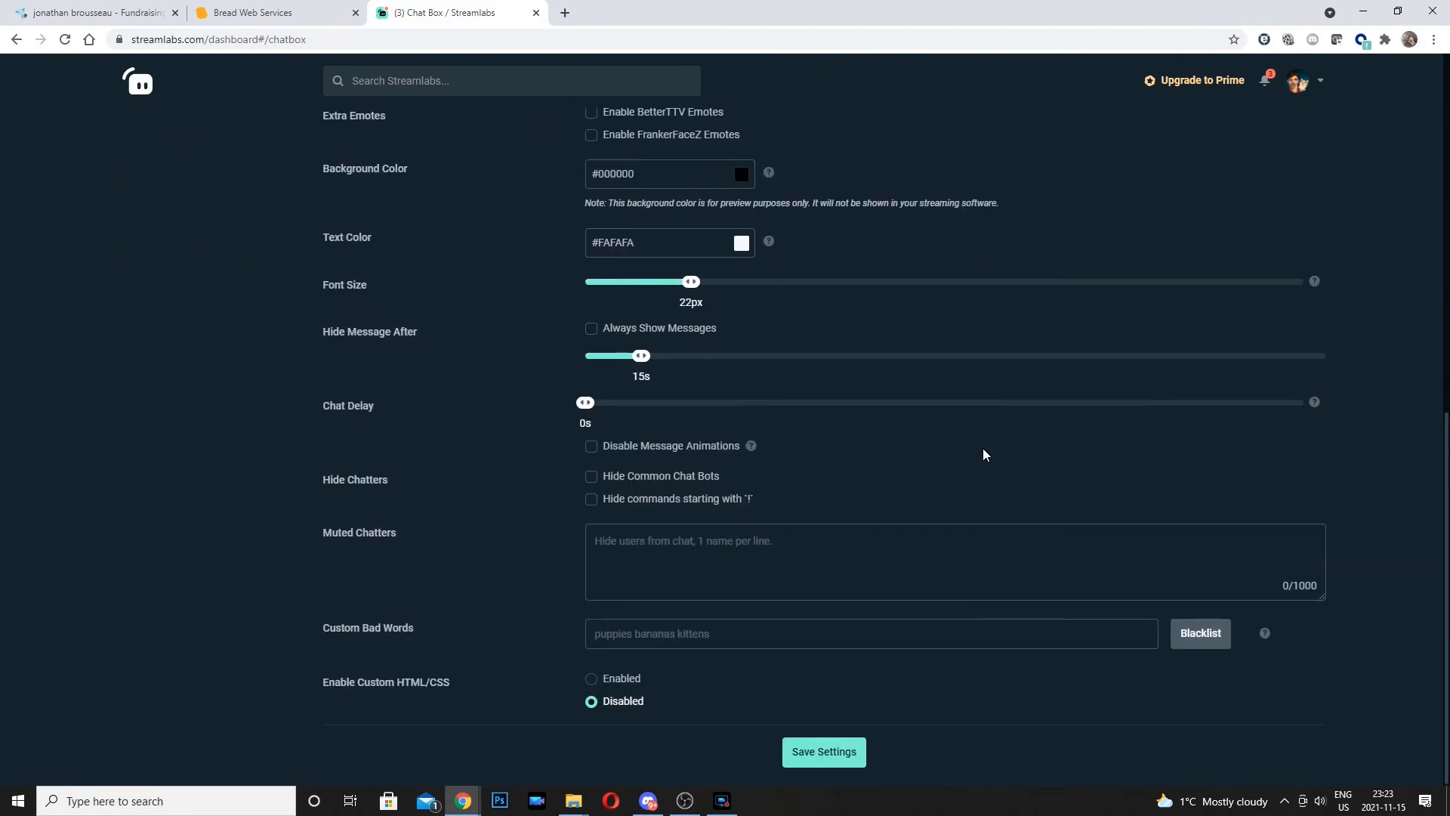
{"action": "scroll", "coordinate": [983, 449], "scroll_direction": "up", "scroll_amount": 10}
{"action": "left_click", "coordinate": [684, 800]}
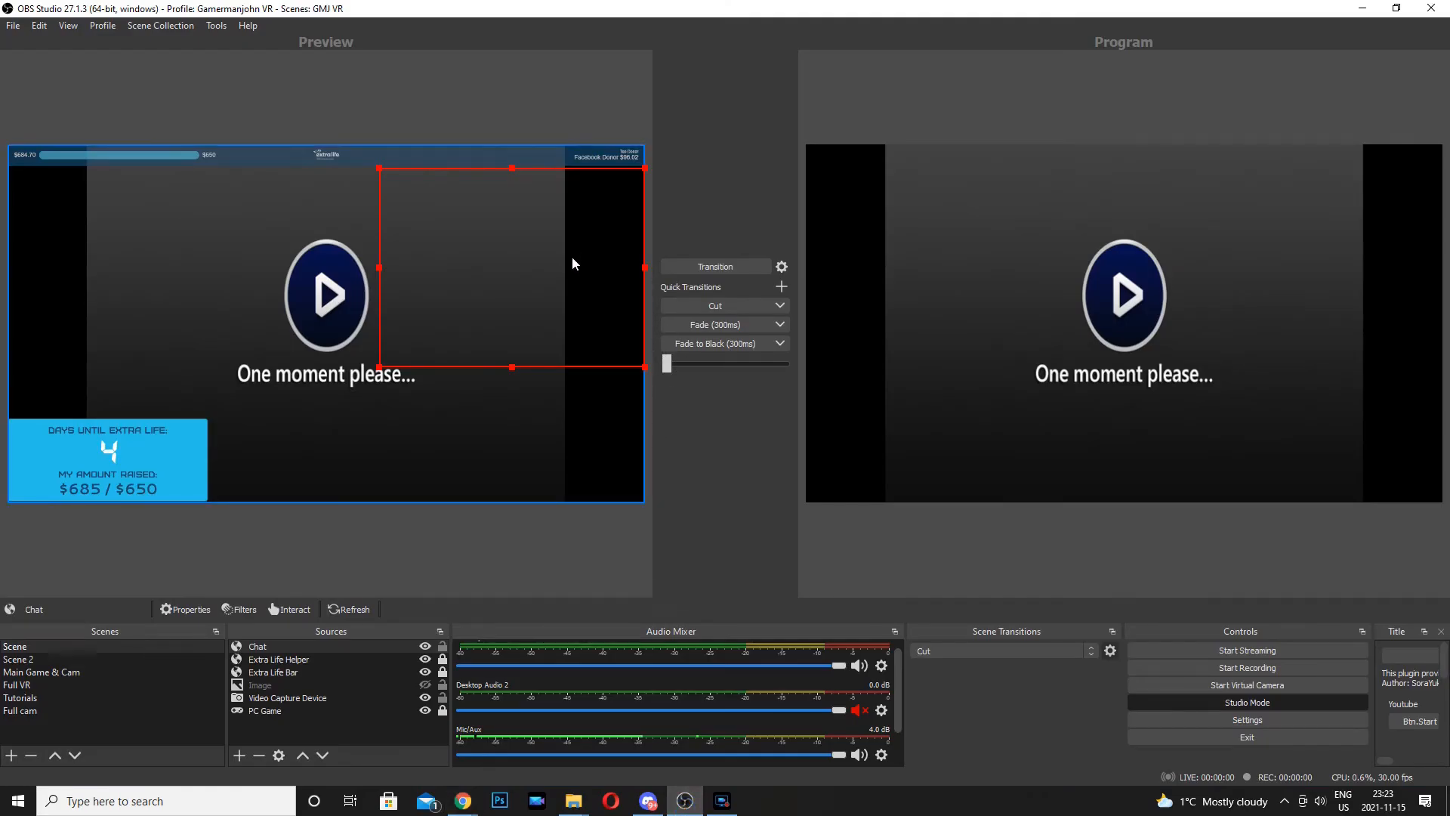
Step: Switch to the Streamlabs dashboard in Chrome, open the Alert Box page and dismiss the tutorial
{"action": "mouse_move", "coordinate": [463, 799]}
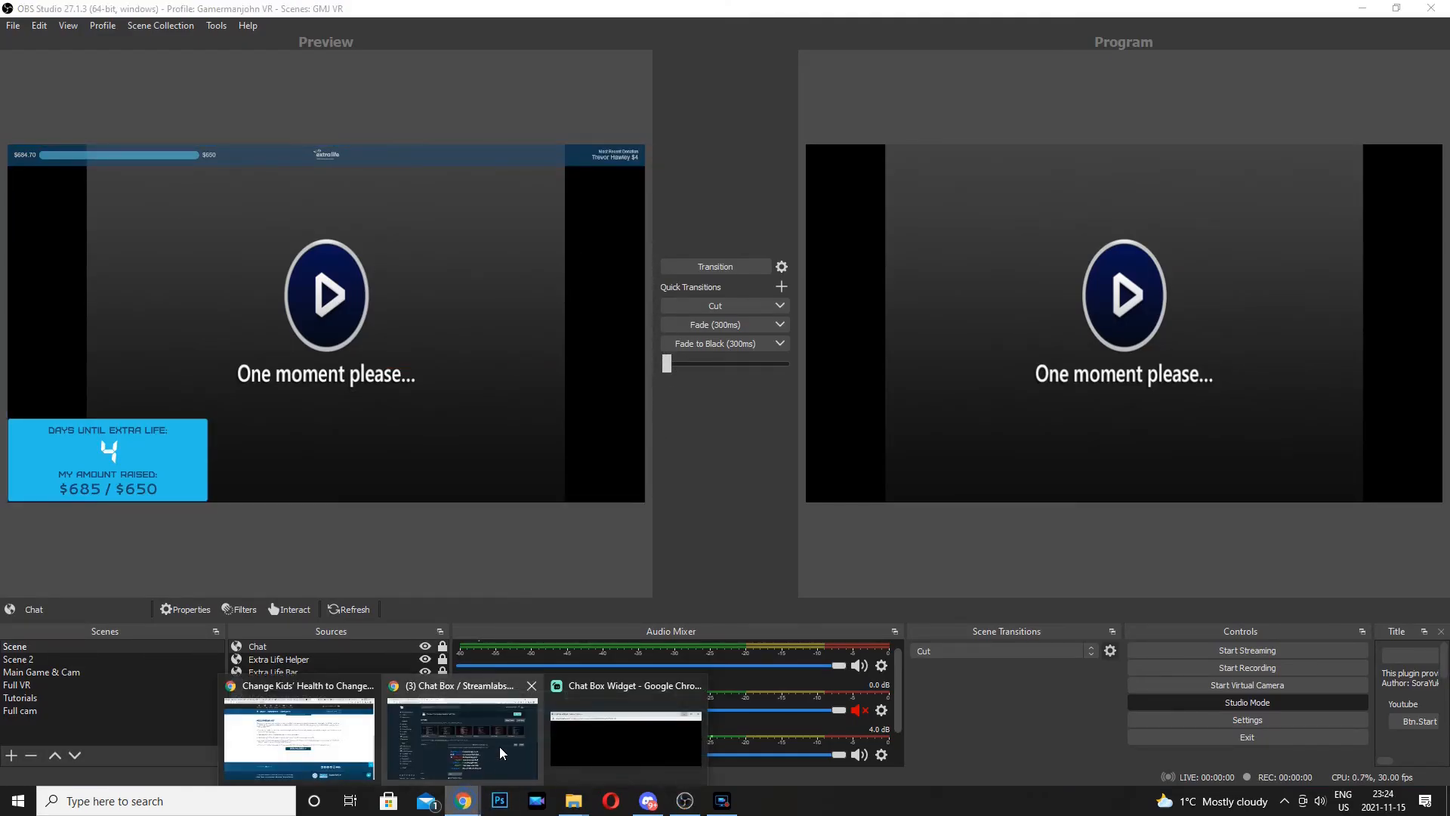
{"action": "left_click", "coordinate": [495, 731]}
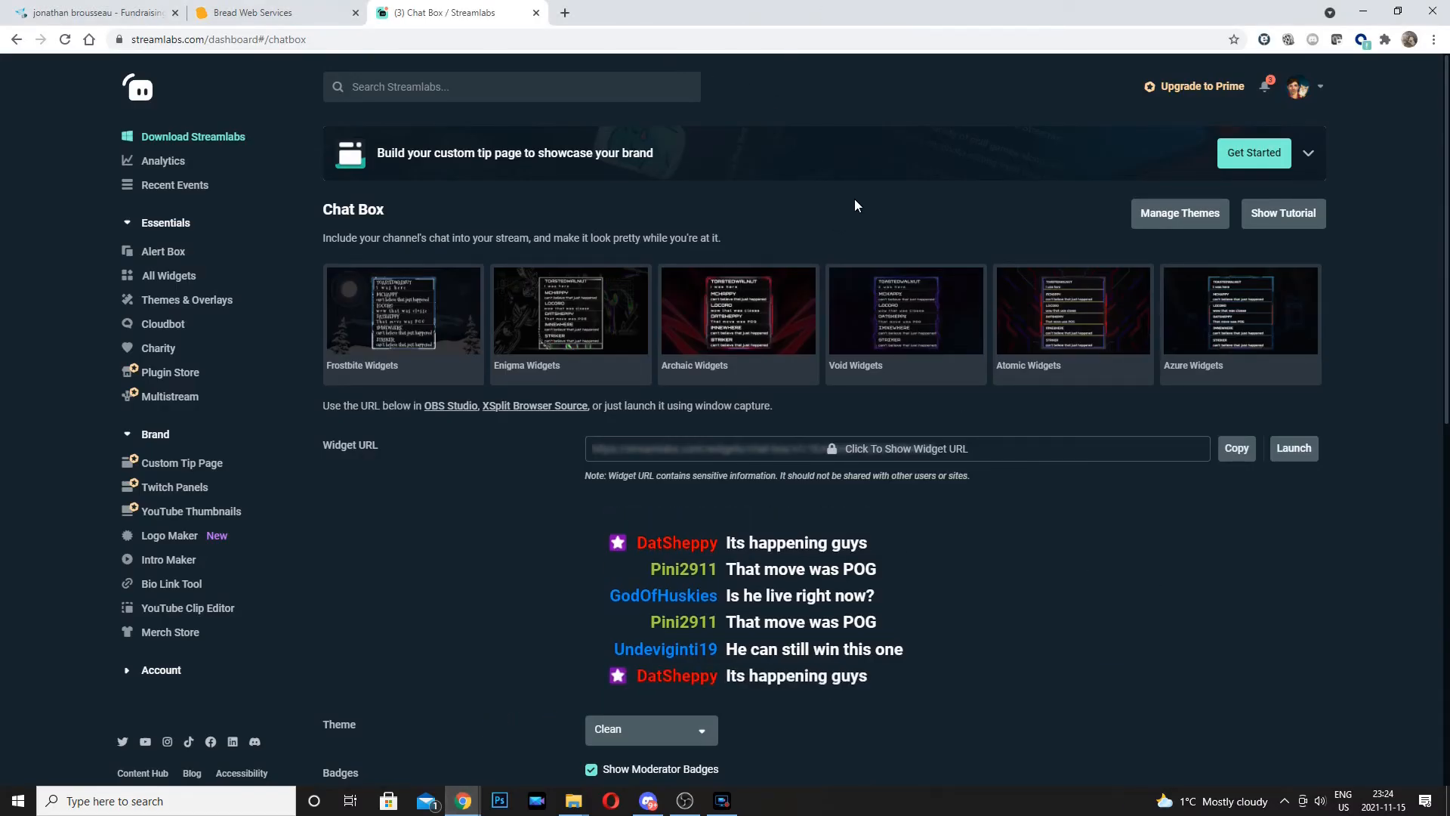
{"action": "left_click", "coordinate": [163, 250]}
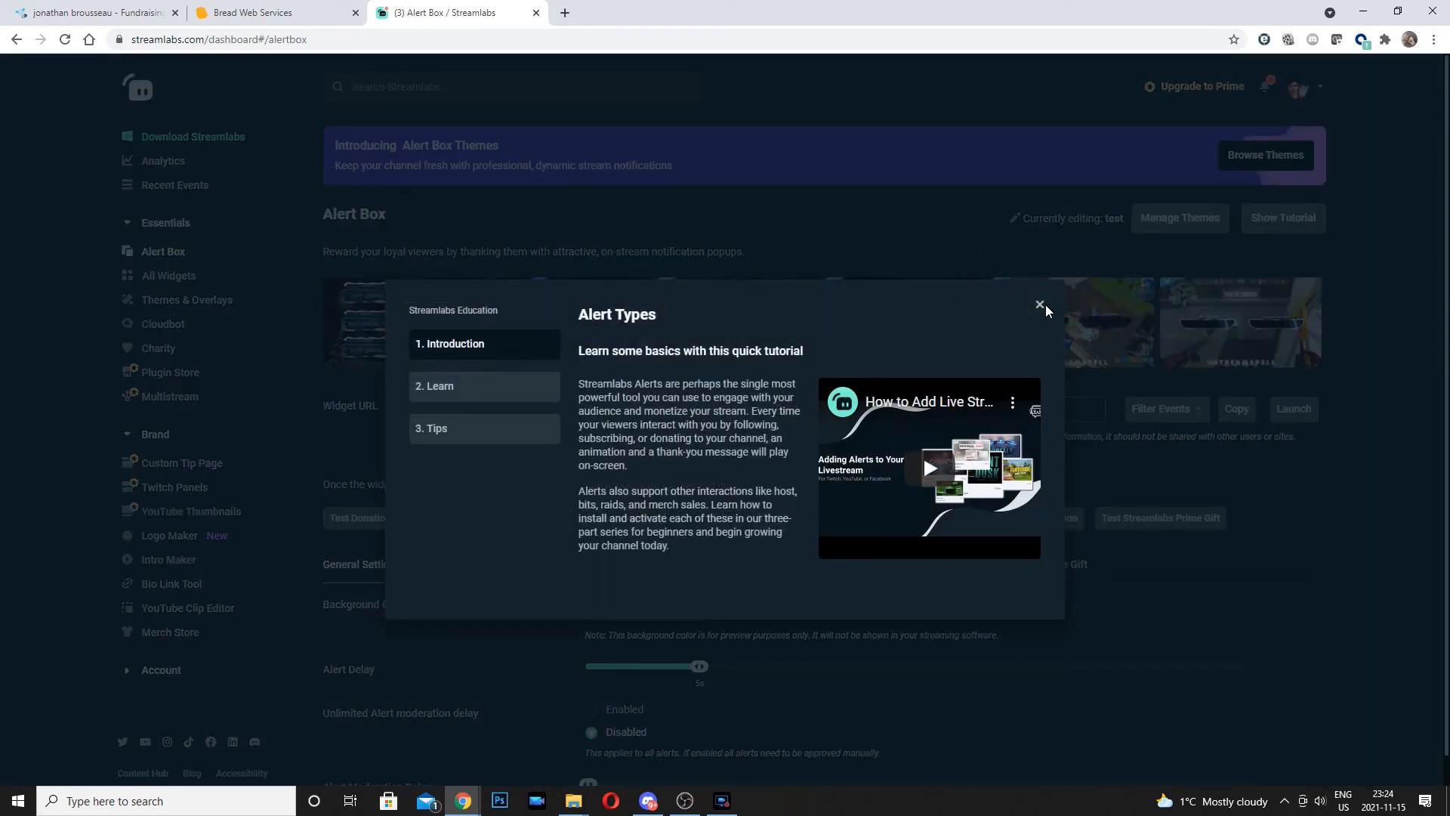
{"action": "left_click", "coordinate": [1040, 305]}
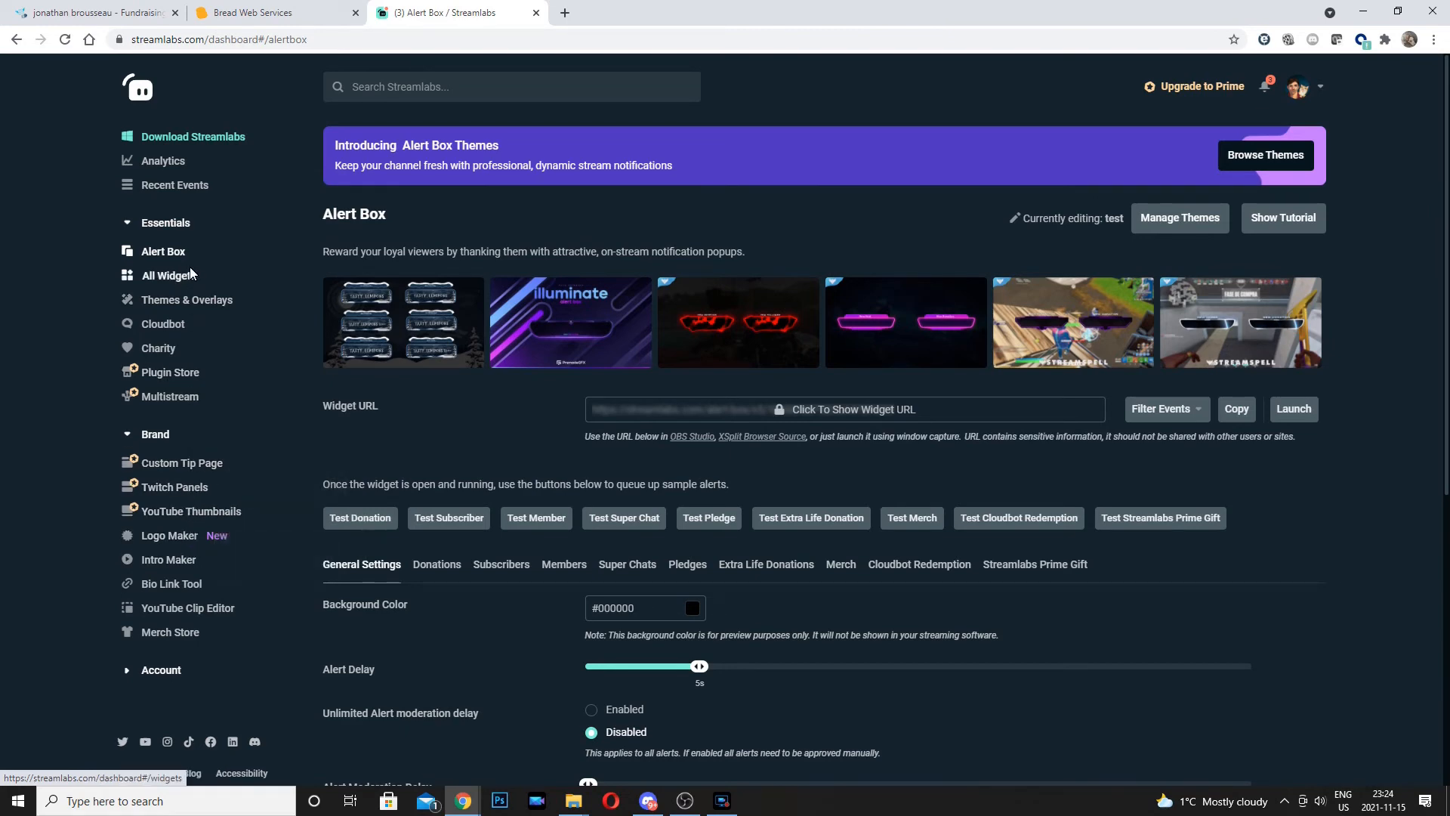
Step: Open the Streamlabs Charity page in a separate background tab
{"action": "scroll", "coordinate": [192, 314], "scroll_direction": "down", "scroll_amount": 3}
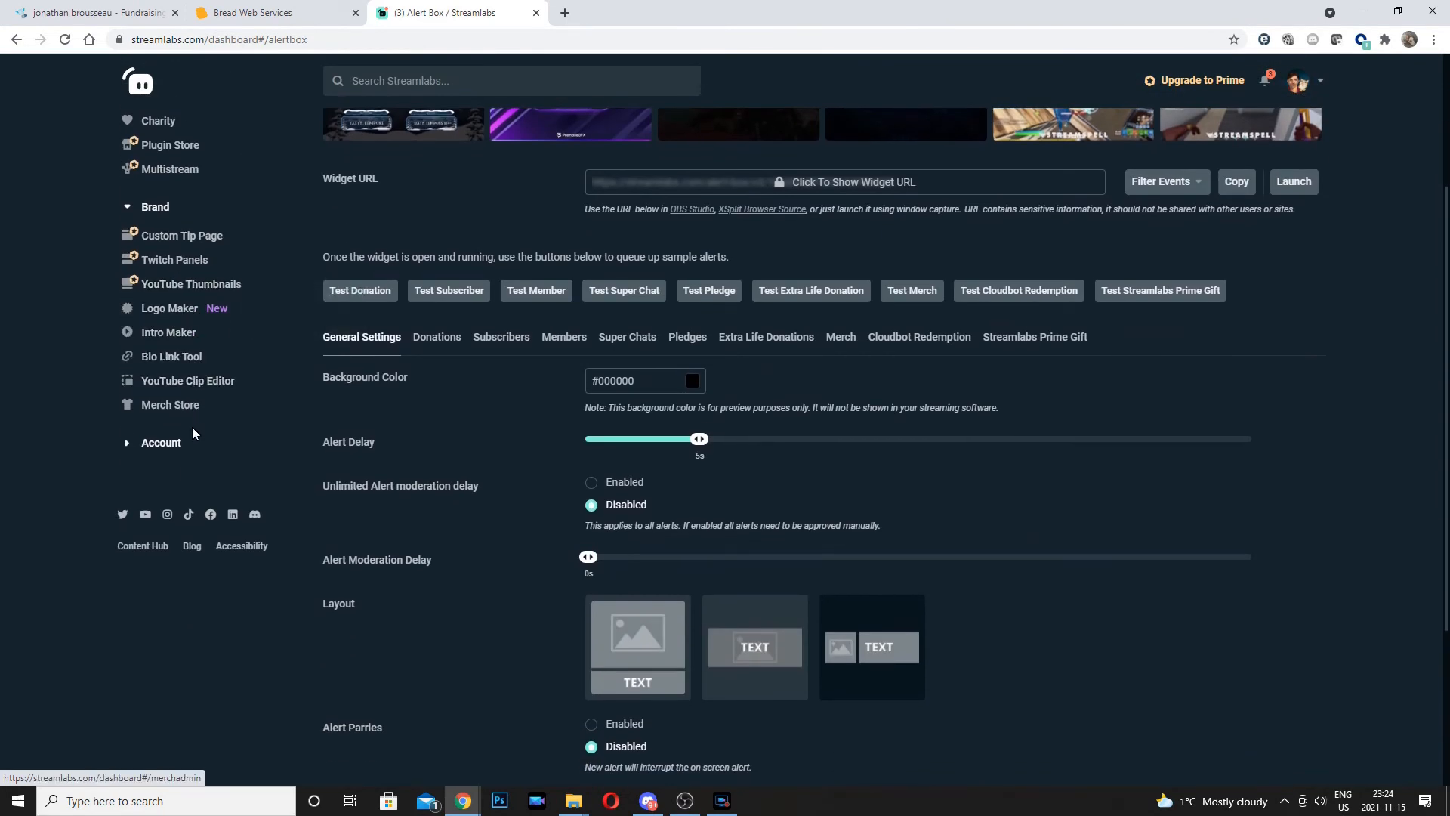
{"action": "scroll", "coordinate": [192, 427], "scroll_direction": "up", "scroll_amount": 2}
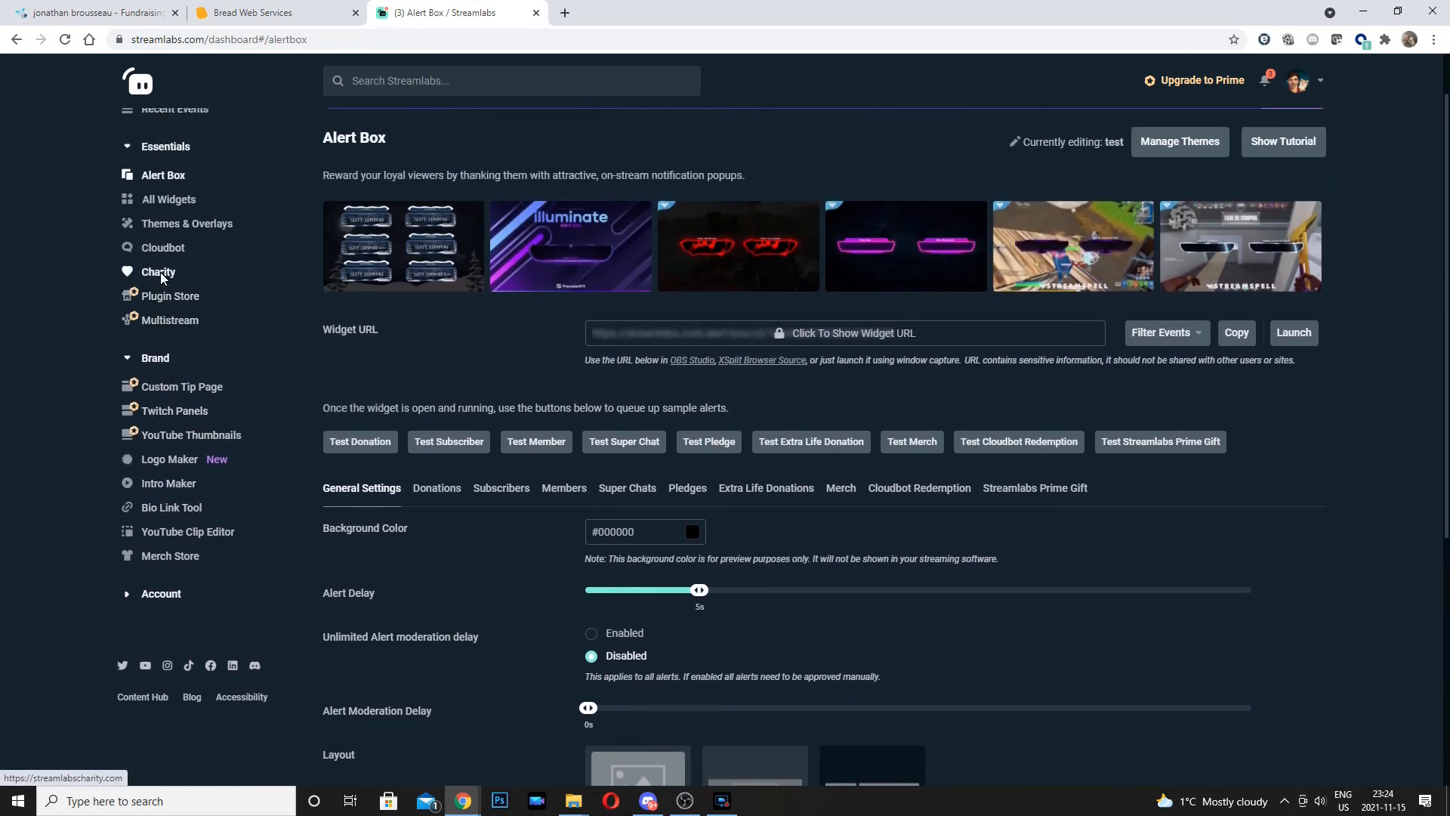
{"action": "middle_click", "coordinate": [159, 272]}
Step: Open the Integrations section of the Streamlabs account settings to check the Extra Life link
{"action": "scroll", "coordinate": [127, 524], "scroll_direction": "down", "scroll_amount": 1}
{"action": "left_click", "coordinate": [127, 521]}
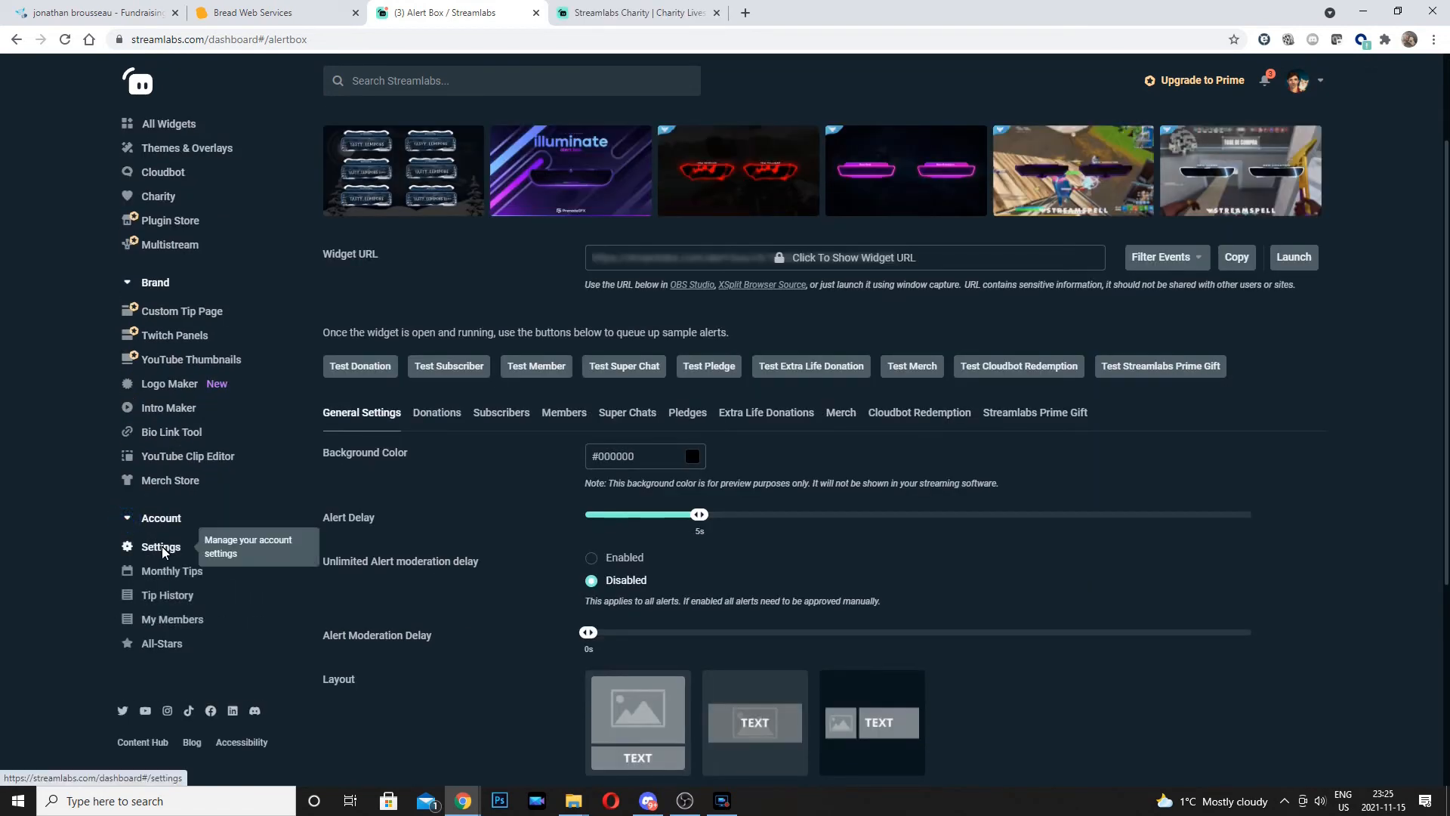
{"action": "left_click", "coordinate": [162, 547]}
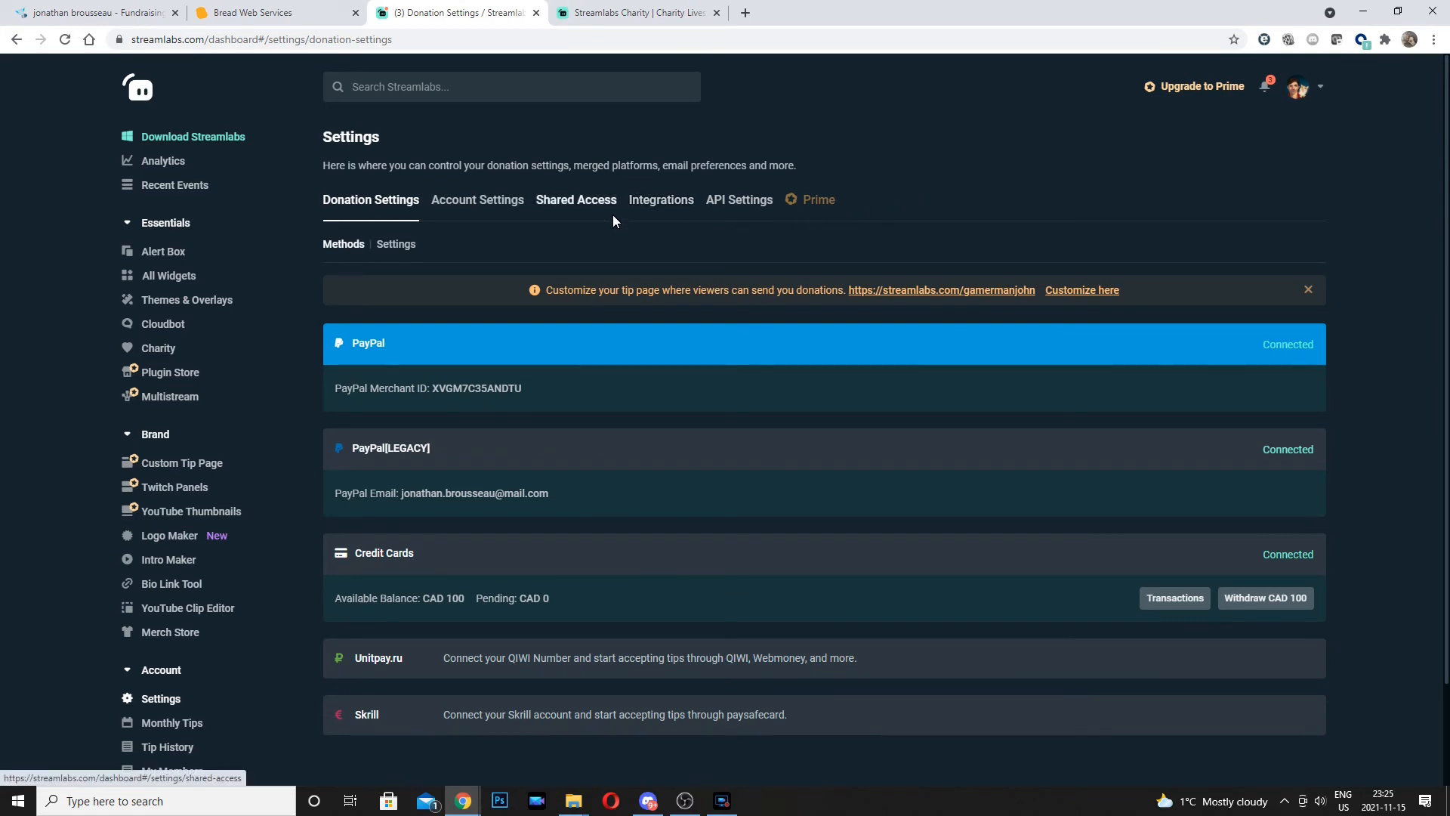
{"action": "scroll", "coordinate": [613, 219], "scroll_direction": "down", "scroll_amount": 1}
{"action": "scroll", "coordinate": [767, 233], "scroll_direction": "up", "scroll_amount": 1}
{"action": "left_click", "coordinate": [668, 198]}
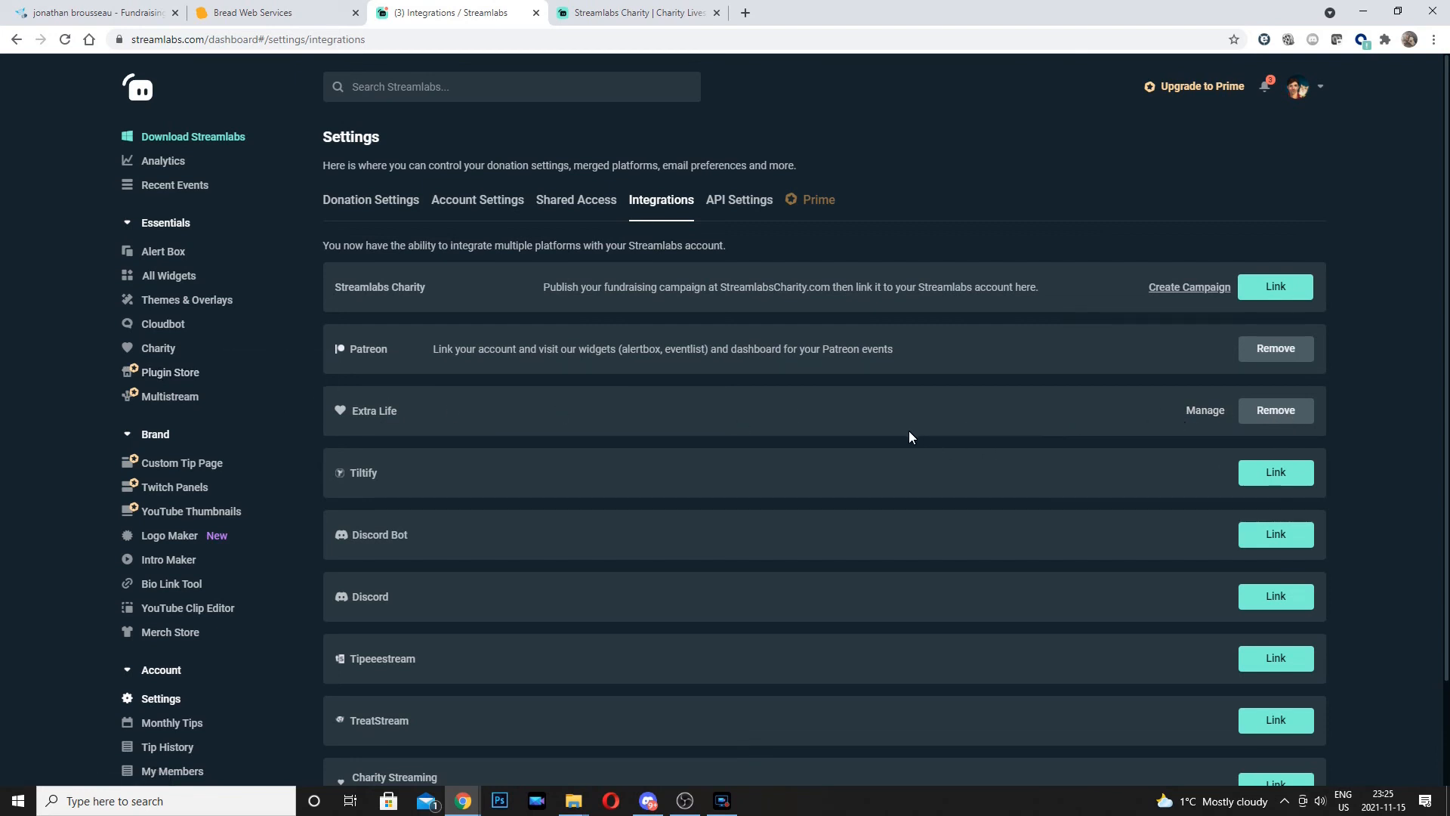
Step: Return to the Alert Box page, look over its general settings and open the Extra Life Donations alert settings
{"action": "left_click", "coordinate": [152, 253]}
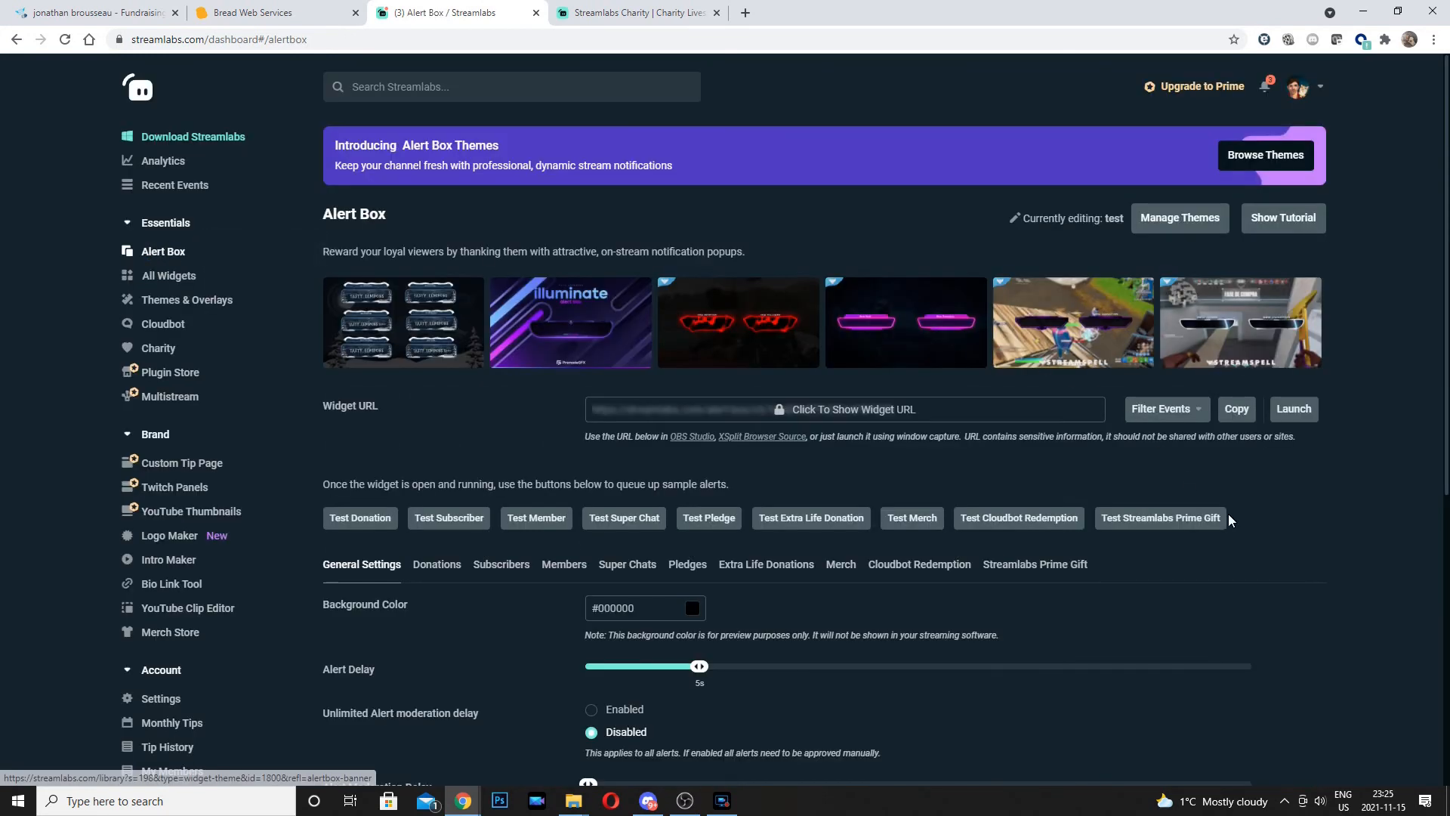
{"action": "scroll", "coordinate": [1228, 514], "scroll_direction": "down", "scroll_amount": 1}
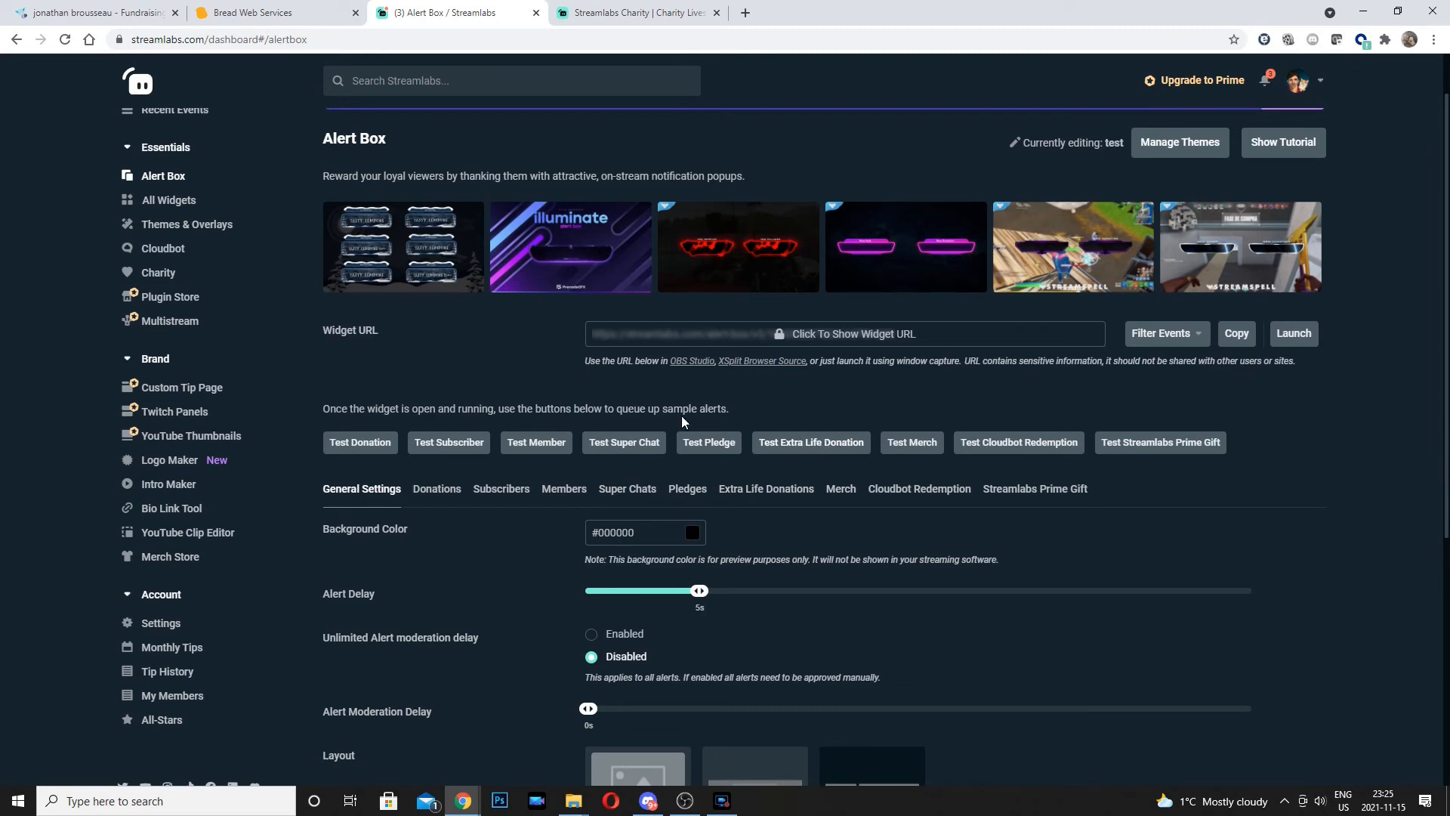
{"action": "scroll", "coordinate": [551, 416], "scroll_direction": "down", "scroll_amount": 5}
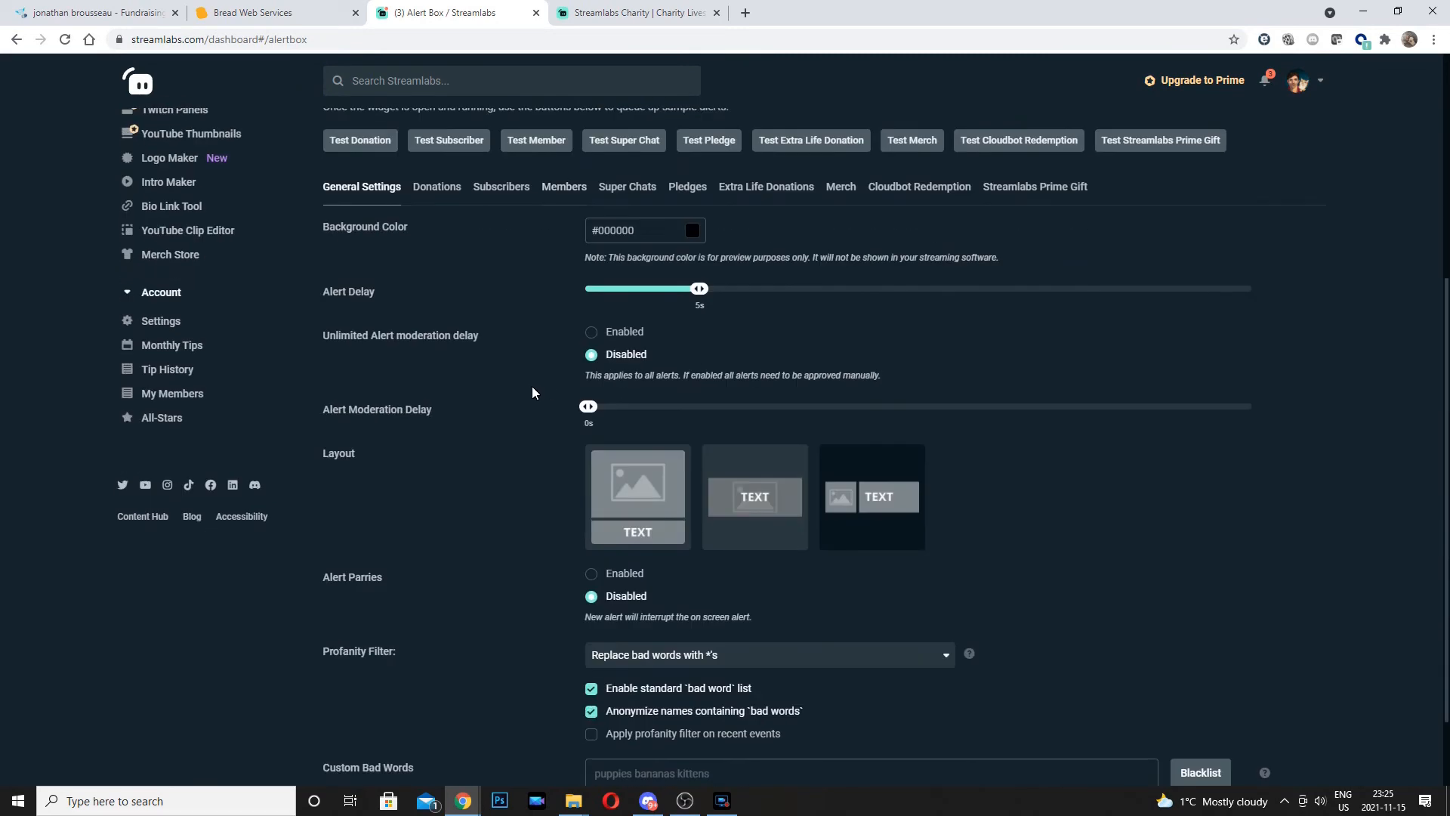
{"action": "scroll", "coordinate": [510, 387], "scroll_direction": "up", "scroll_amount": 4}
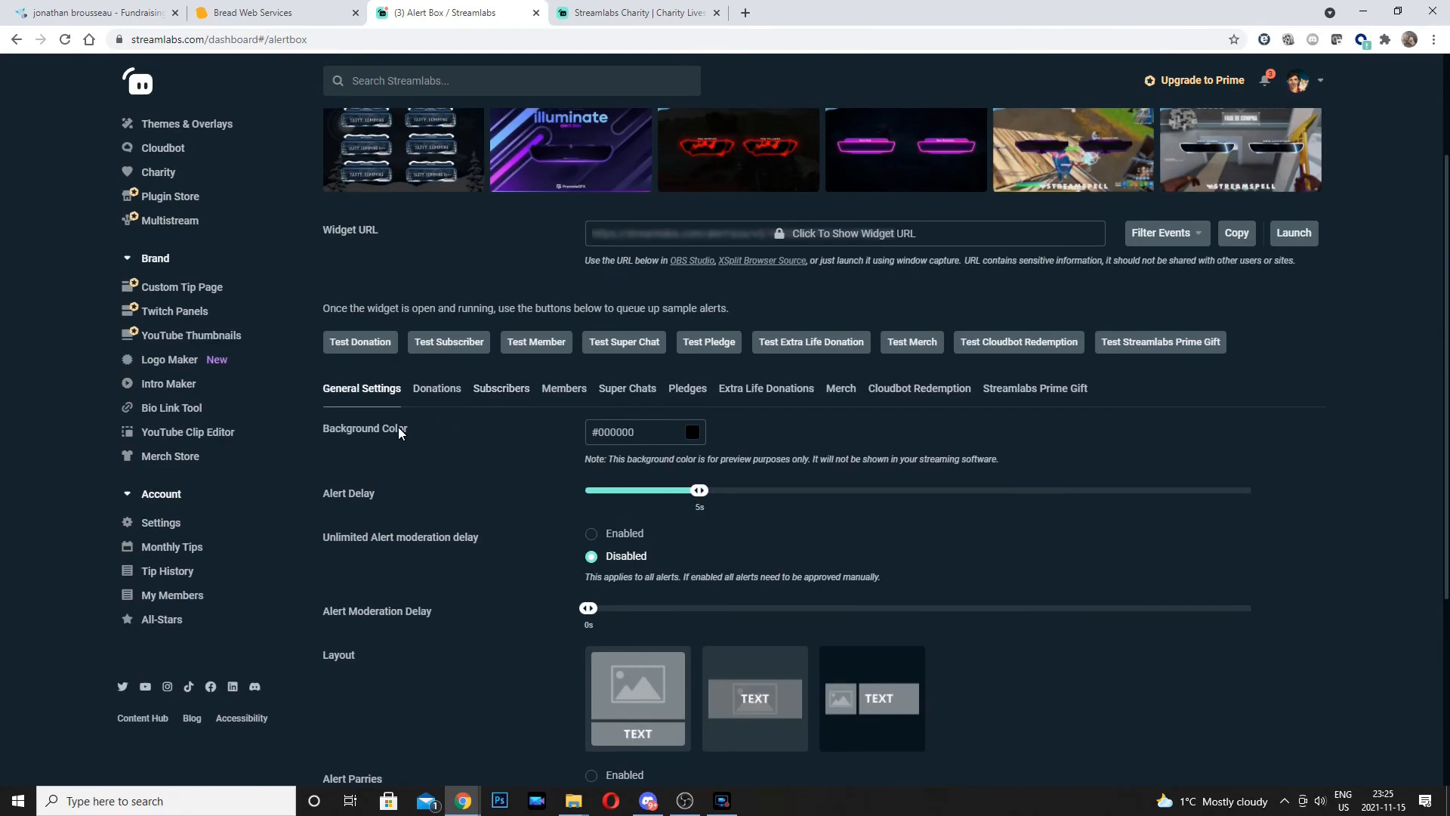
{"action": "left_click", "coordinate": [790, 389]}
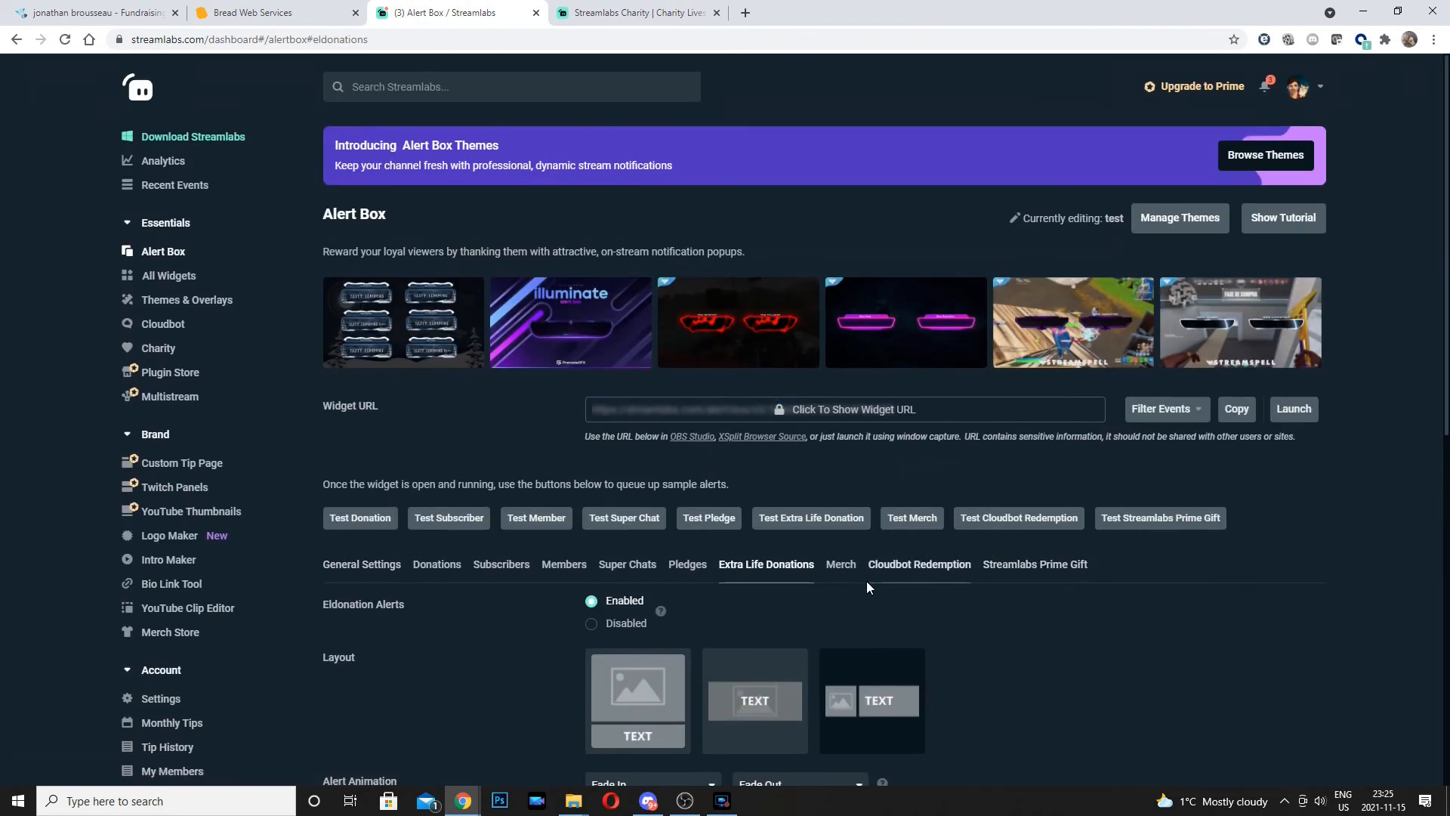
Step: Review the Extra Life donation alert's layout, message, image, sound and duration options and save the settings
{"action": "scroll", "coordinate": [735, 482], "scroll_direction": "down", "scroll_amount": 1}
{"action": "scroll", "coordinate": [823, 544], "scroll_direction": "down", "scroll_amount": 4}
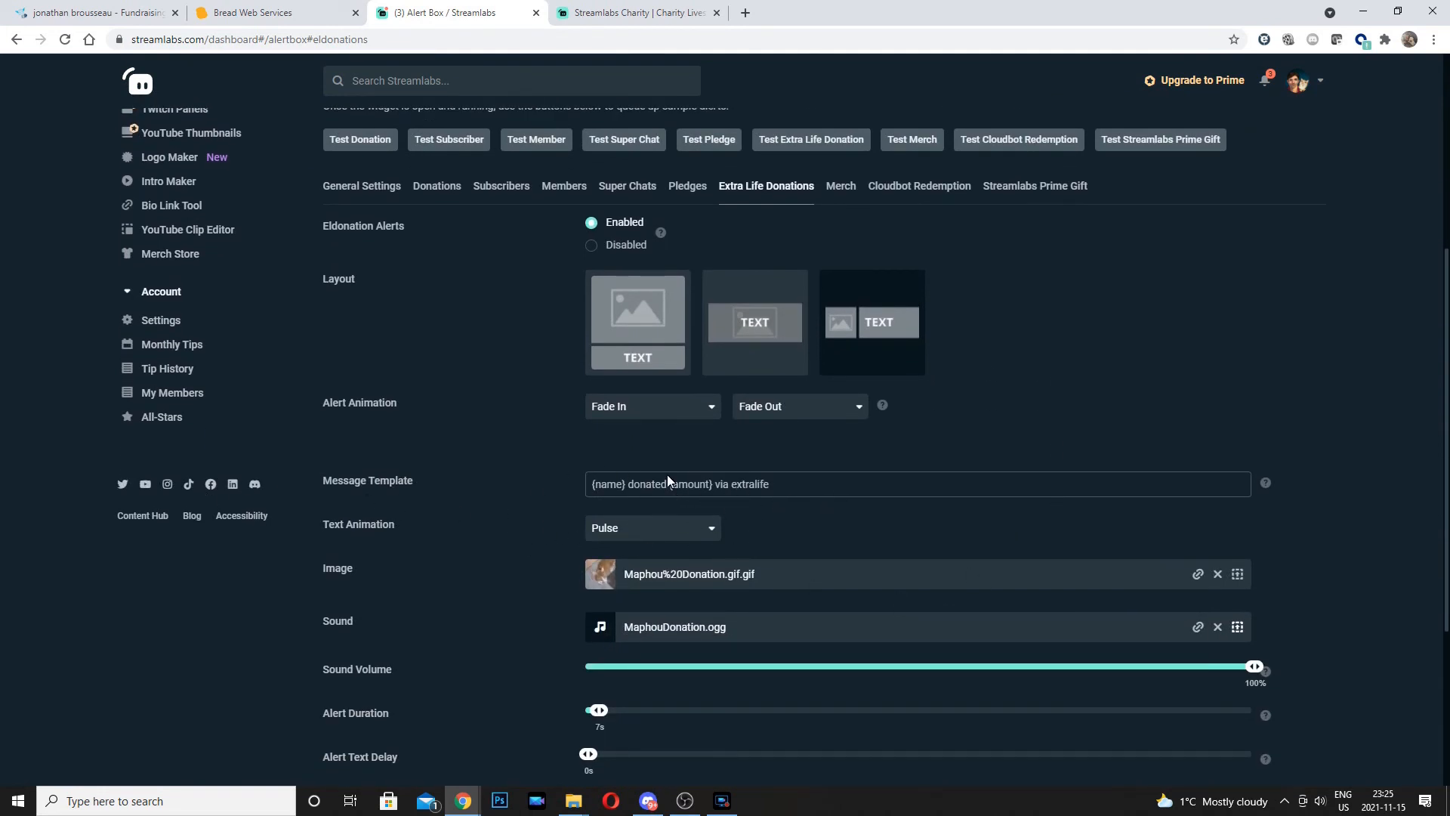
{"action": "scroll", "coordinate": [903, 405], "scroll_direction": "down", "scroll_amount": 1}
{"action": "scroll", "coordinate": [765, 369], "scroll_direction": "down", "scroll_amount": 2}
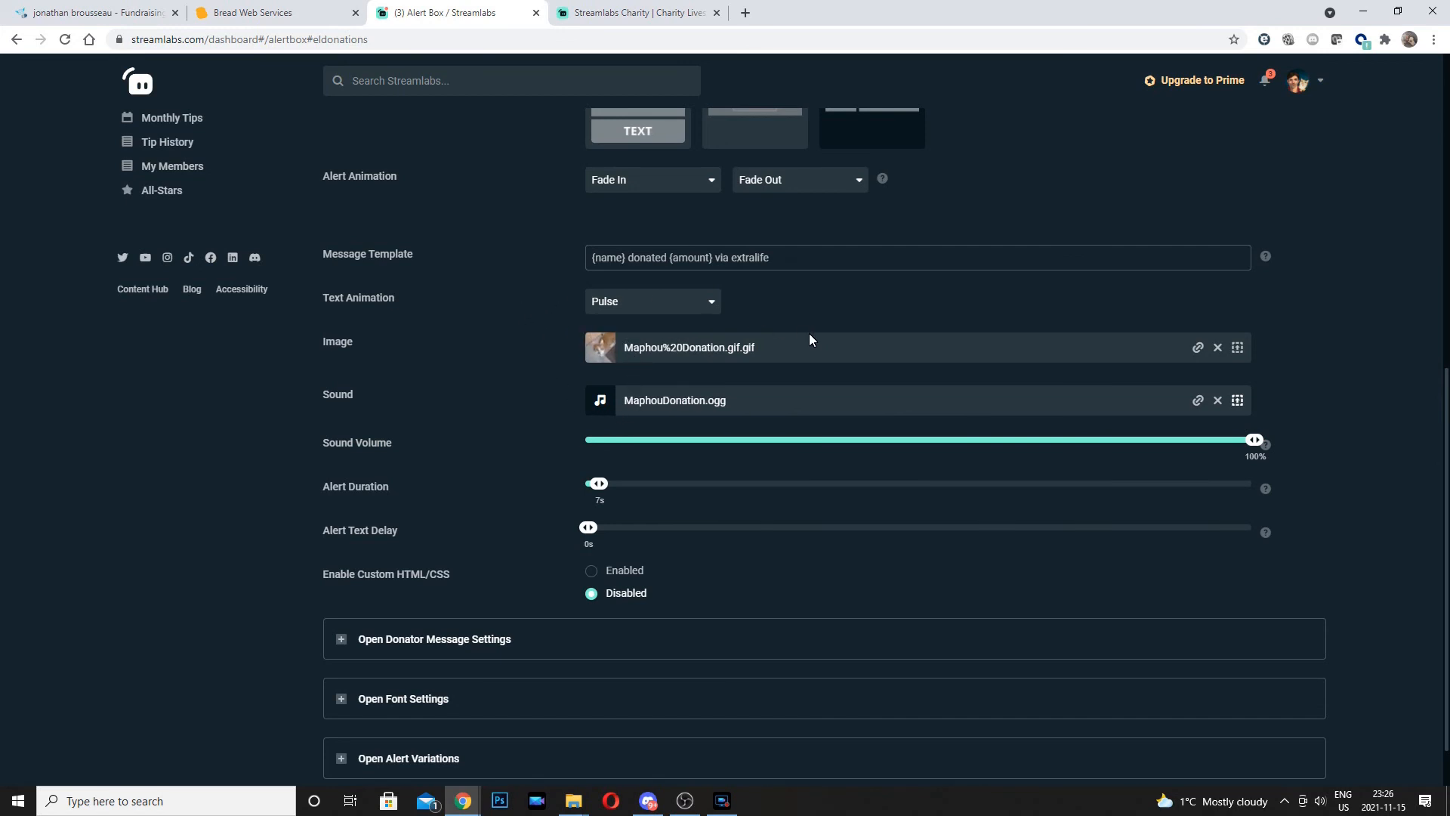
{"action": "scroll", "coordinate": [809, 333], "scroll_direction": "down", "scroll_amount": 1}
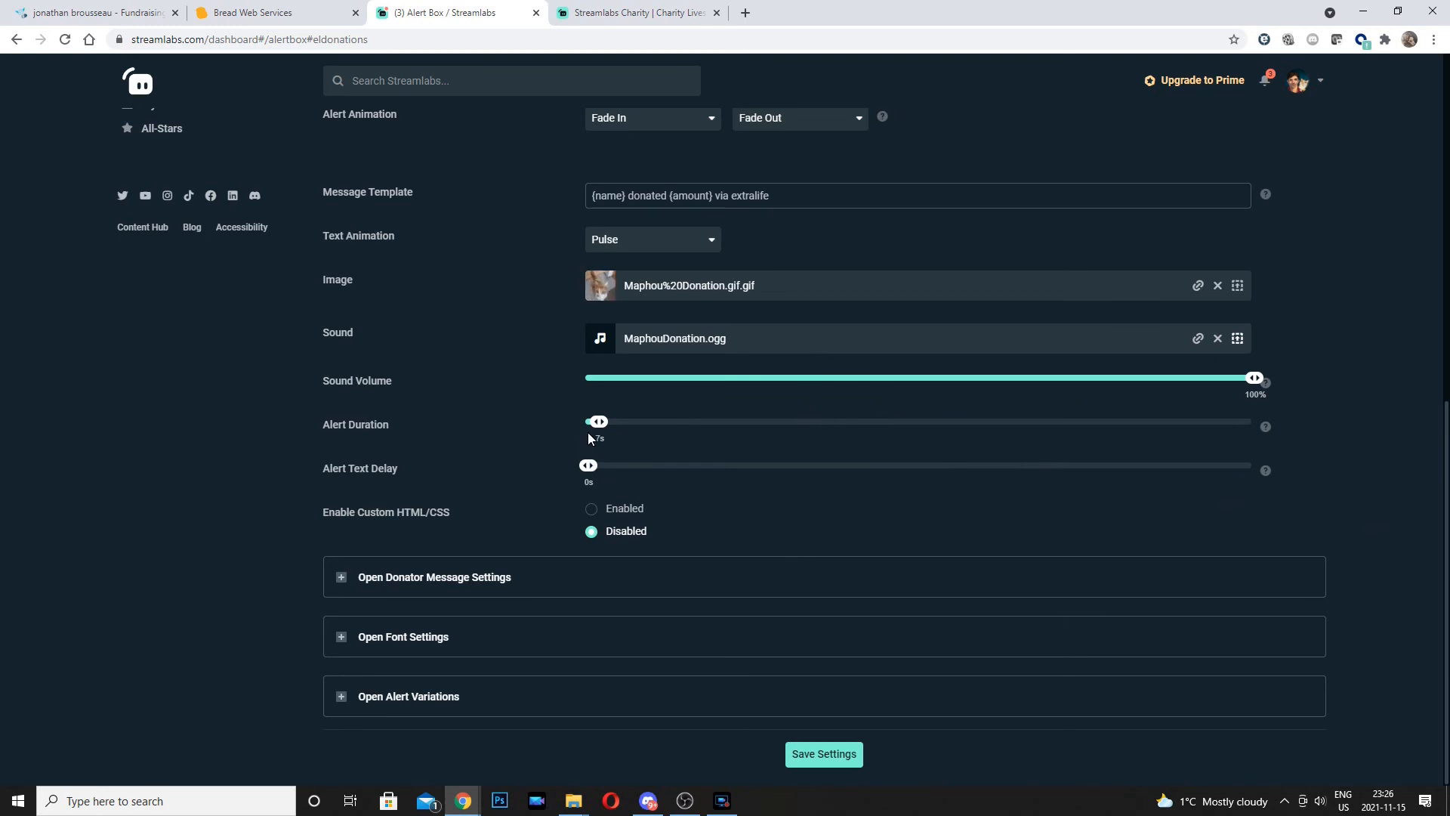
{"action": "left_click", "coordinate": [822, 759]}
Step: Copy the Alert Box widget URL and create a browser source named "Streamlabs alerts" in OBS Studio
{"action": "scroll", "coordinate": [873, 674], "scroll_direction": "up", "scroll_amount": 8}
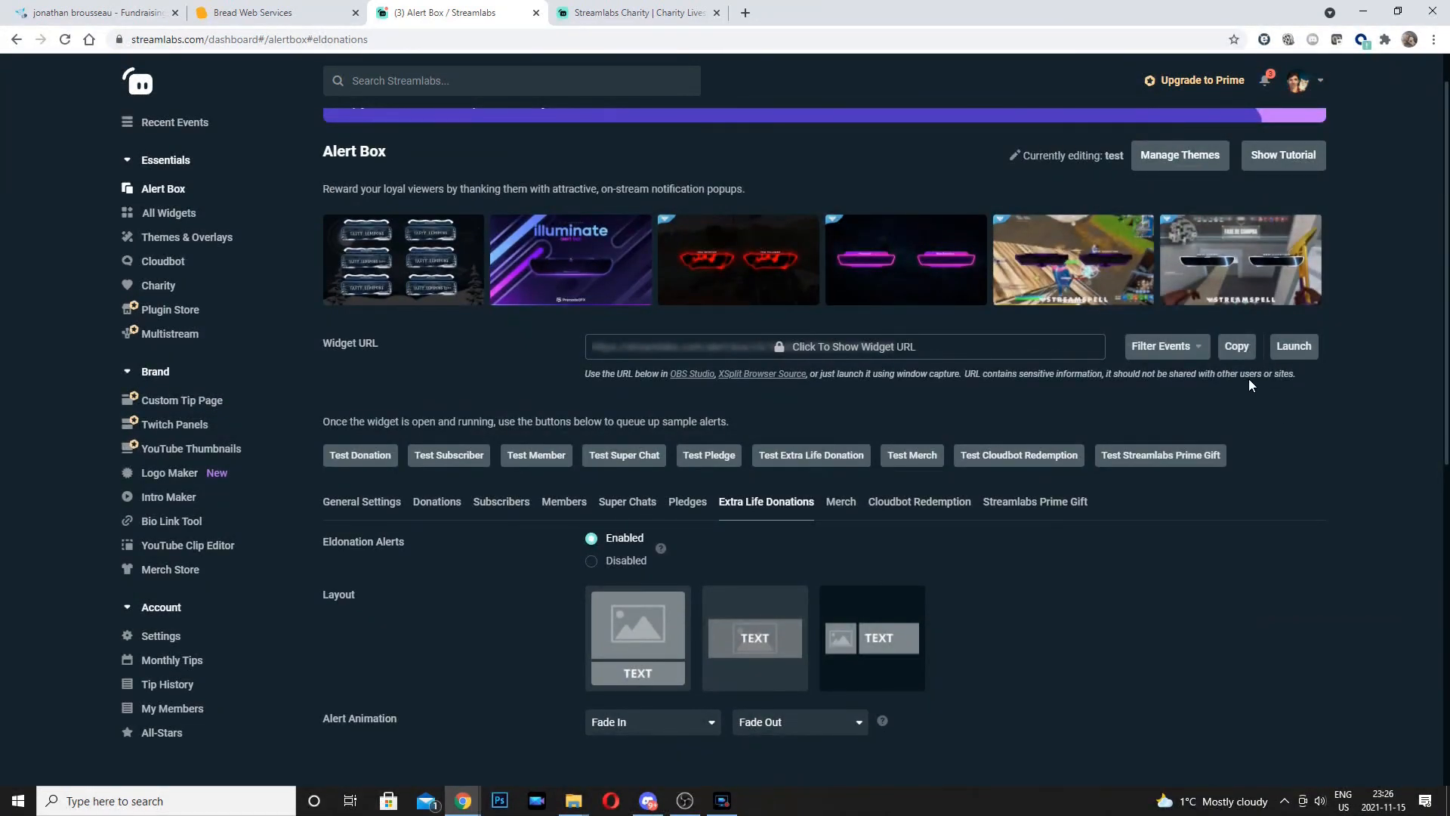
{"action": "left_click", "coordinate": [1238, 349]}
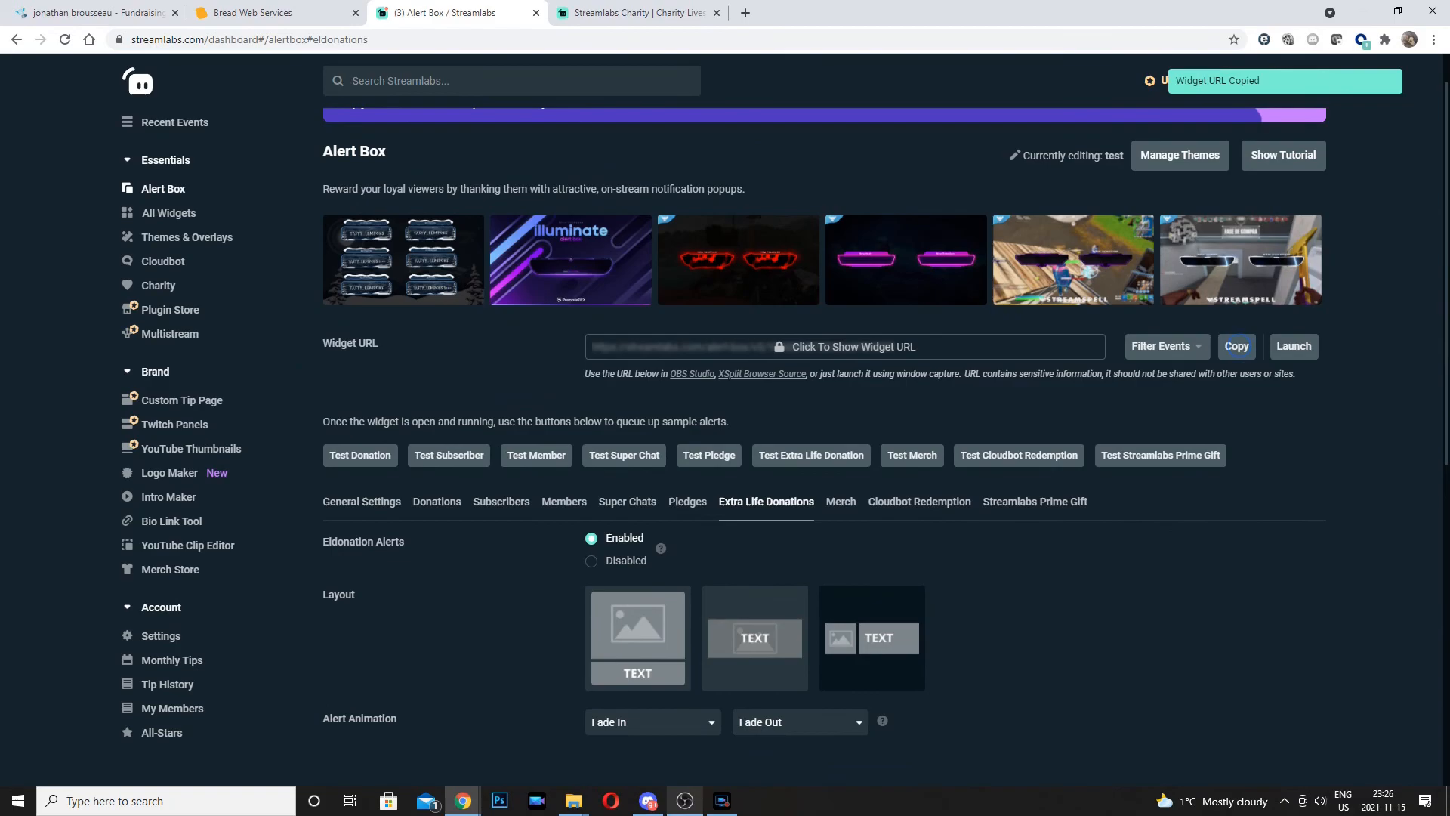
{"action": "left_click", "coordinate": [689, 803]}
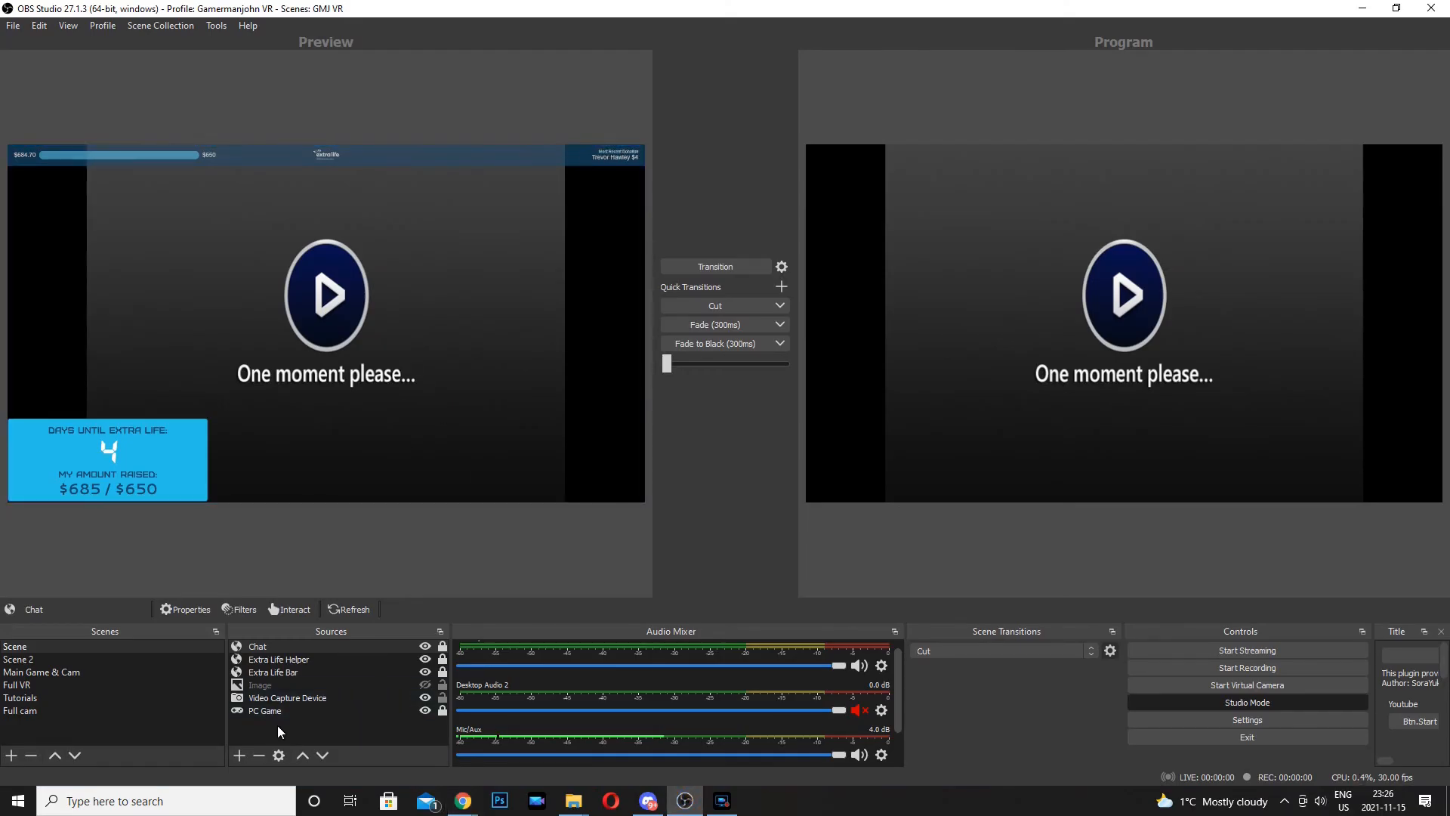
{"action": "left_click", "coordinate": [241, 755]}
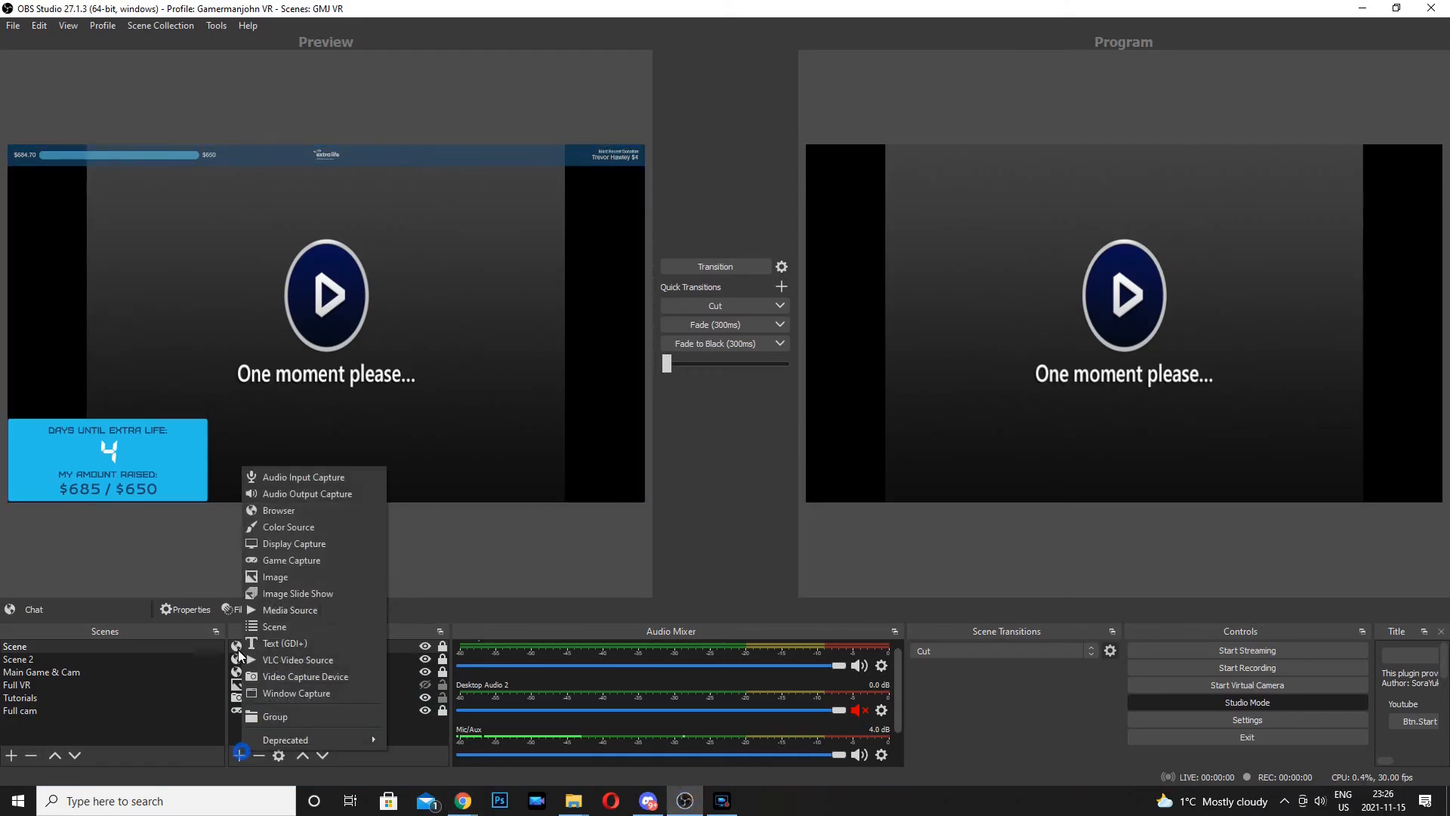
{"action": "left_click", "coordinate": [263, 511]}
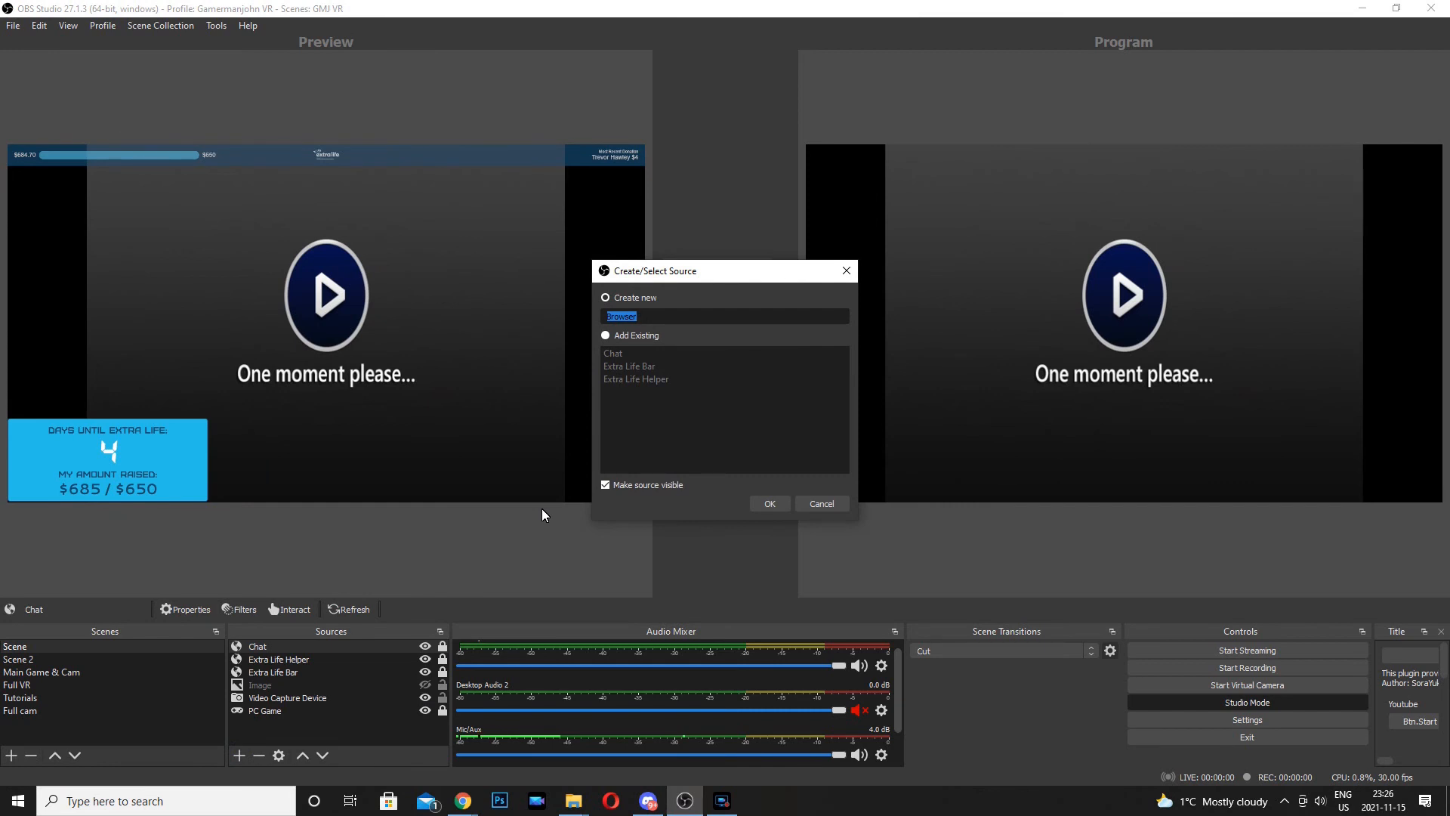
{"action": "type", "text": "Streamlabs alerts"}
{"action": "left_click", "coordinate": [776, 504]}
Step: Replace the Streamlabs alerts source's URL with the copied private widget URL and center the source horizontally just below the donation bar
{"action": "left_click_drag", "start_coordinate": [704, 461], "coordinate": [379, 429]}
{"action": "key", "text": "ctrl+v"}
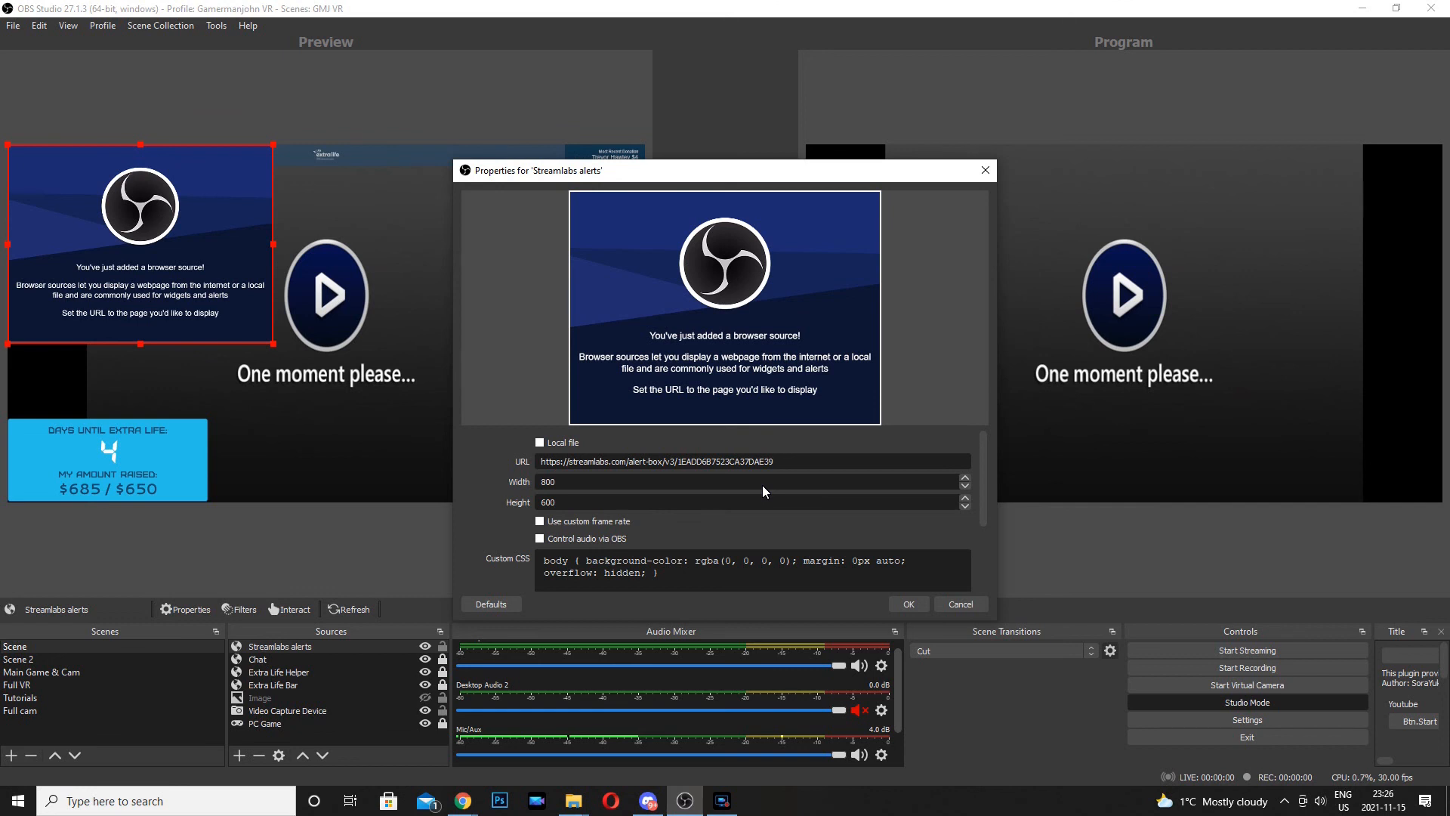
{"action": "left_click", "coordinate": [906, 606]}
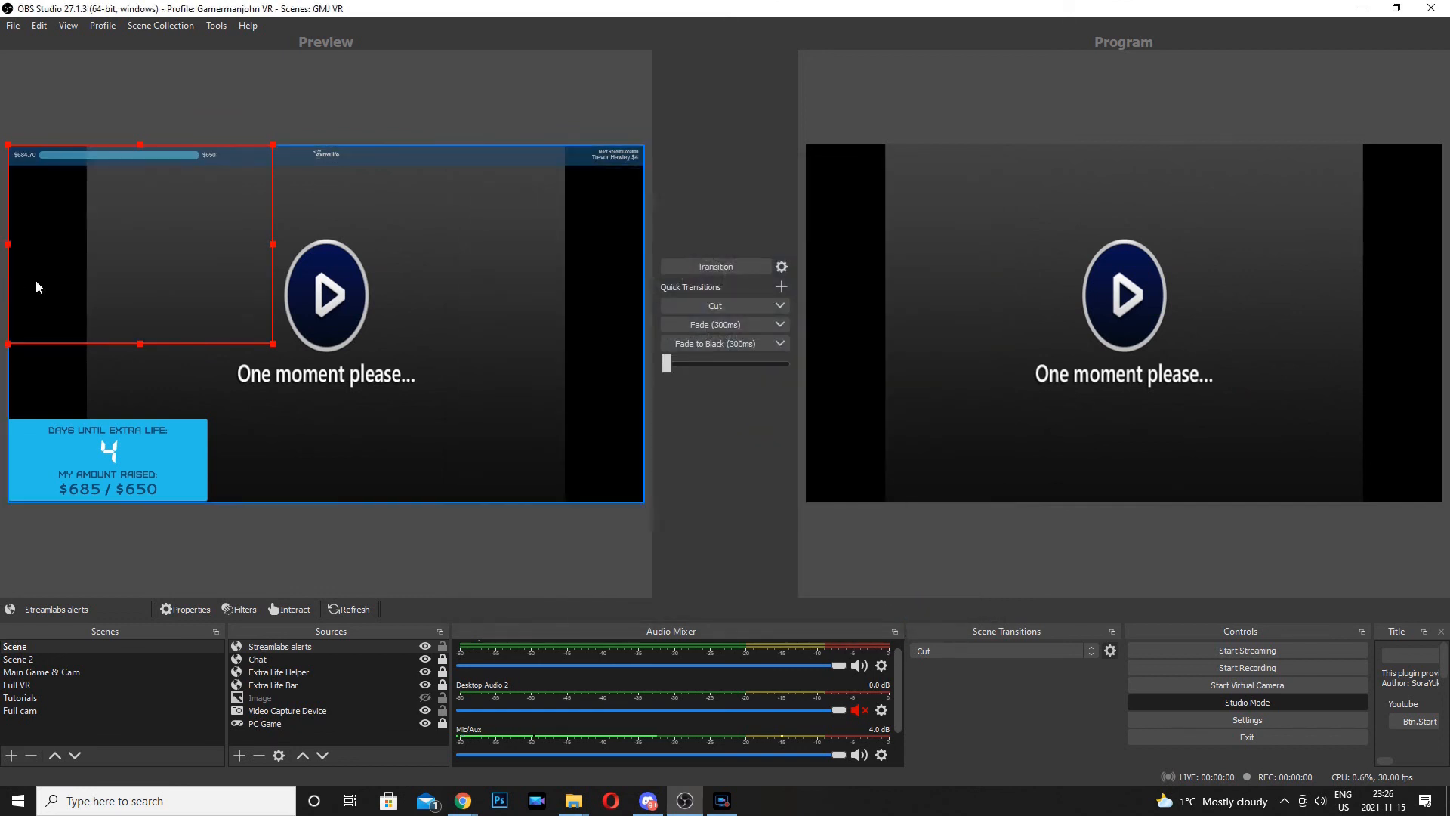
{"action": "left_click_drag", "start_coordinate": [169, 338], "coordinate": [361, 355]}
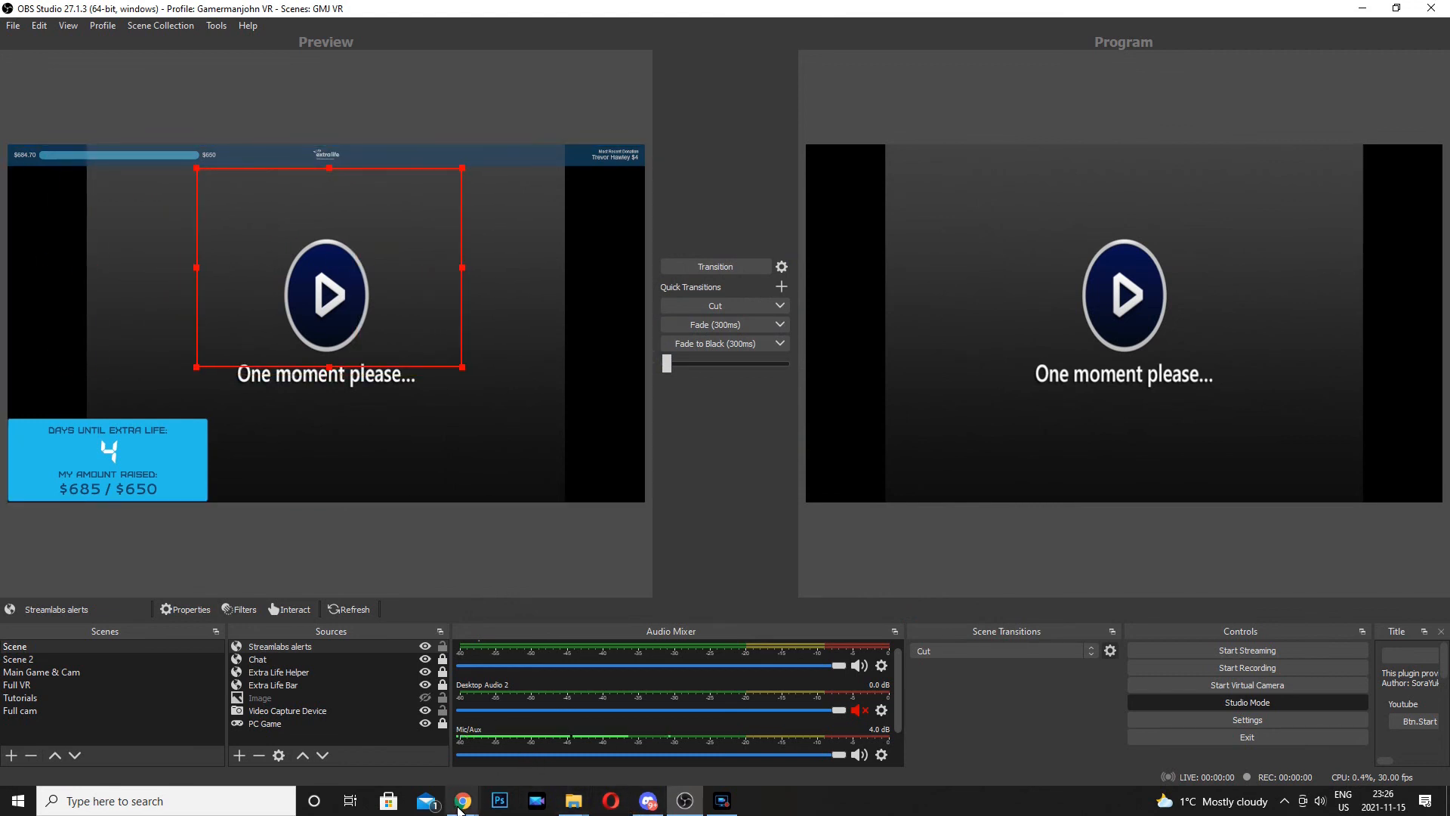
Step: Send a test Extra Life donation alert from Streamlabs in Chrome and switch back to OBS Studio to watch it in the preview
{"action": "mouse_move", "coordinate": [460, 808]}
{"action": "left_click", "coordinate": [468, 778]}
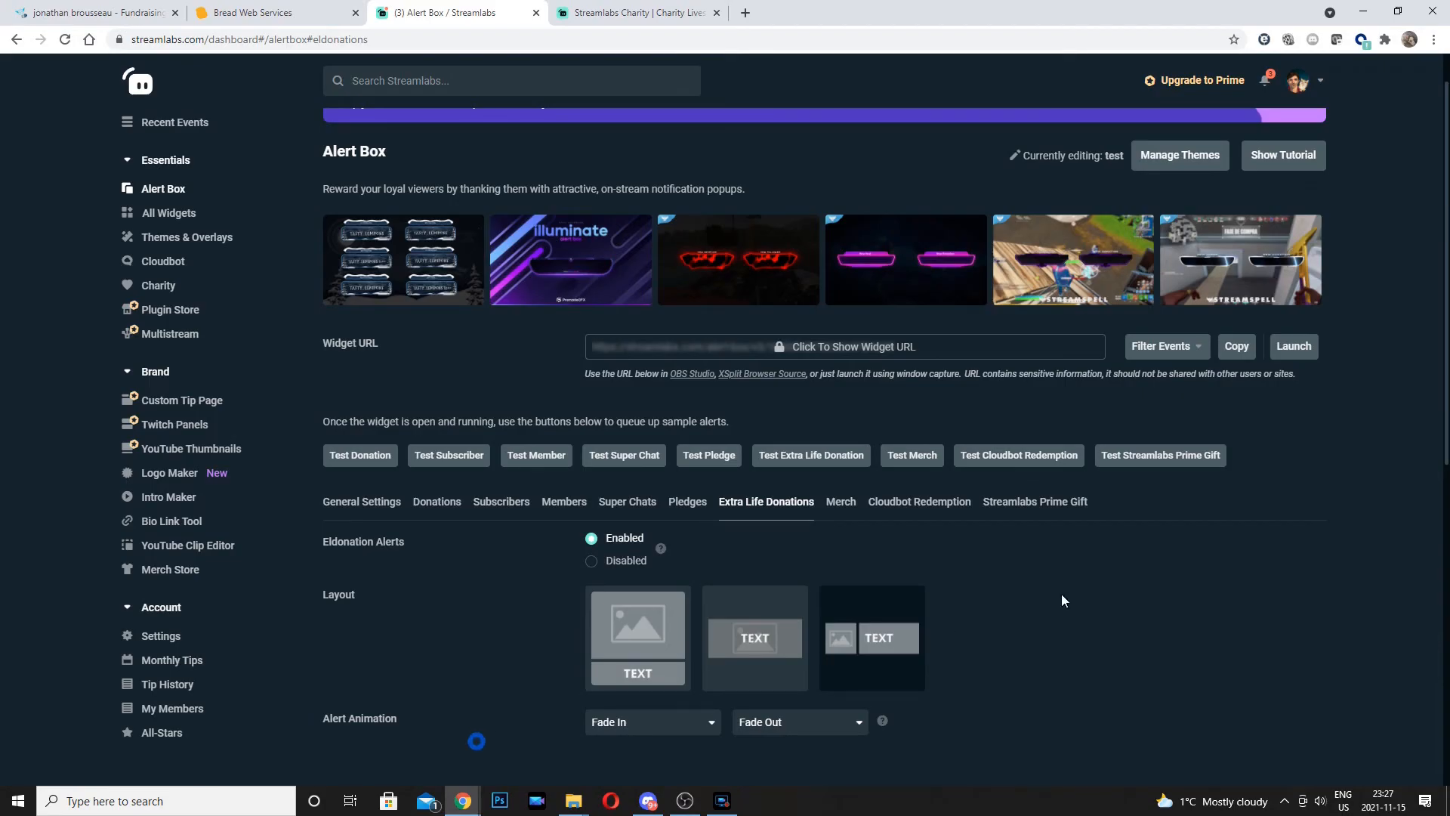
{"action": "left_click", "coordinate": [805, 452]}
{"action": "key", "text": "alt+Tab"}
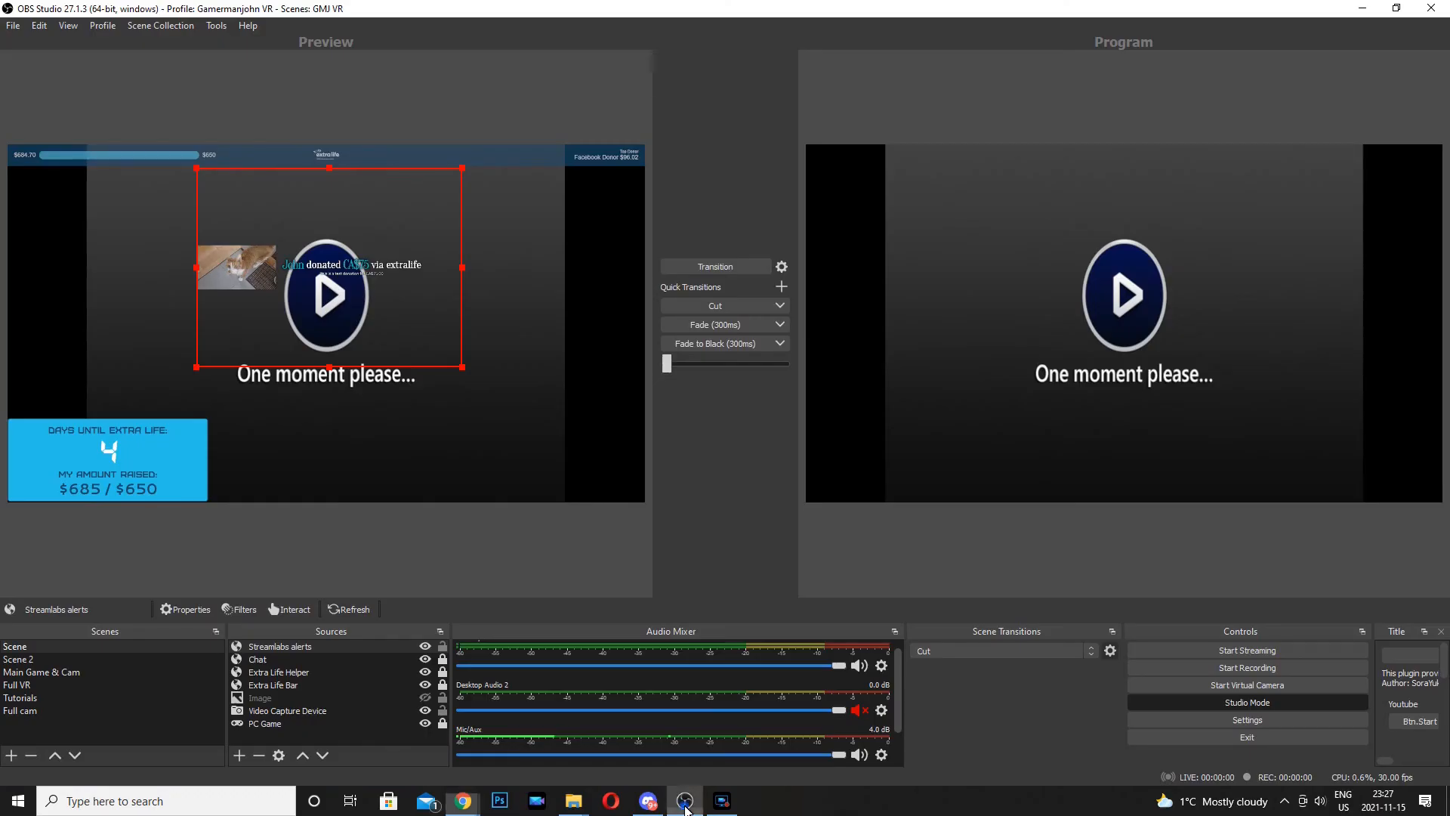